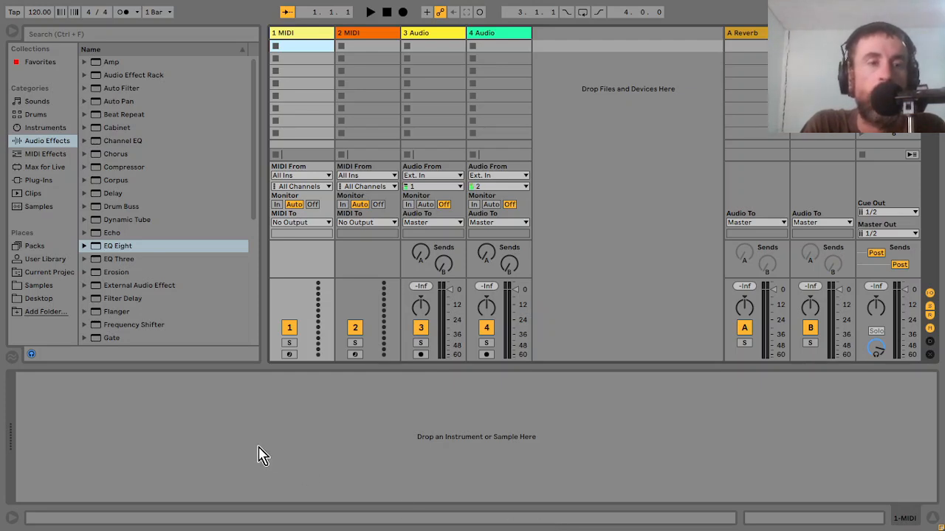
# Step: Preview rainbow country bass humming.WAV from the Zoom folder in the Samples place and raise the system volume
pyautogui.click(43, 286)
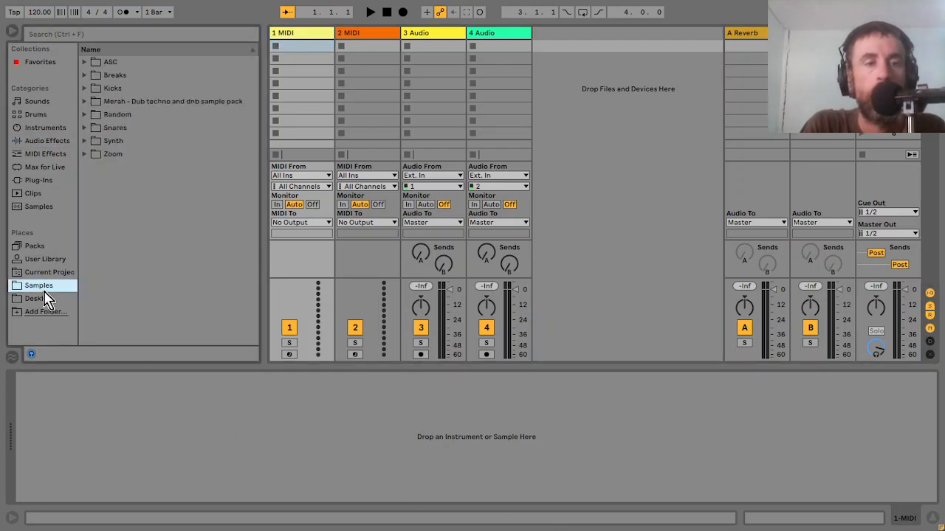
pyautogui.click(86, 154)
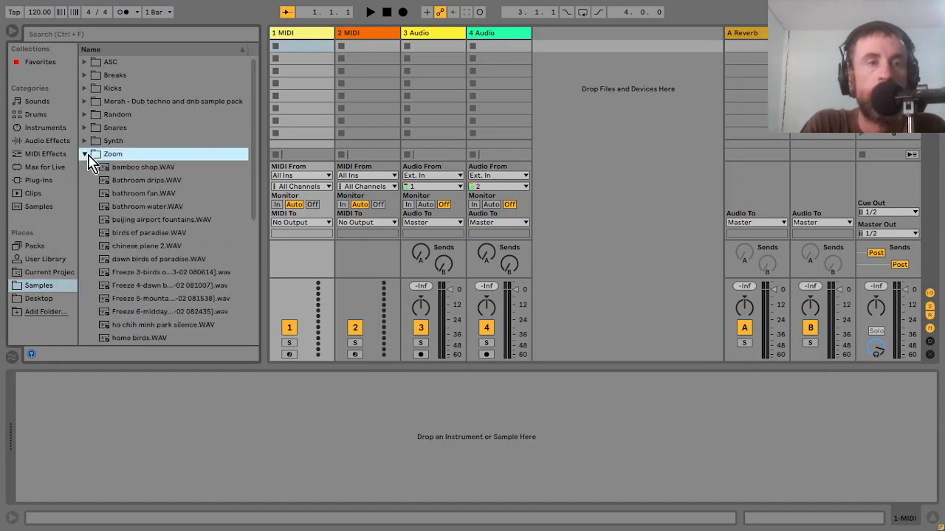
pyautogui.moveTo(253, 157); pyautogui.dragTo(247, 281)
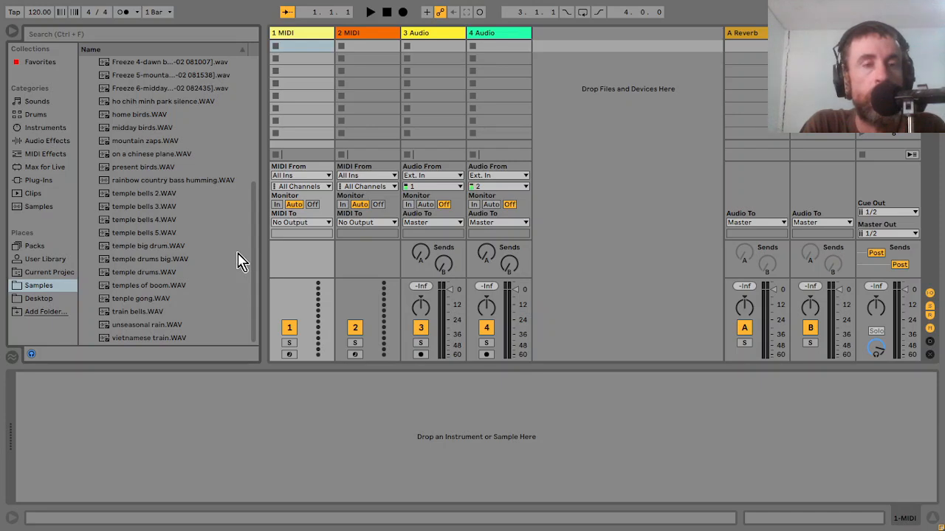
pyautogui.click(196, 184)
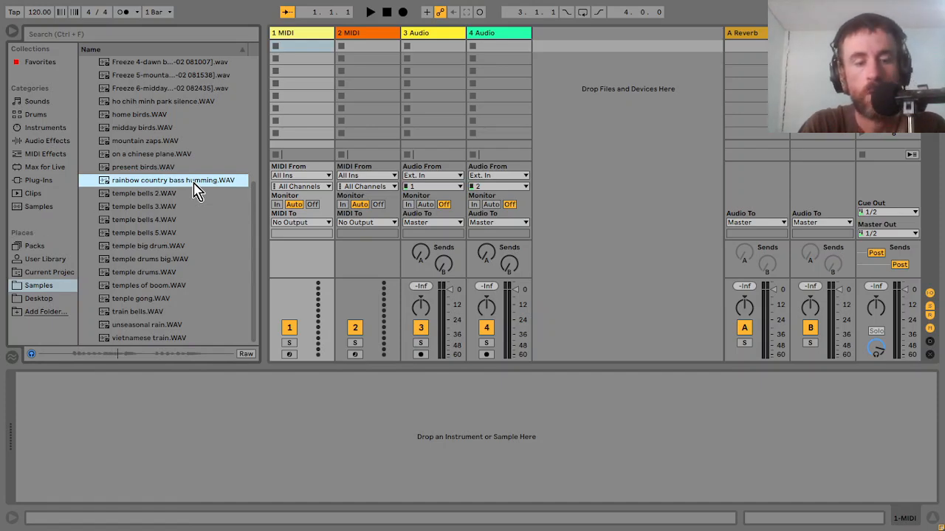
pyautogui.press('XF86AudioRaiseVolume')
pyautogui.press('XF86AudioRaiseVolume')
pyautogui.press('XF86AudioRaiseVolume')
pyautogui.press('XF86AudioRaiseVolume')
pyautogui.press('XF86AudioRaiseVolume')
pyautogui.press('XF86AudioRaiseVolume')
pyautogui.press('XF86AudioRaiseVolume')
pyautogui.press('XF86AudioRaiseVolume')
pyautogui.press('XF86AudioRaiseVolume')
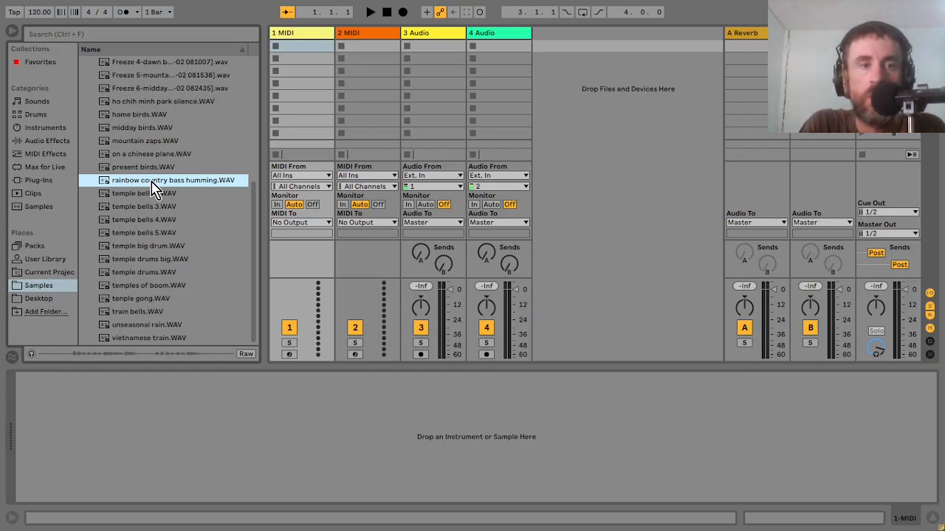
# Step: Load rainbow country bass humming.WAV into the first clip slot of the 4 Audio track and play the clip
pyautogui.moveTo(152, 187); pyautogui.dragTo(500, 45)
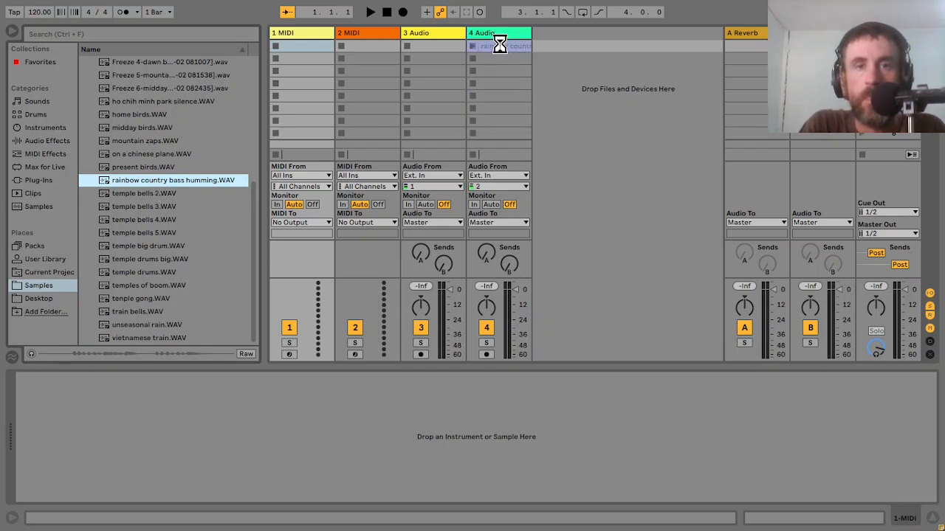
pyautogui.doubleClick(500, 50)
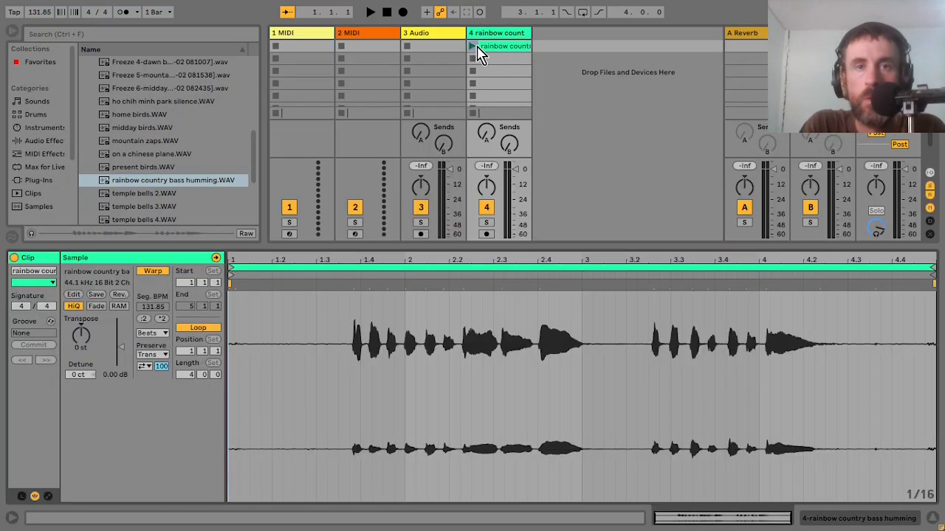
pyautogui.click(472, 46)
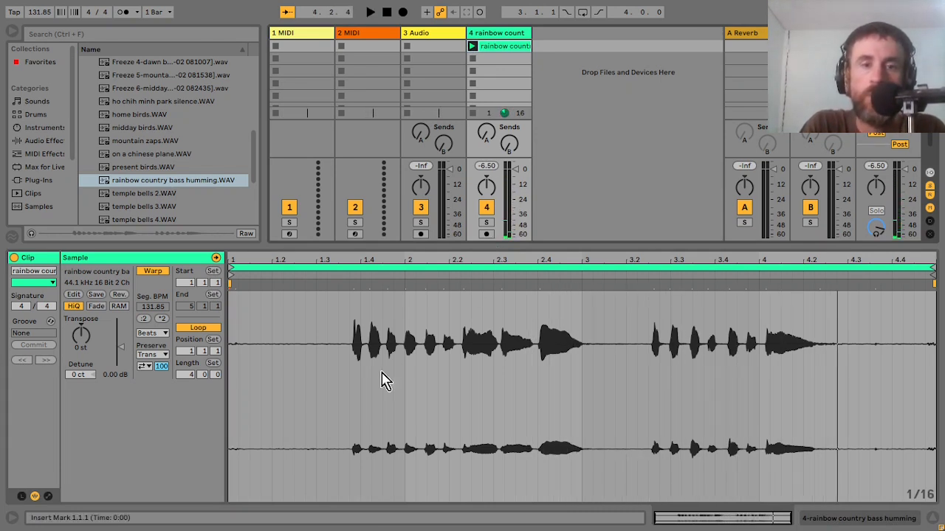
# Step: Crop the humming sample to the range from 1.2.1 to 4.3.1, trimming the silence at both ends
pyautogui.moveTo(338, 347); pyautogui.dragTo(866, 378)
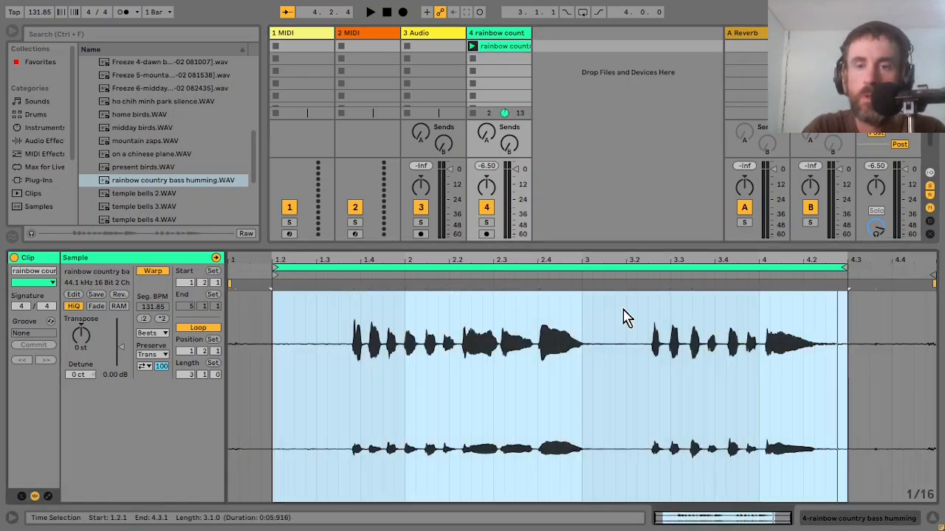
pyautogui.rightClick(624, 310)
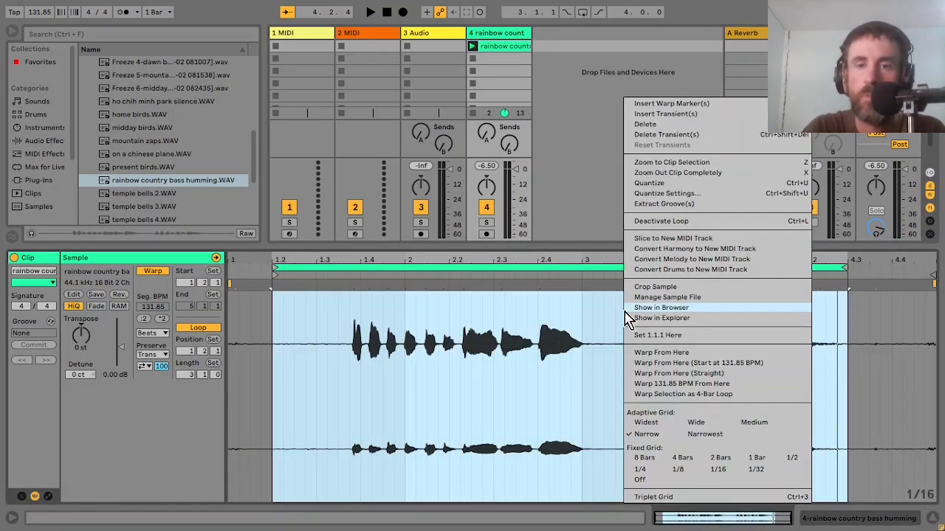
pyautogui.click(644, 287)
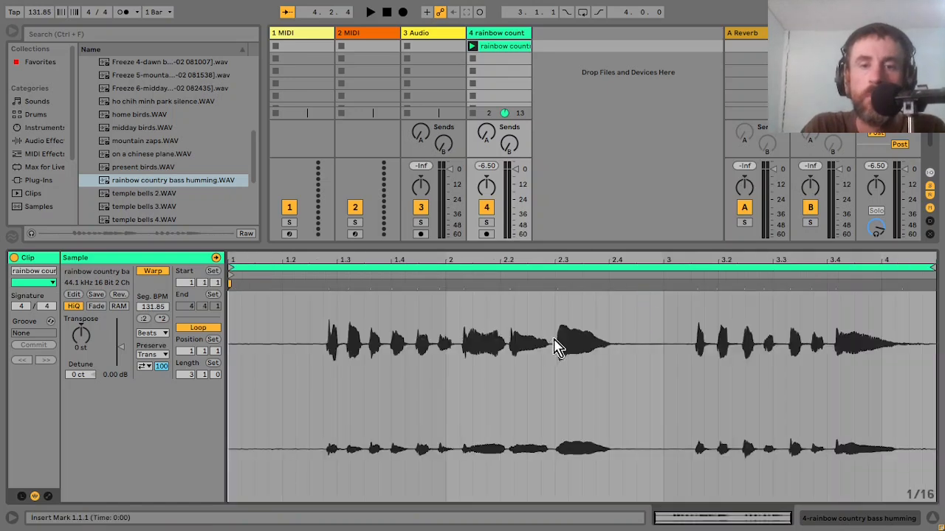
# Step: Convert the cropped clip's melody to a new MIDI track and mute the source audio track 4
pyautogui.rightClick(555, 346)
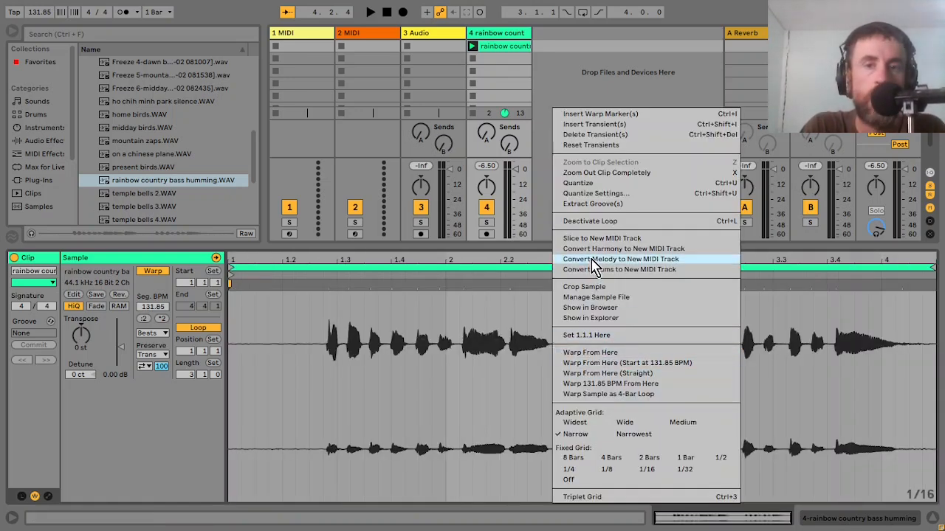
pyautogui.click(594, 259)
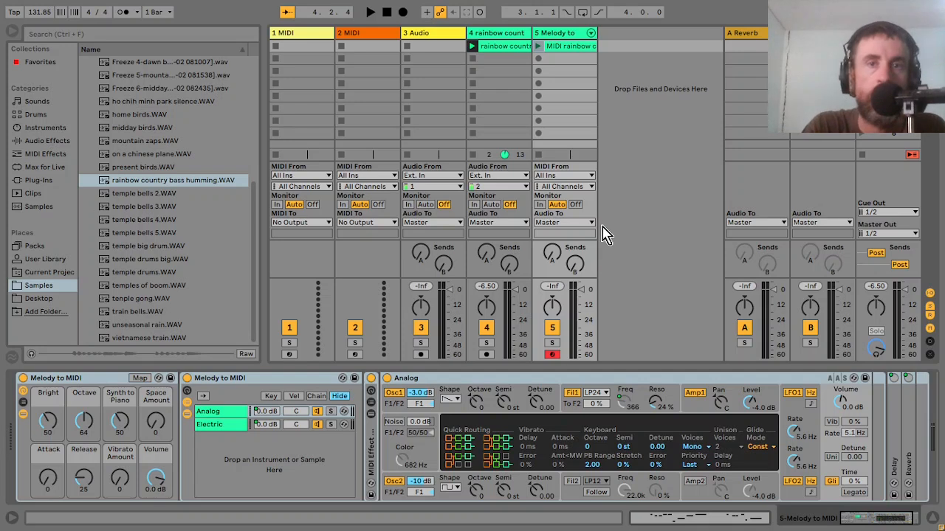
pyautogui.click(492, 333)
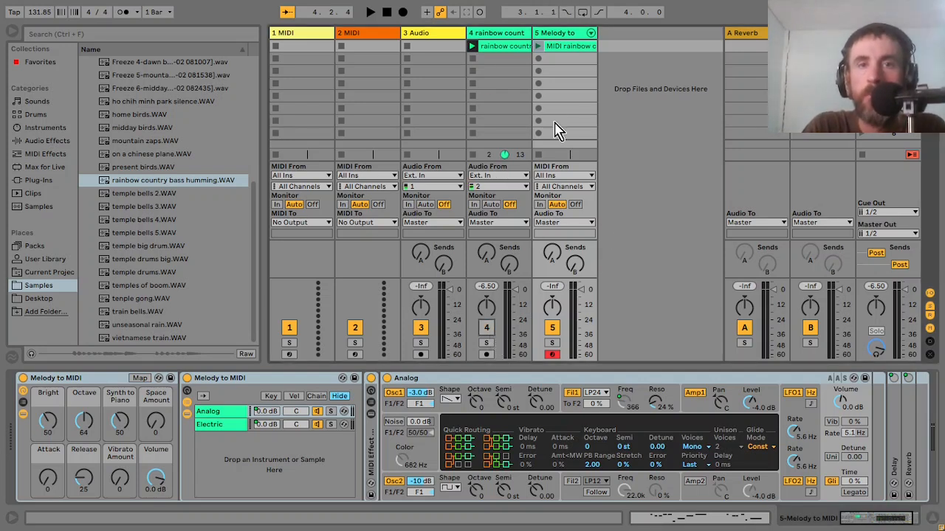
# Step: Play the converted MIDI clip on track 5 and examine its notes in the piano roll
pyautogui.click(538, 47)
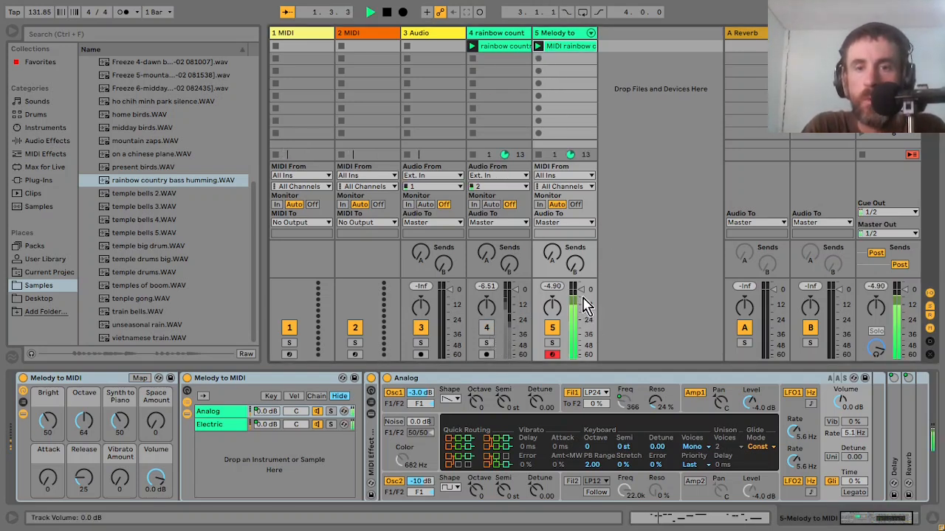
pyautogui.doubleClick(569, 48)
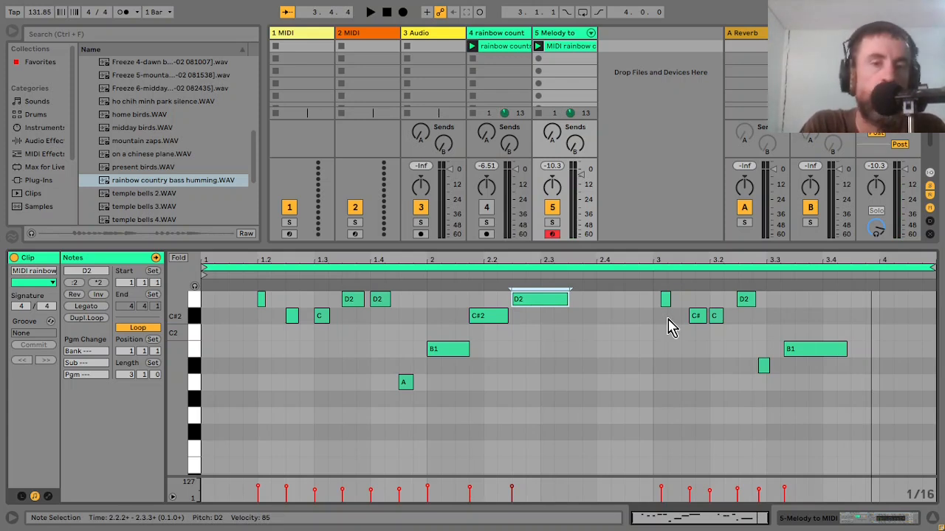
# Step: Replace the Melody to MIDI instrument rack on track 5 with the Wavetable instrument
pyautogui.click(563, 37)
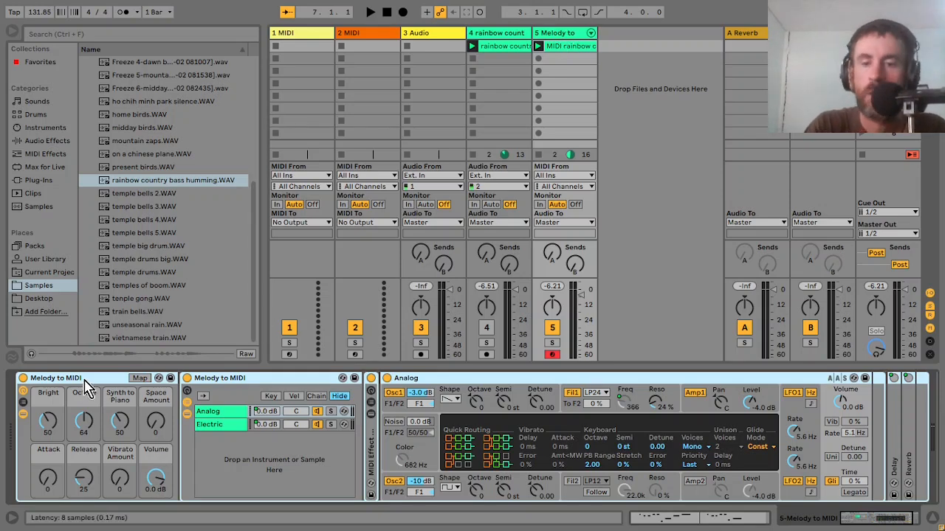
pyautogui.press('Delete')
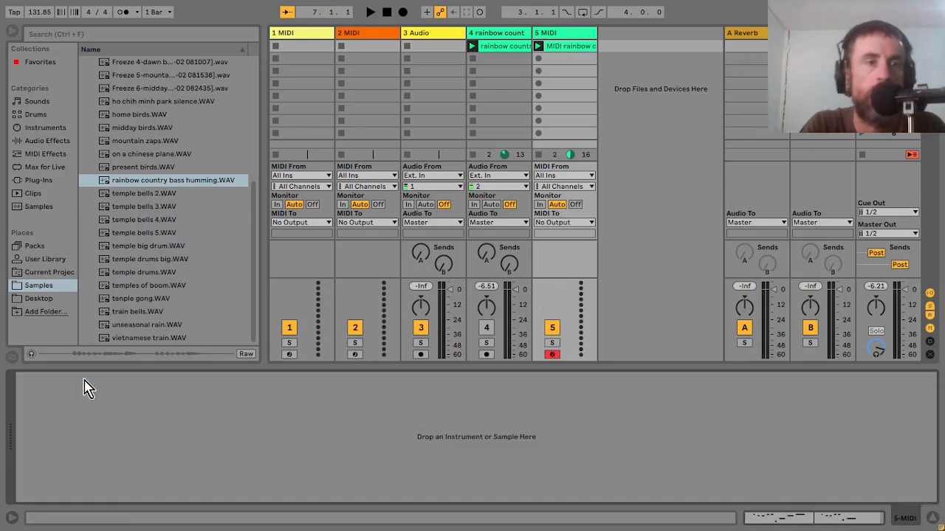
pyautogui.click(61, 130)
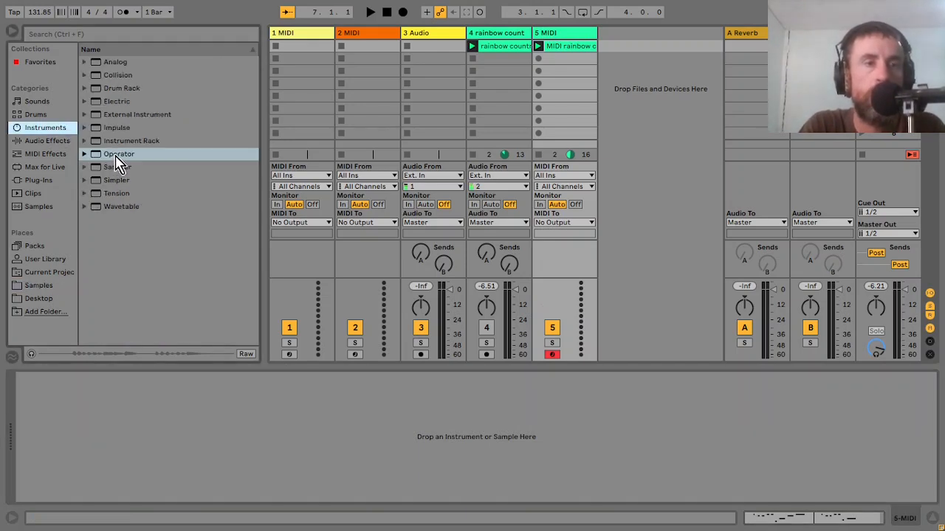
pyautogui.click(109, 208)
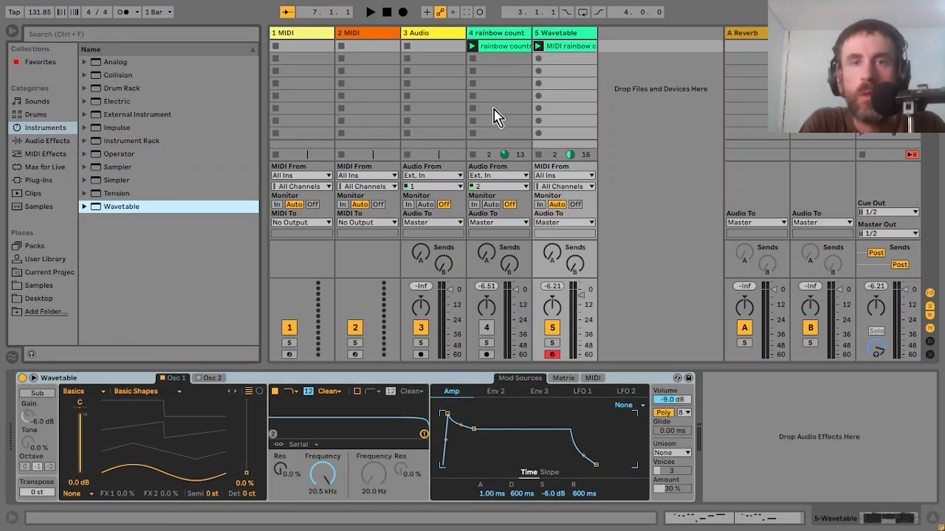
# Step: Audition the MIDI clip with Wavetable and transpose all its notes down two octaves
pyautogui.click(537, 47)
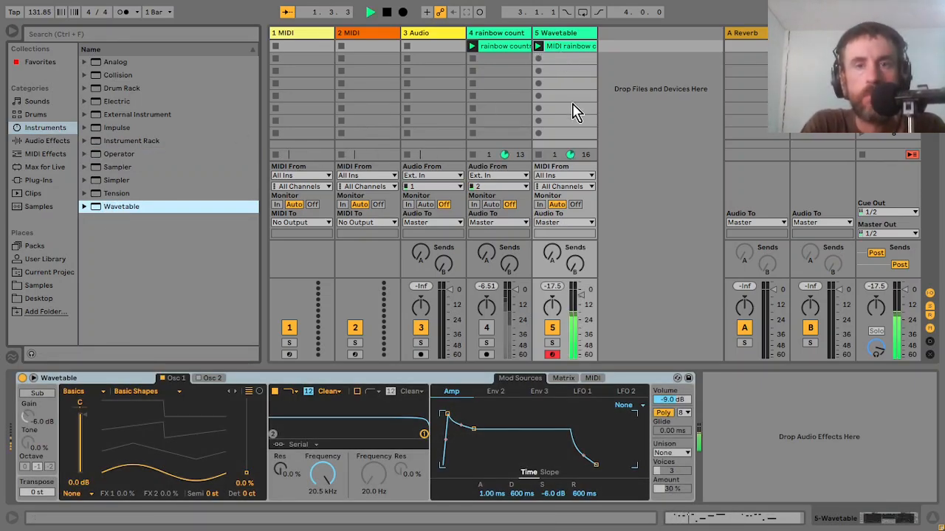
pyautogui.doubleClick(559, 48)
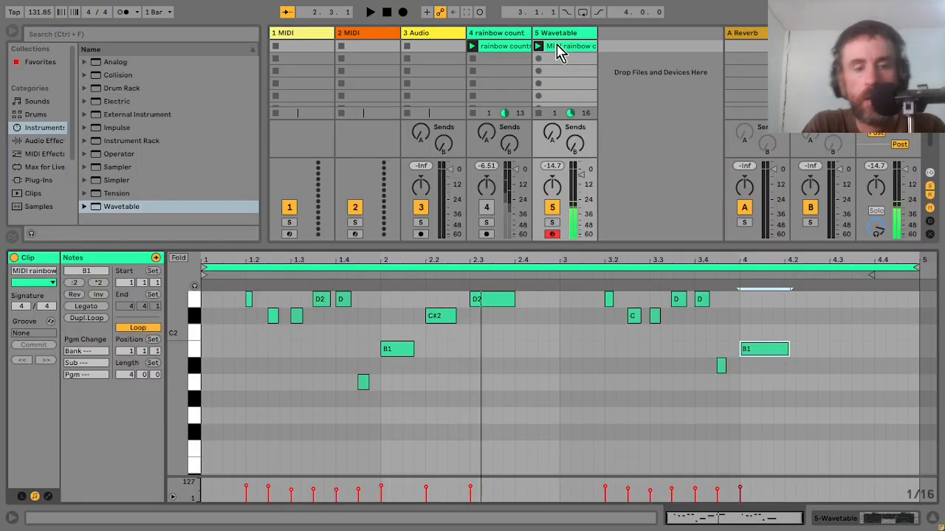
pyautogui.hotkey('ctrl', 'a')
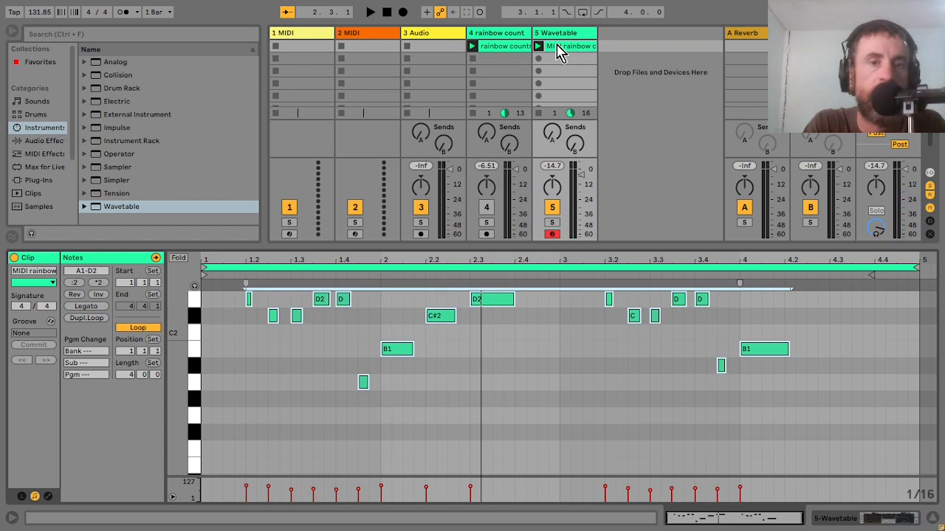
pyautogui.hotkey('shift', 'Down')
pyautogui.hotkey('shift', 'Down')
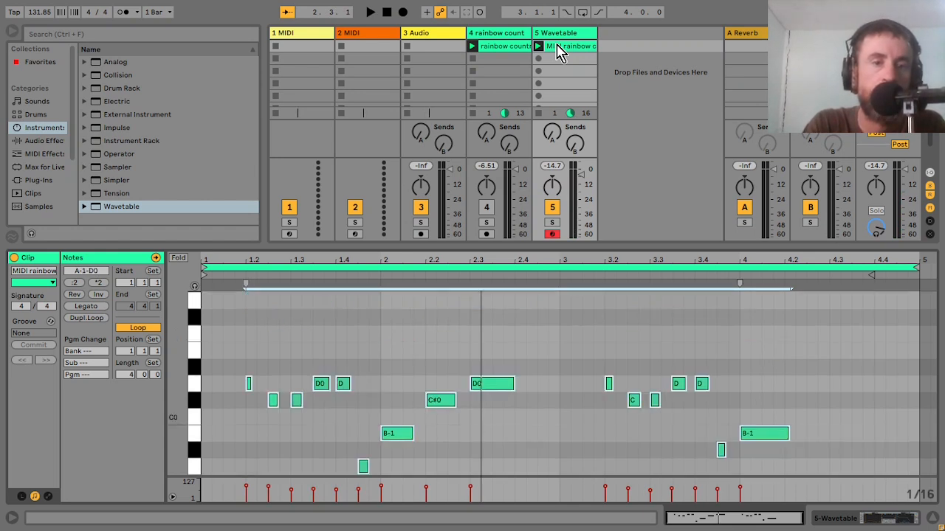
# Step: Play the transposed bassline with the system volume raised to 76, and move all its notes up one octave
pyautogui.press('space')
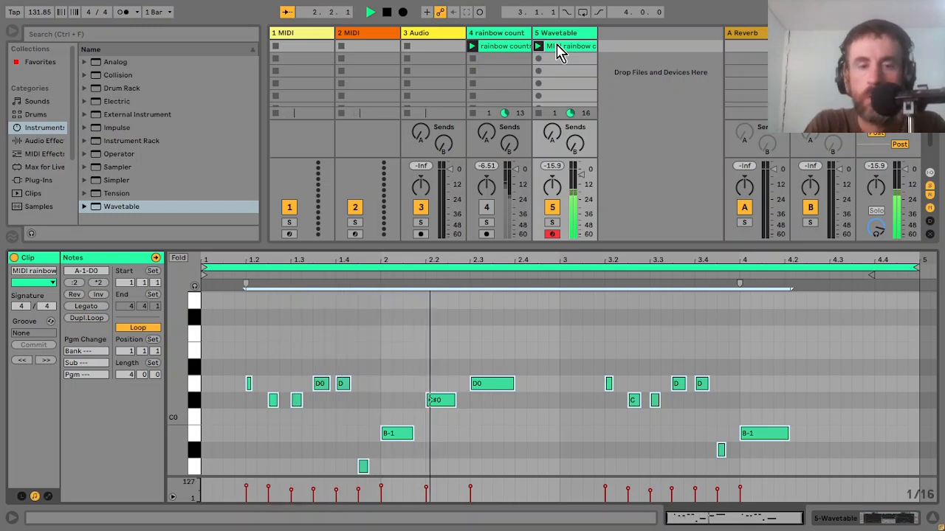
pyautogui.press('XF86AudioRaiseVolume')
pyautogui.press('XF86AudioRaiseVolume')
pyautogui.press('XF86AudioRaiseVolume')
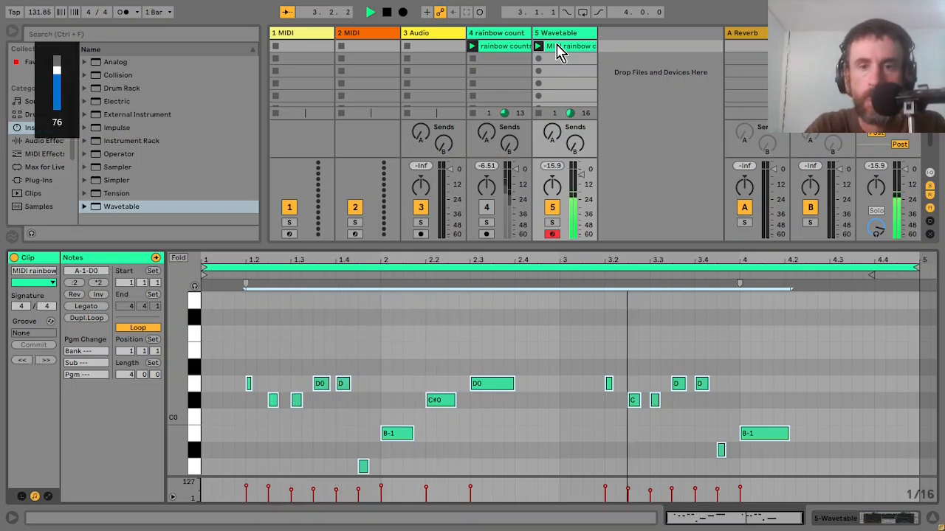
pyautogui.hotkey('shift', 'Up')
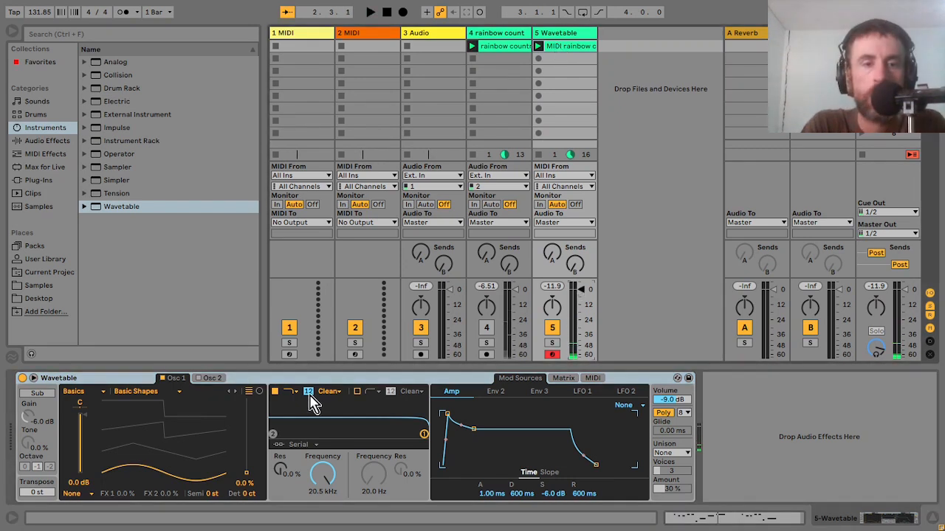
# Step: Set Wavetable's first filter circuit to MS2 and its drive to 11.4 dB
pyautogui.click(330, 392)
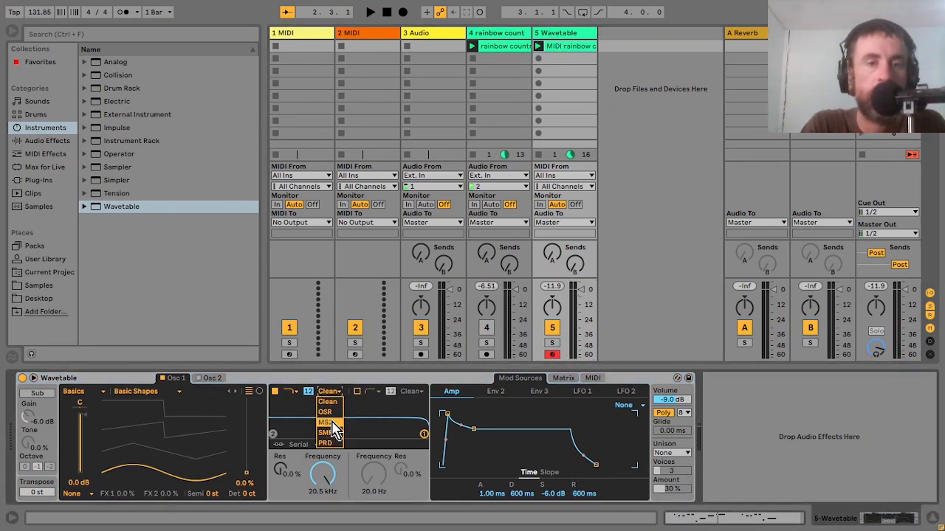
pyautogui.click(328, 423)
pyautogui.moveTo(289, 494)
pyautogui.mouseDown()
pyautogui.moveTo(289, 472)
pyautogui.moveTo(290, 500)
pyautogui.mouseUp()
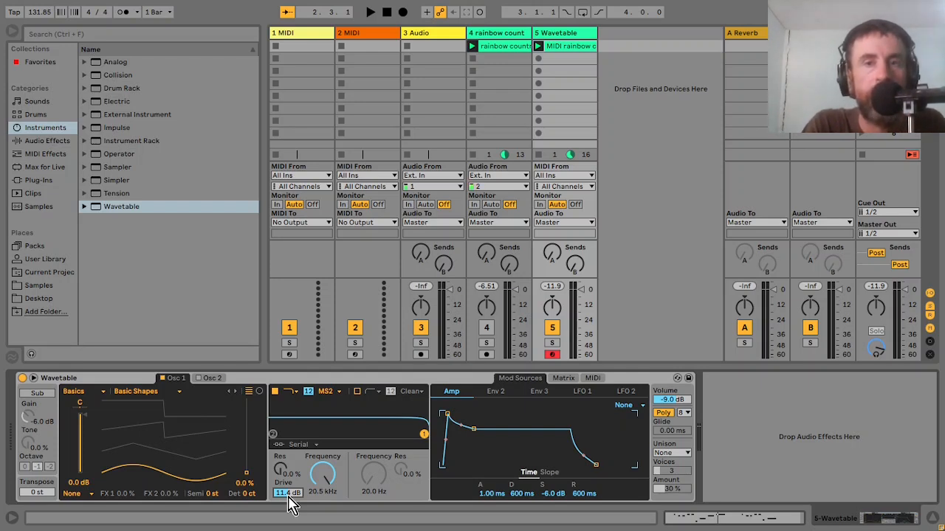
# Step: Lower Wavetable's volume to -13 dB during playback and switch its voice mode to Mono
pyautogui.press('space')
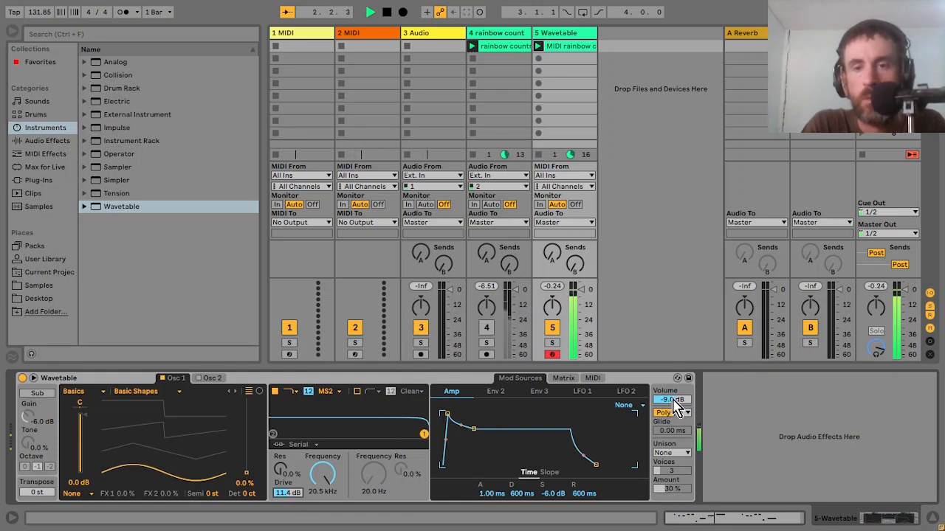
pyautogui.moveTo(672, 400)
pyautogui.mouseDown()
pyautogui.moveTo(673, 428)
pyautogui.moveTo(672, 411)
pyautogui.mouseUp()
pyautogui.press('space')
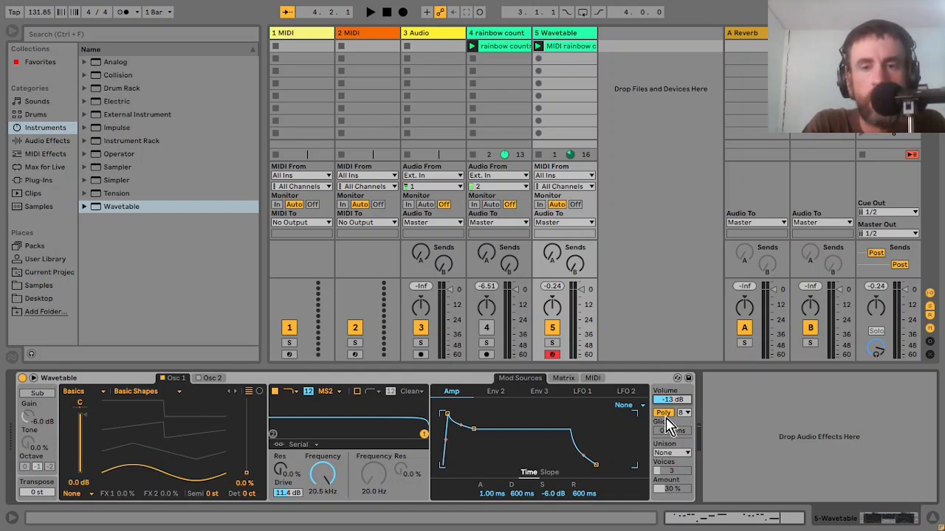
pyautogui.click(665, 415)
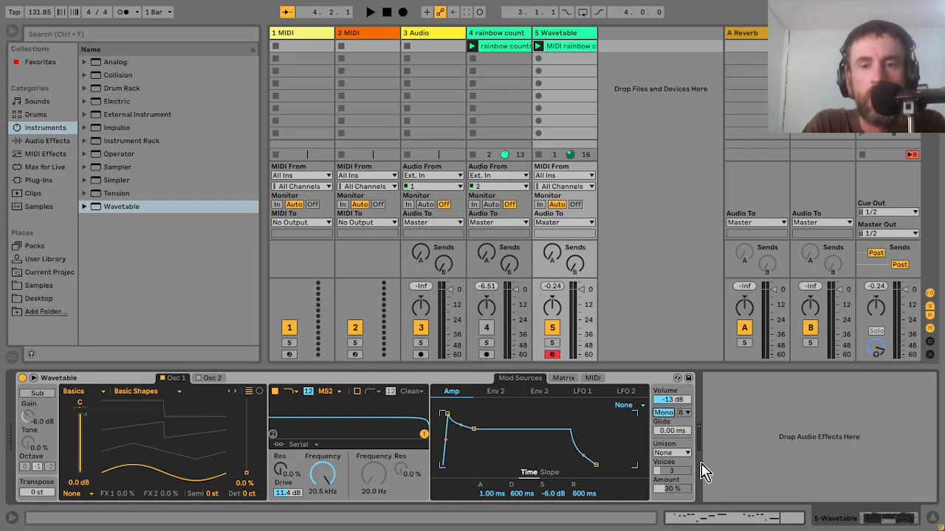
# Step: Audition the bassline and shorten Wavetable's amp envelope decay to 256 ms
pyautogui.press('space')
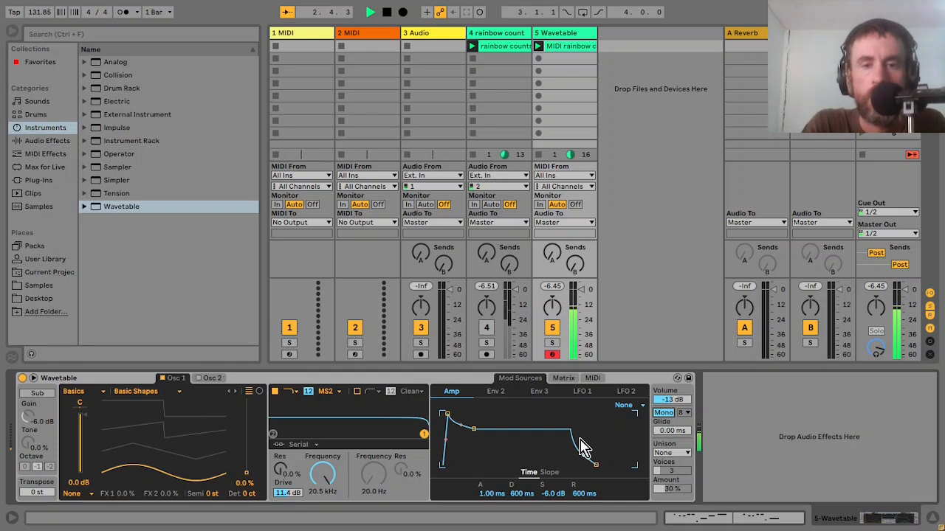
pyautogui.press('space')
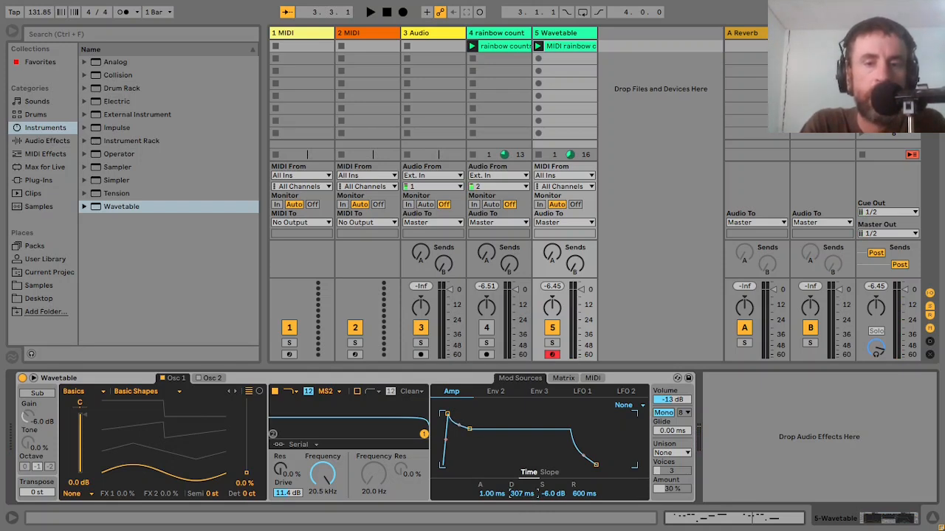
pyautogui.press('space')
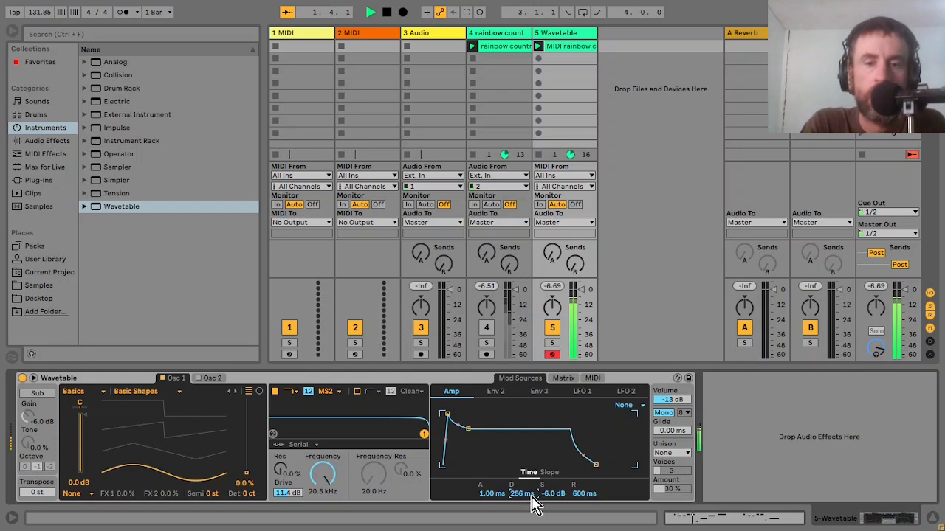
# Step: Lower Wavetable's amp envelope sustain to -19 dB and lengthen its release to 2.00 s while auditioning the bassline
pyautogui.moveTo(549, 495); pyautogui.dragTo(550, 528)
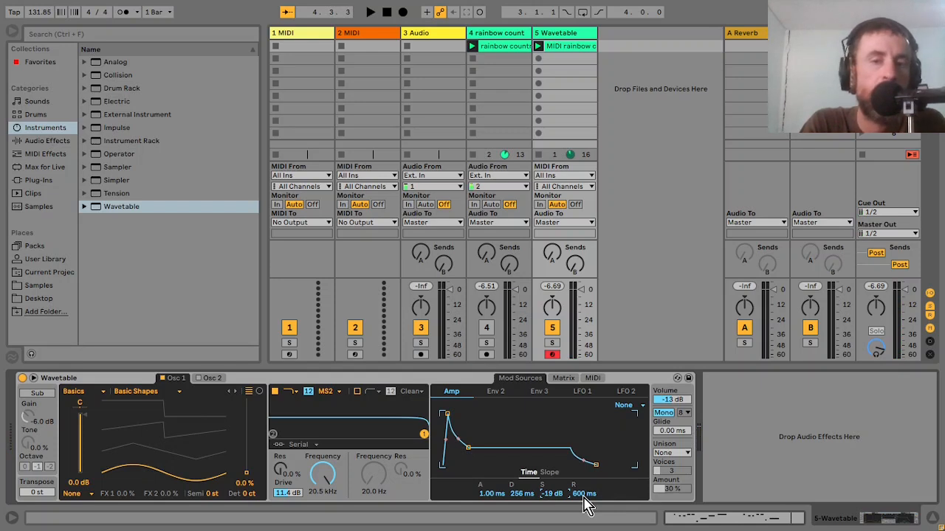
pyautogui.press('space')
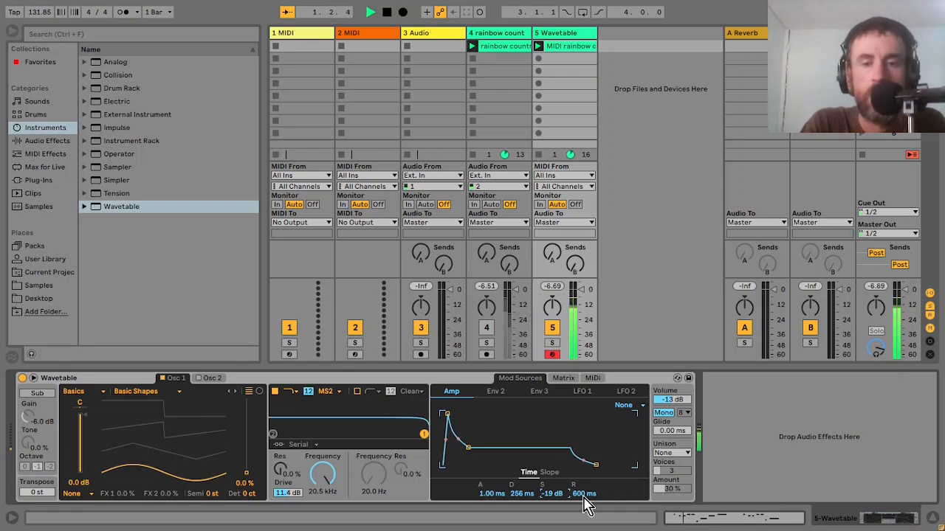
pyautogui.moveTo(582, 499); pyautogui.dragTo(581, 484)
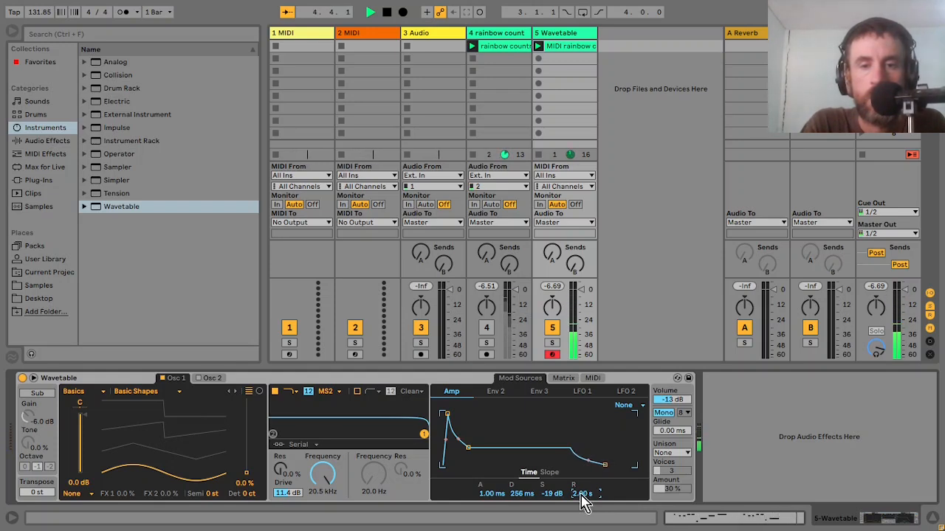
# Step: Try an amp envelope decay of 734 ms during playback and undo the change
pyautogui.click(522, 494)
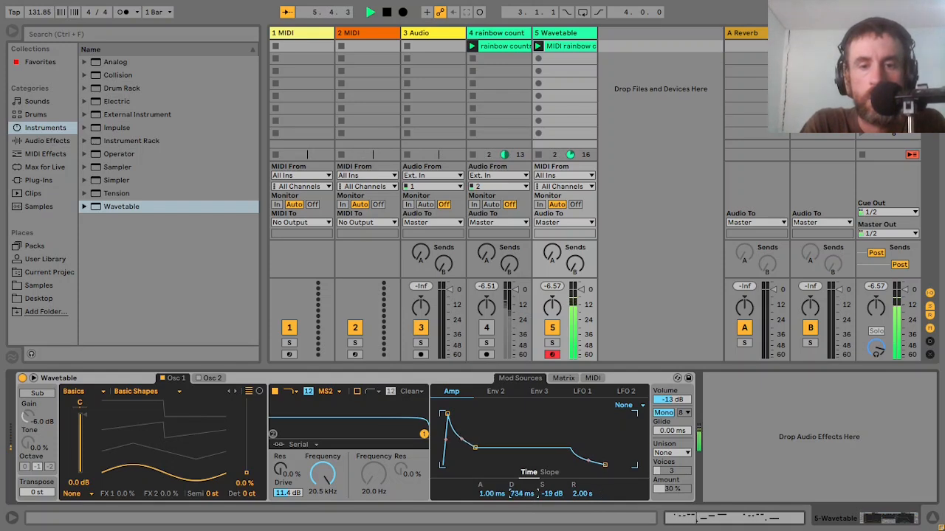
pyautogui.moveTo(522, 494); pyautogui.dragTo(523, 484)
pyautogui.hotkey('ctrl', 'z')
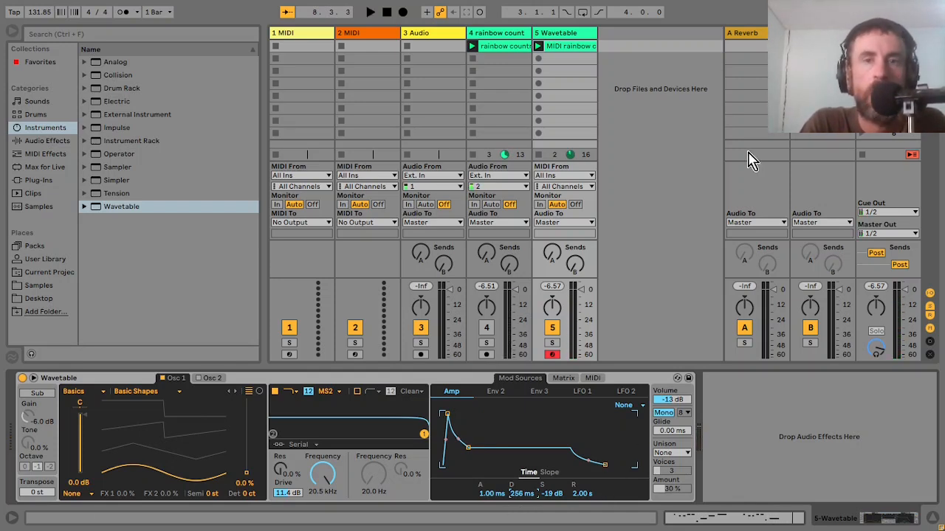
# Step: Delete the rainbow country audio track and insert a new MIDI track after the Wavetable track
pyautogui.click(515, 35)
pyautogui.press('Delete')
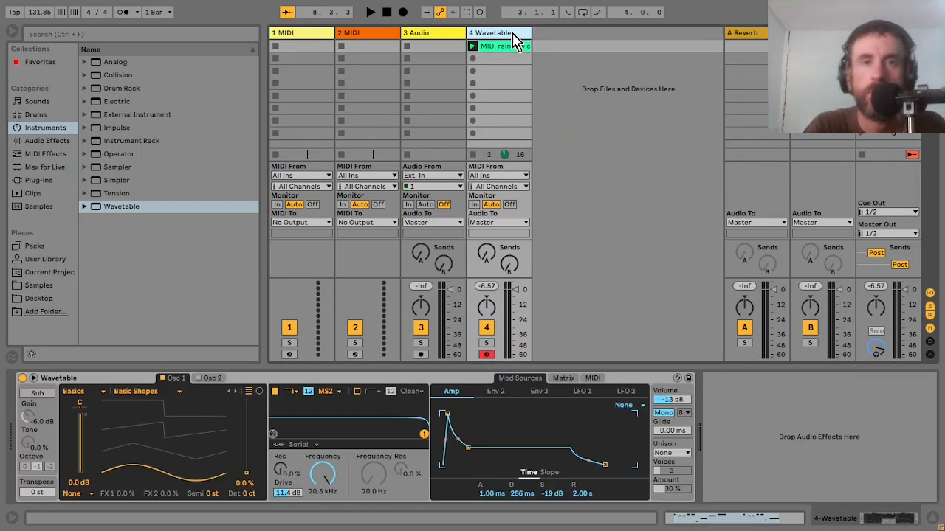
pyautogui.rightClick(512, 35)
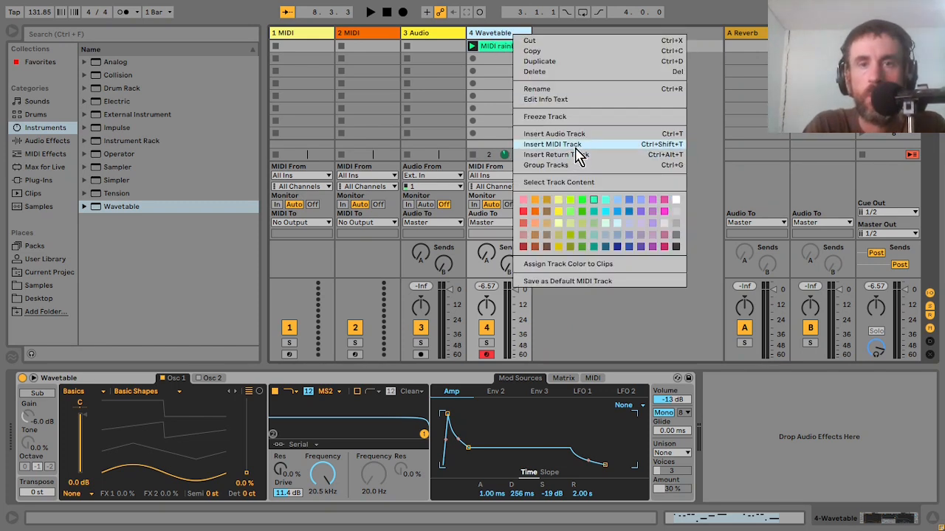
pyautogui.press('Escape')
pyautogui.hotkey('ctrl', 'shift', 't')
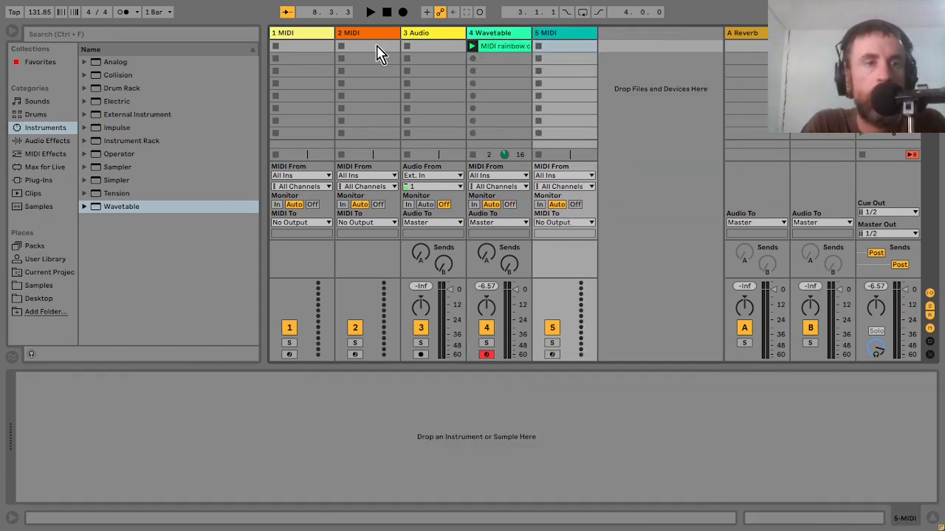
# Step: Load Operator onto the new MIDI track and copy the bassline clip from the Wavetable track to it
pyautogui.moveTo(126, 154); pyautogui.dragTo(561, 121)
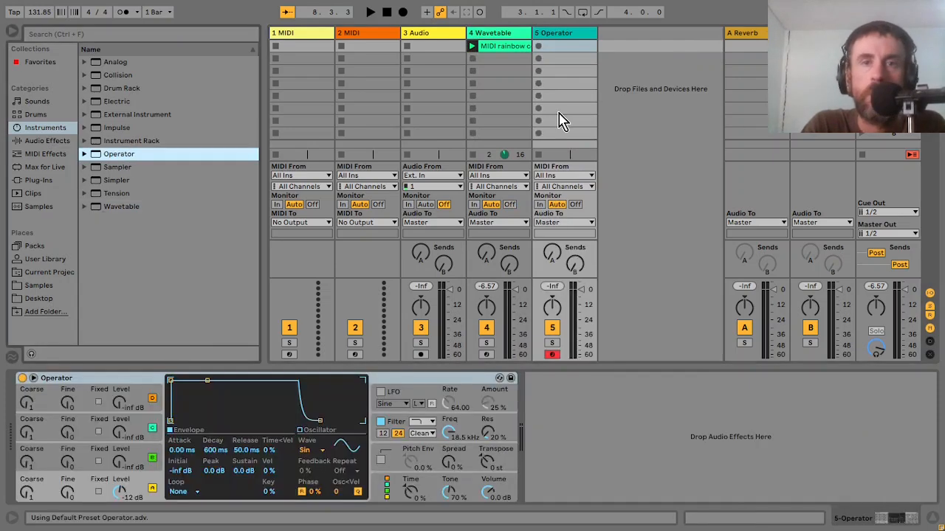
pyautogui.click(504, 49)
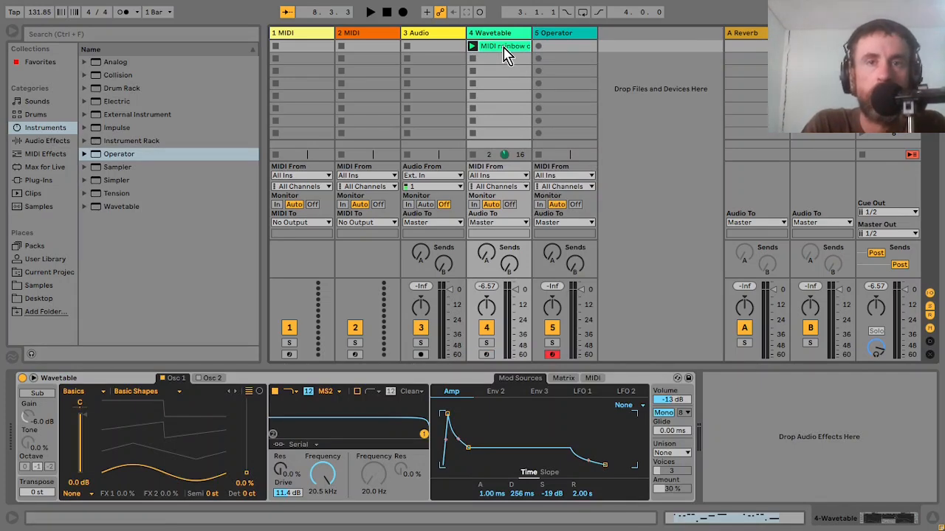
pyautogui.moveTo(504, 48); pyautogui.dragTo(553, 53)
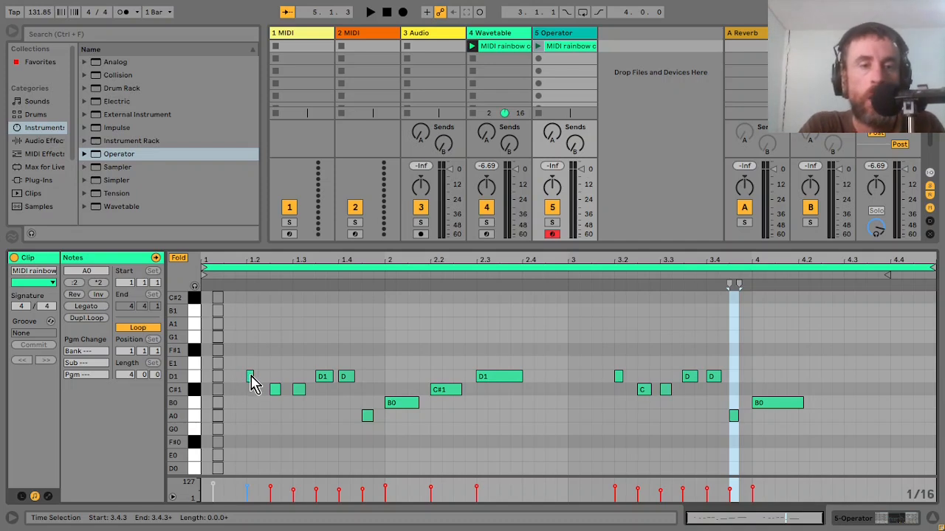
# Step: Build a D major chord at 1.2.1 by adding F#1 and A1 above the clip's first D1 note
pyautogui.click(251, 378)
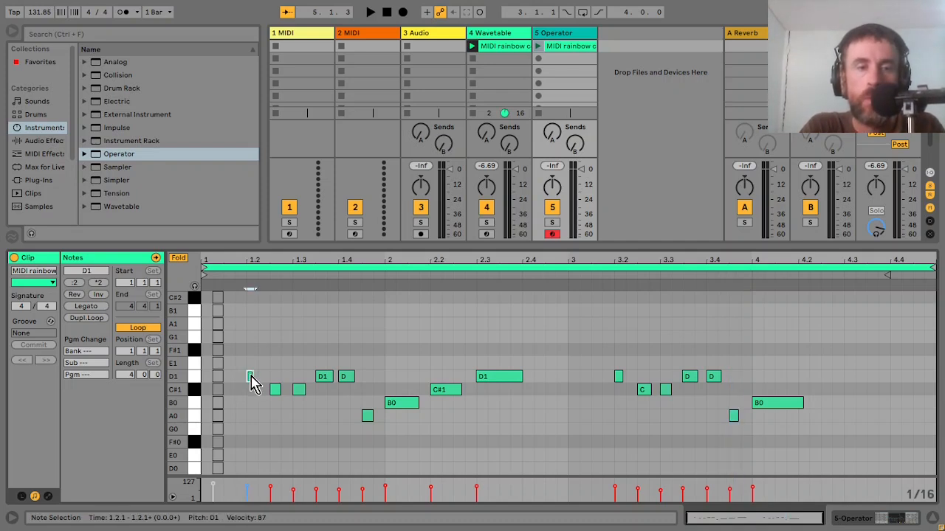
pyautogui.doubleClick(252, 365)
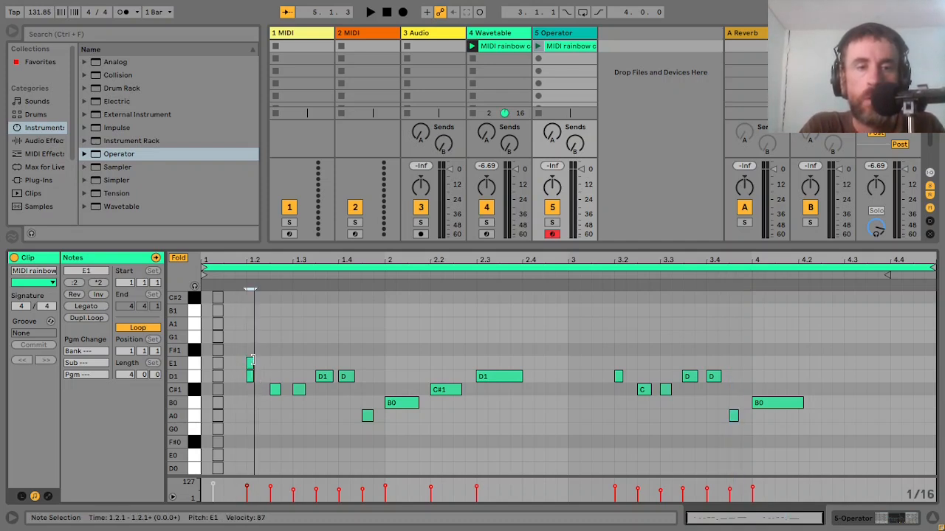
pyautogui.moveTo(250, 366); pyautogui.dragTo(251, 355)
pyautogui.doubleClick(249, 325)
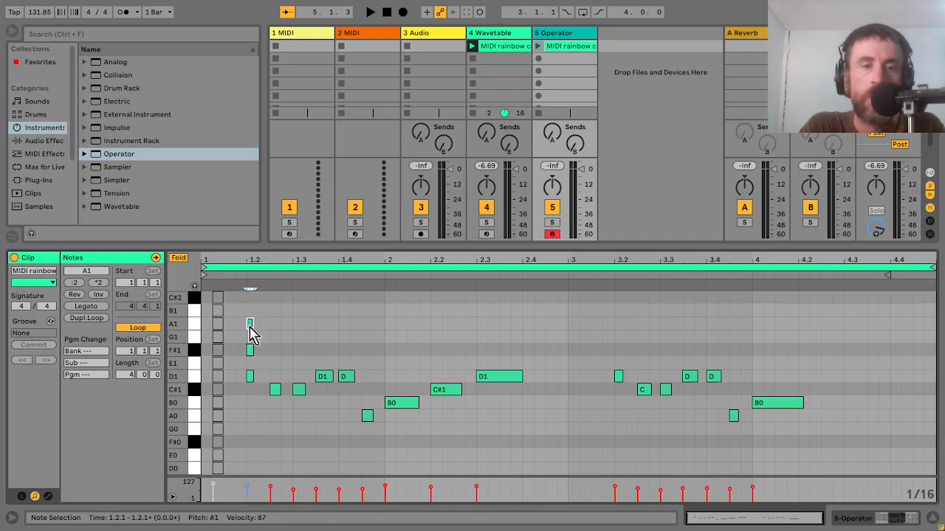
# Step: Audition the Operator clip and transpose all its notes up two octaves
pyautogui.click(538, 47)
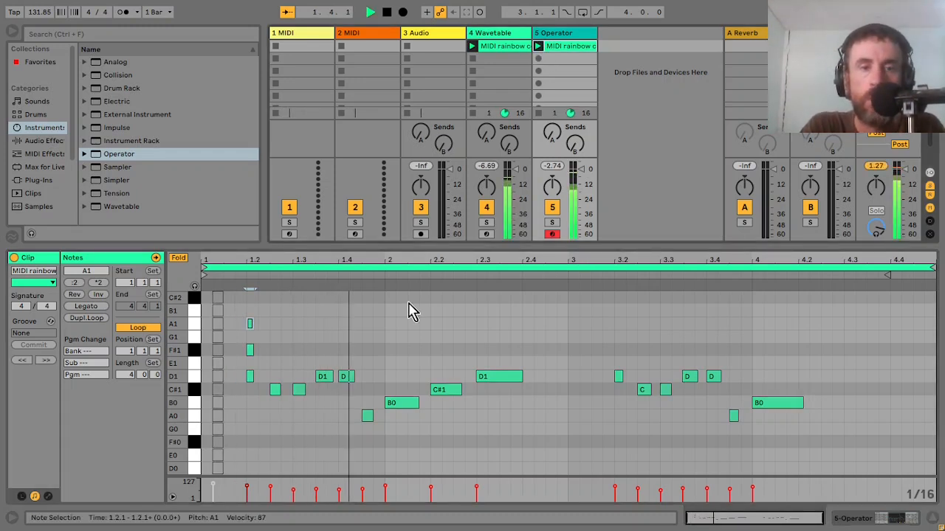
pyautogui.hotkey('ctrl', 'a')
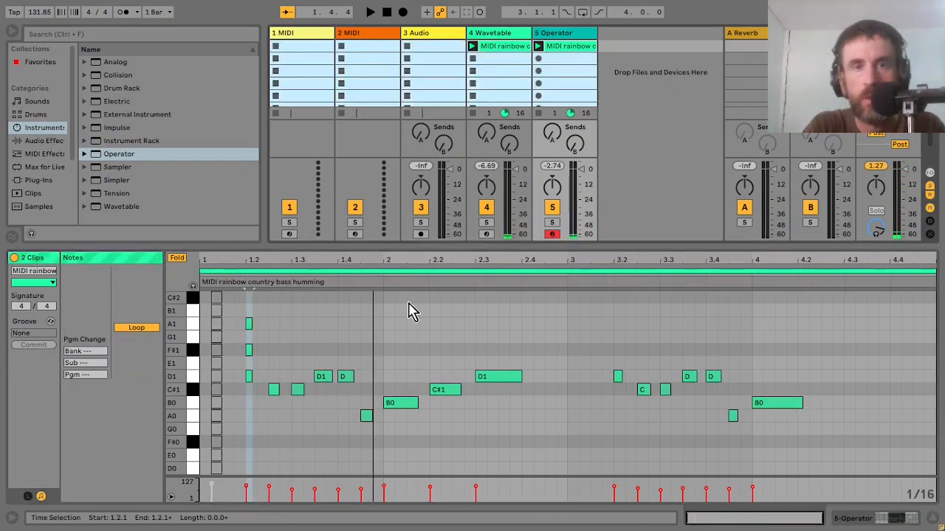
pyautogui.click(574, 47)
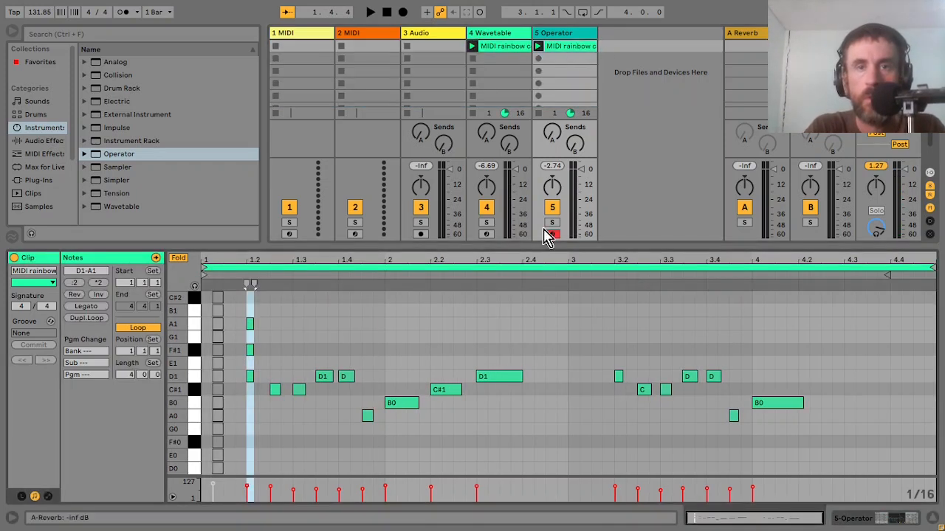
pyautogui.click(496, 354)
pyautogui.hotkey('ctrl', 'a')
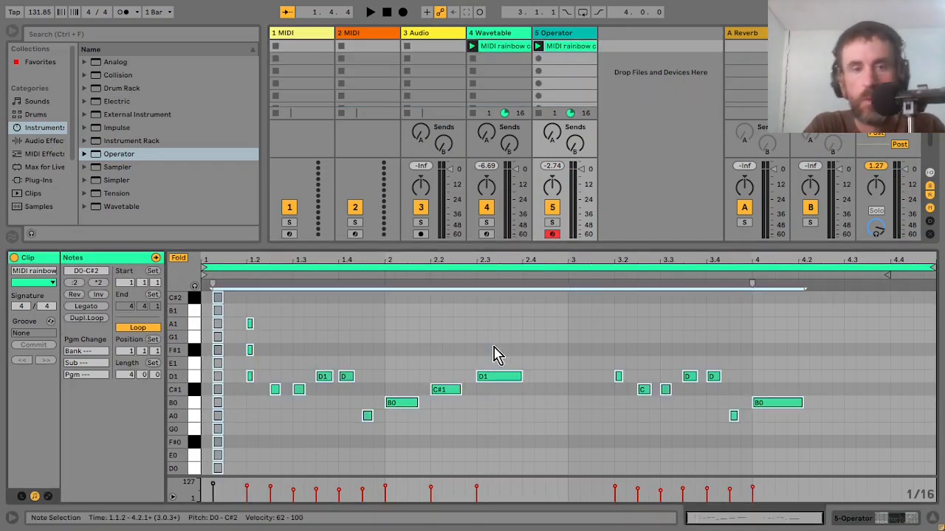
pyautogui.hotkey('shift', 'Up')
pyautogui.press('space')
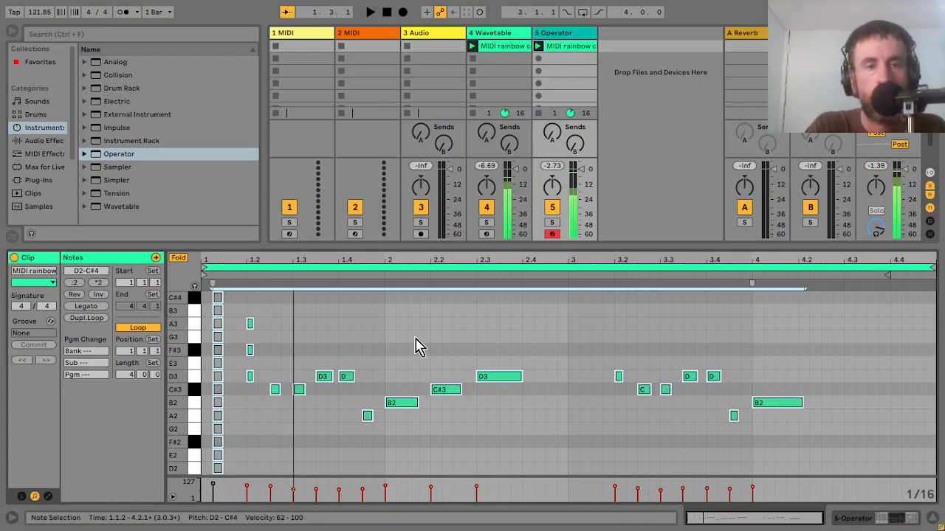
# Step: Stack F#3 and A3 above the D3 note at 1.3.3, and deactivate the two single notes before it and the two after it
pyautogui.click(322, 378)
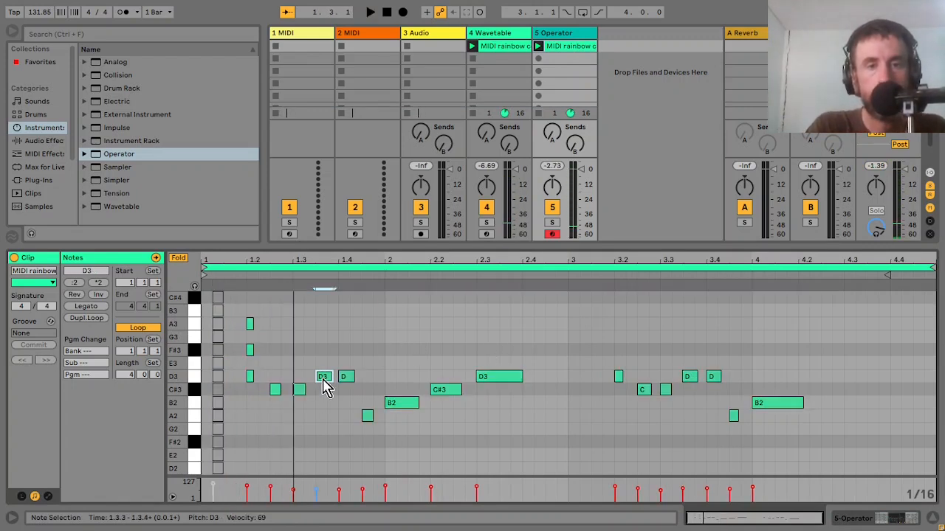
pyautogui.moveTo(324, 380); pyautogui.dragTo(324, 329)
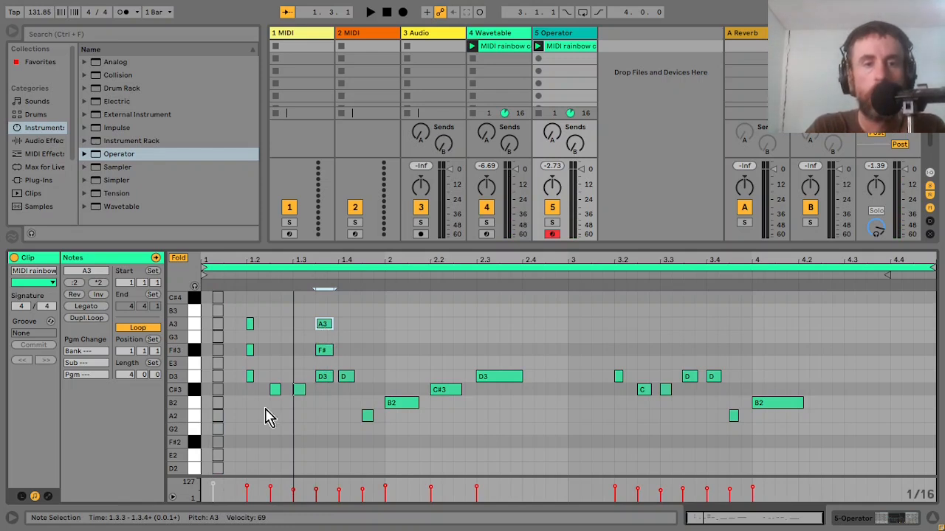
pyautogui.moveTo(266, 416); pyautogui.dragTo(302, 397)
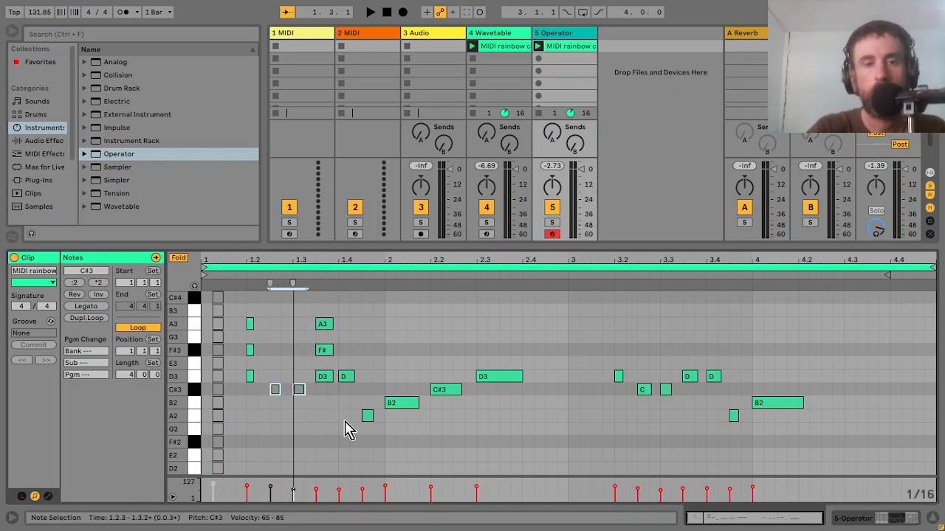
pyautogui.moveTo(347, 427); pyautogui.dragTo(367, 378)
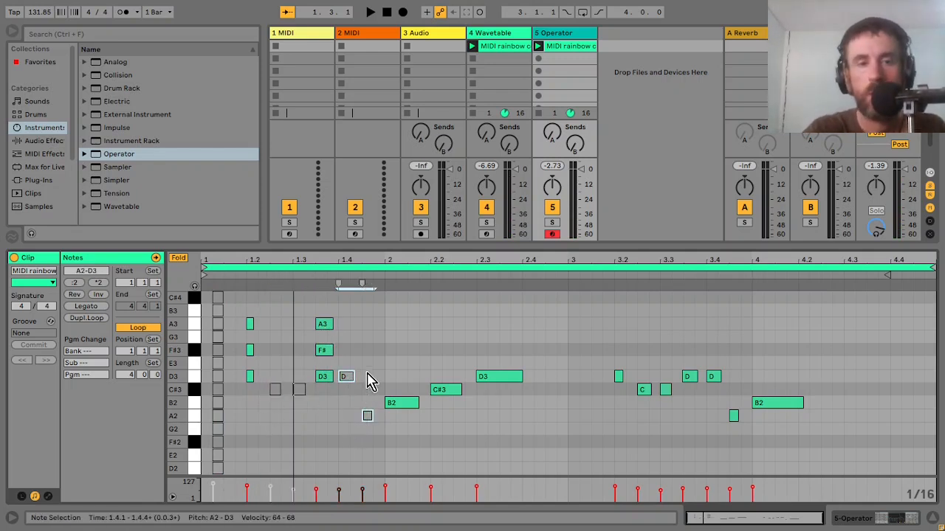
# Step: Lower the Operator track's volume to -5.0 dB during playback and loop only the clip's first two bars
pyautogui.press('space')
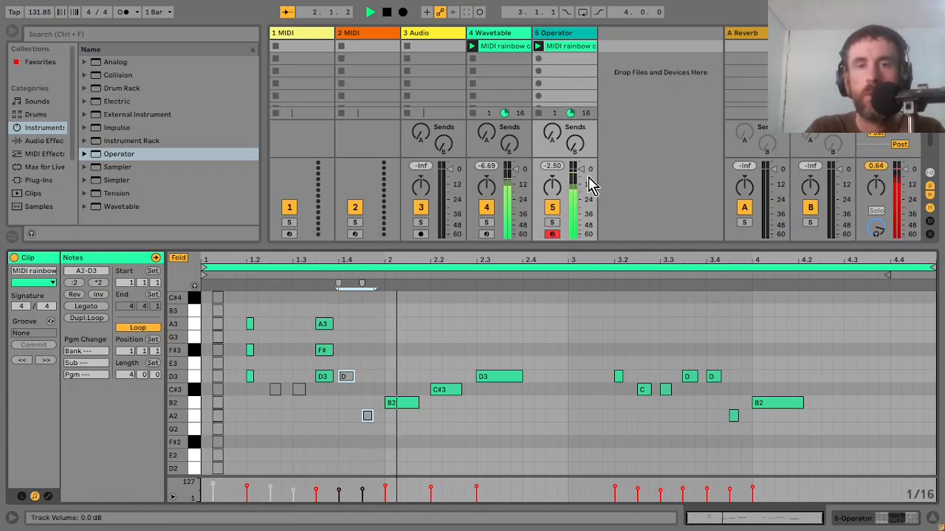
pyautogui.moveTo(590, 185)
pyautogui.mouseDown()
pyautogui.moveTo(591, 200)
pyautogui.moveTo(582, 177)
pyautogui.moveTo(588, 187)
pyautogui.mouseUp()
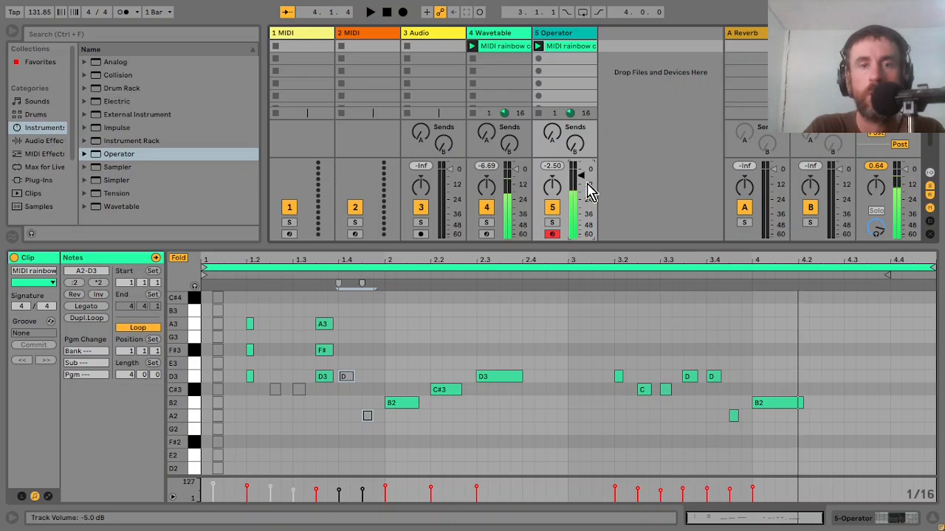
pyautogui.click(565, 339)
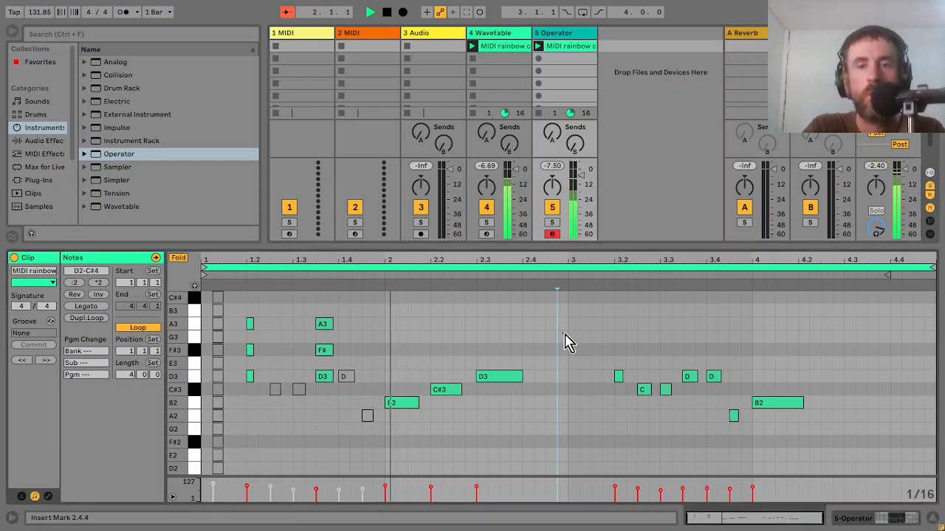
pyautogui.moveTo(565, 340); pyautogui.dragTo(205, 343)
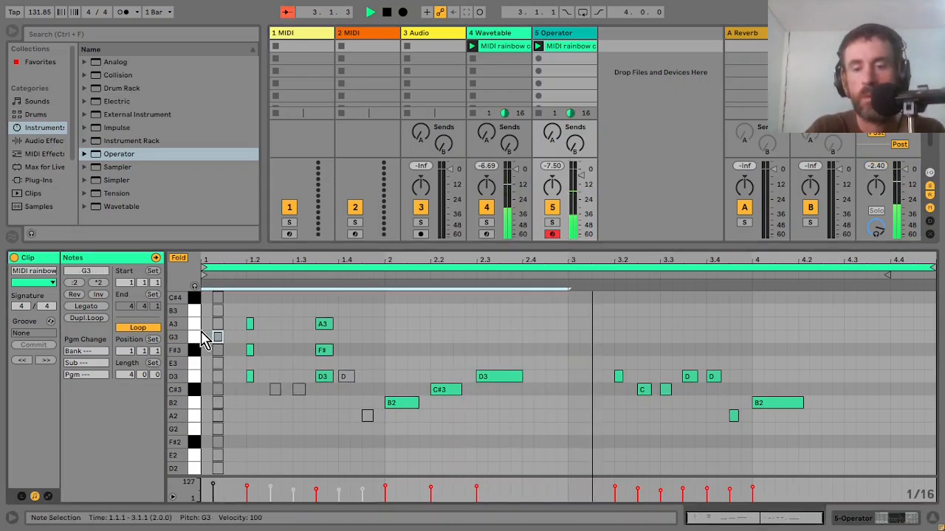
pyautogui.hotkey('ctrl', 'l')
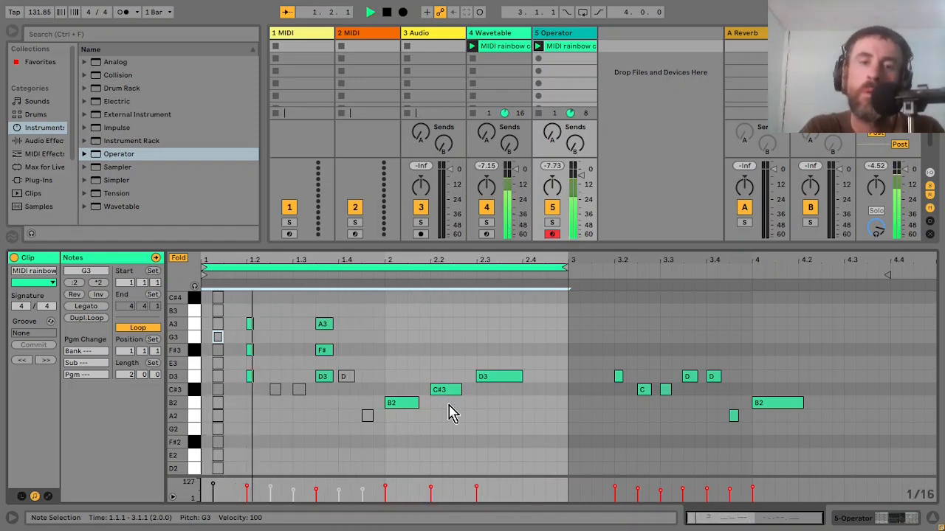
# Step: Move bar 2's C#3 note to 2.2.3 and its D3 to 2.4.1, and stack D3 and F#3 above the B2 note at 2.1.1
pyautogui.moveTo(446, 391); pyautogui.dragTo(526, 382)
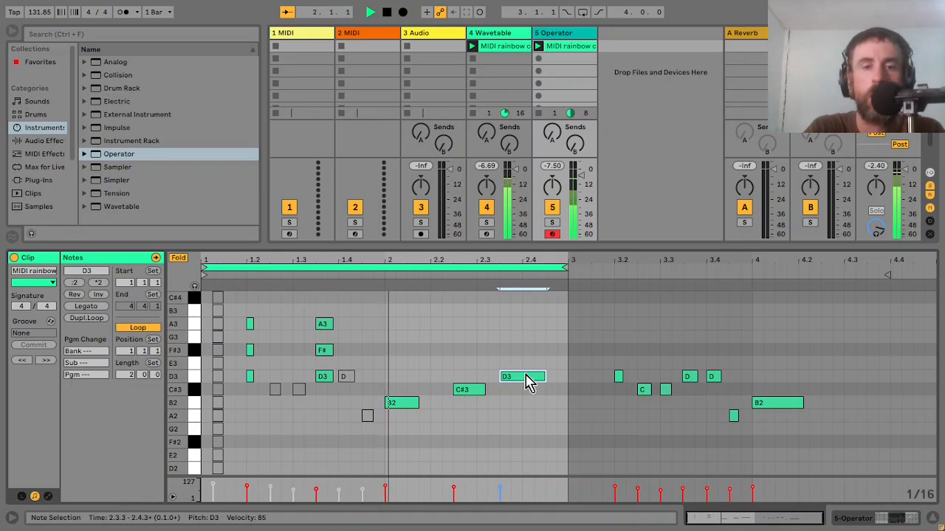
pyautogui.moveTo(525, 382); pyautogui.dragTo(545, 382)
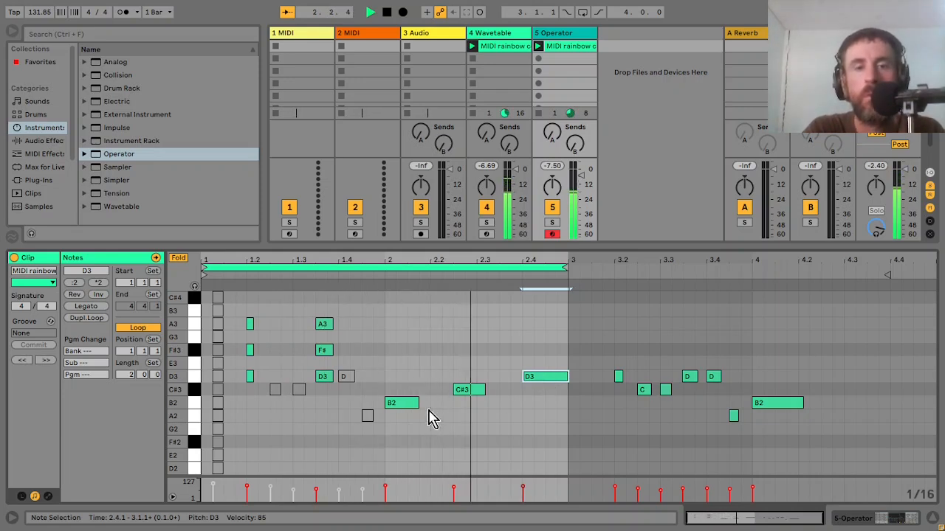
pyautogui.click(406, 407)
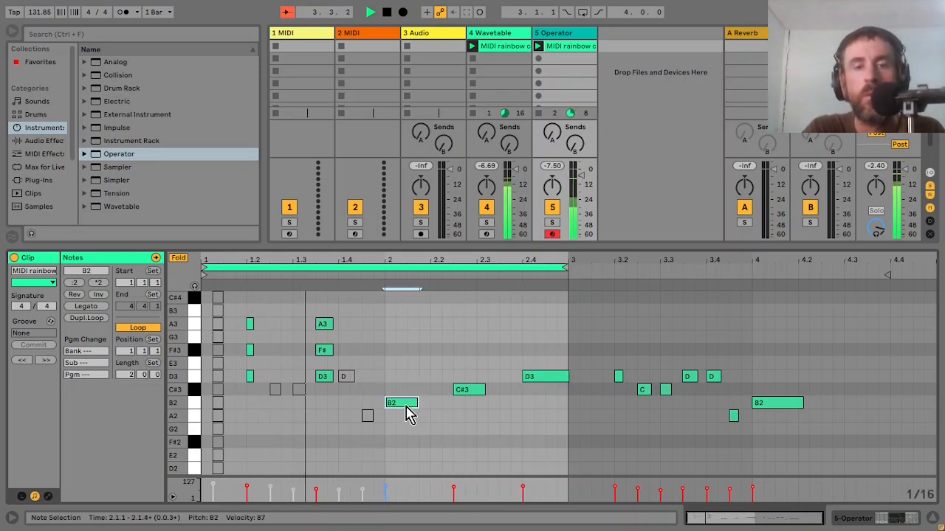
pyautogui.moveTo(406, 414); pyautogui.dragTo(405, 361)
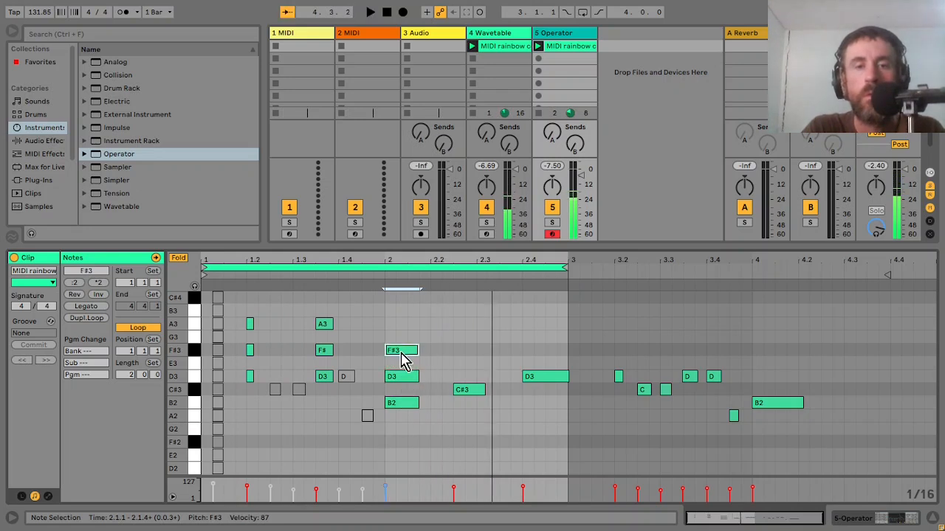
pyautogui.press('space')
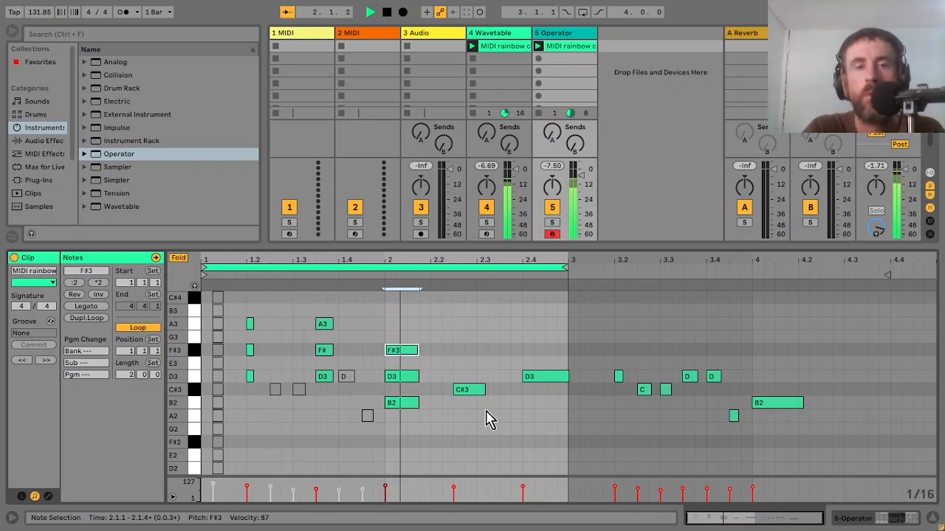
# Step: Replace the C#3 note at 2.2.3 with a copy of the B2, D3 and F#3 chord
pyautogui.click(475, 391)
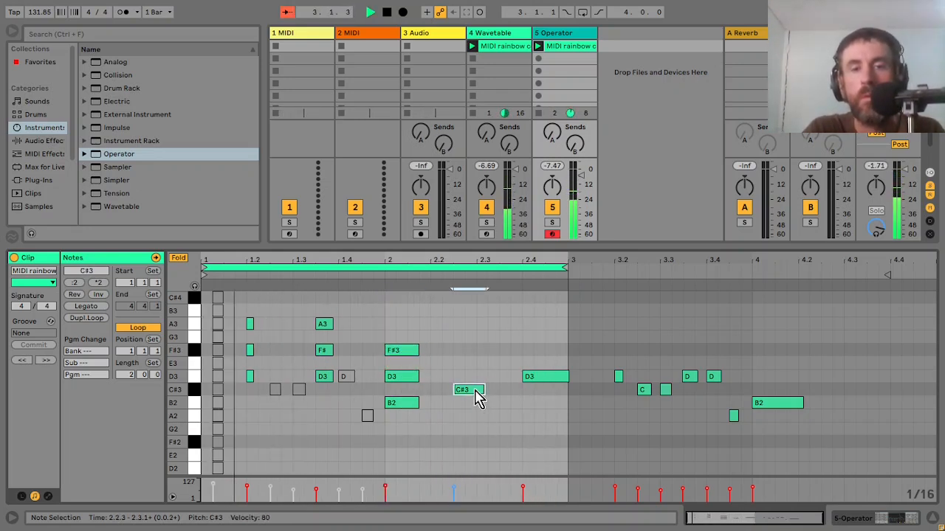
pyautogui.press('Delete')
pyautogui.moveTo(421, 411); pyautogui.dragTo(475, 363)
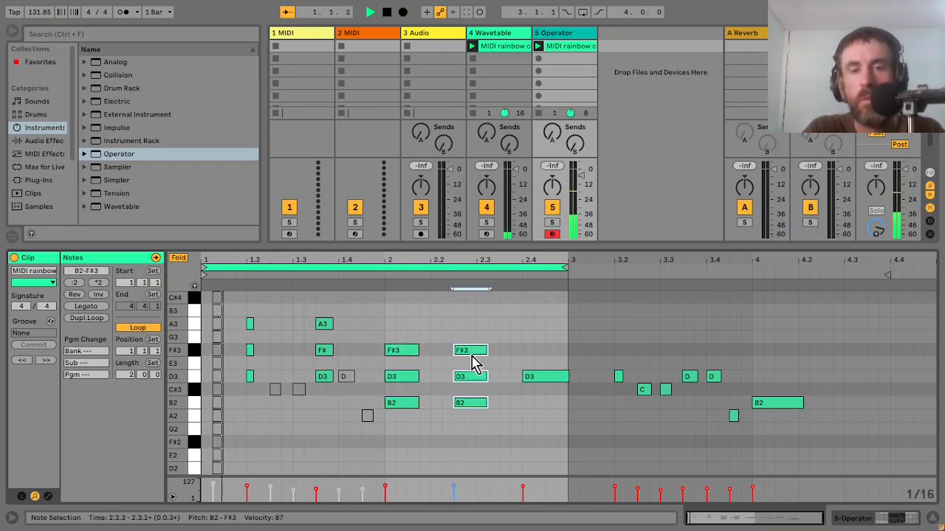
# Step: Add F#3 and B2 to the D3 note at 2.4.1, and shorten all three bar 2 chords by about a 1/16 note
pyautogui.moveTo(544, 380); pyautogui.dragTo(545, 354)
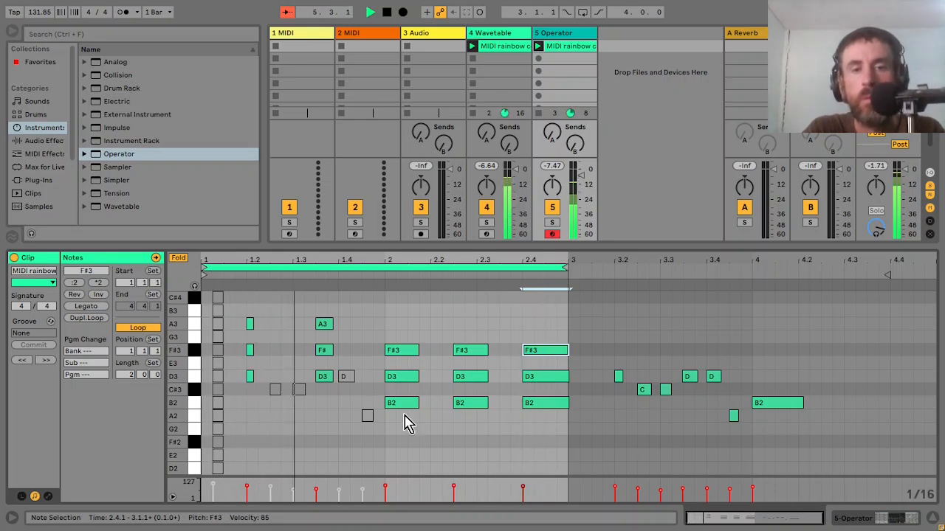
pyautogui.moveTo(405, 423); pyautogui.dragTo(561, 289)
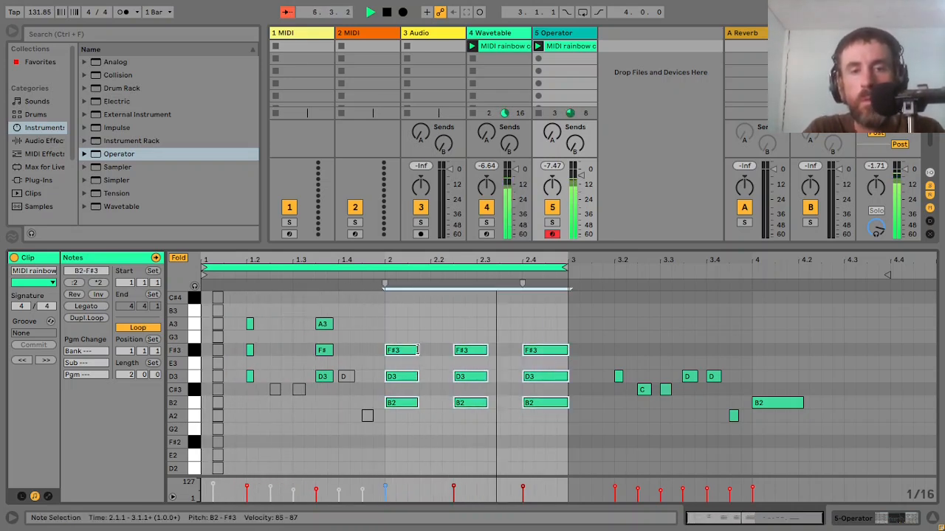
pyautogui.moveTo(418, 350); pyautogui.dragTo(396, 349)
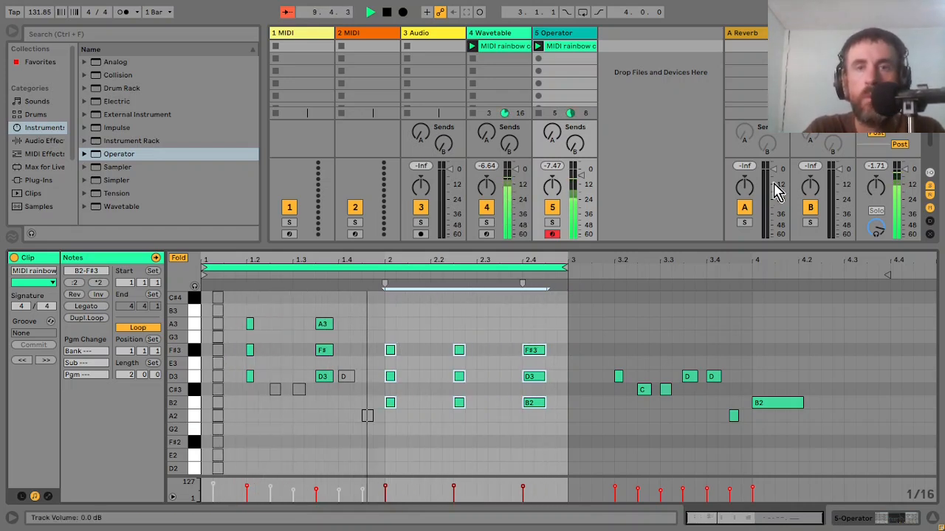
# Step: Select every note in the Operator clip and lengthen them all by about a 1/32 note
pyautogui.doubleClick(556, 34)
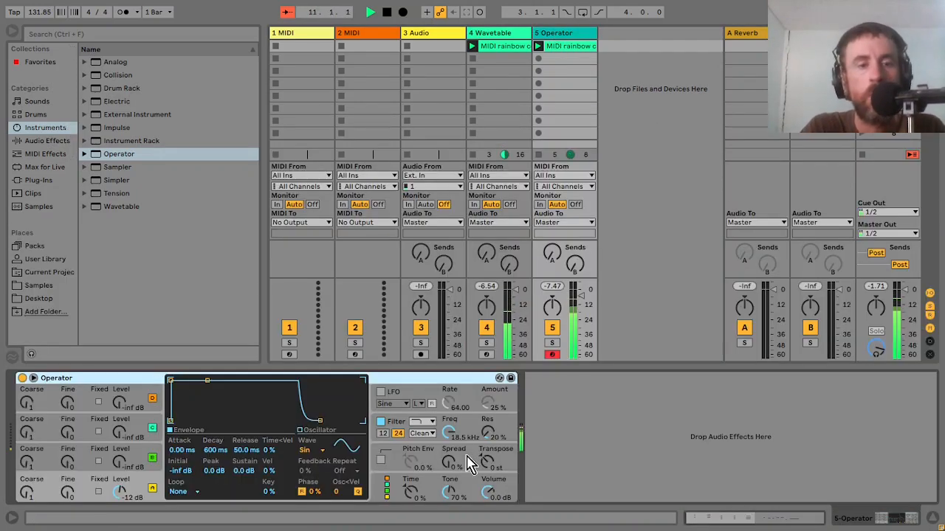
pyautogui.doubleClick(574, 47)
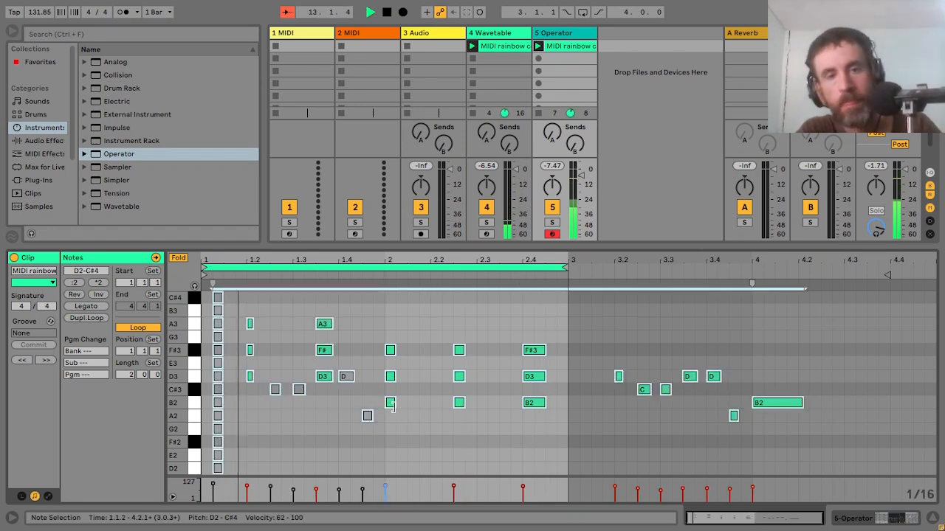
pyautogui.moveTo(252, 323); pyautogui.dragTo(263, 323)
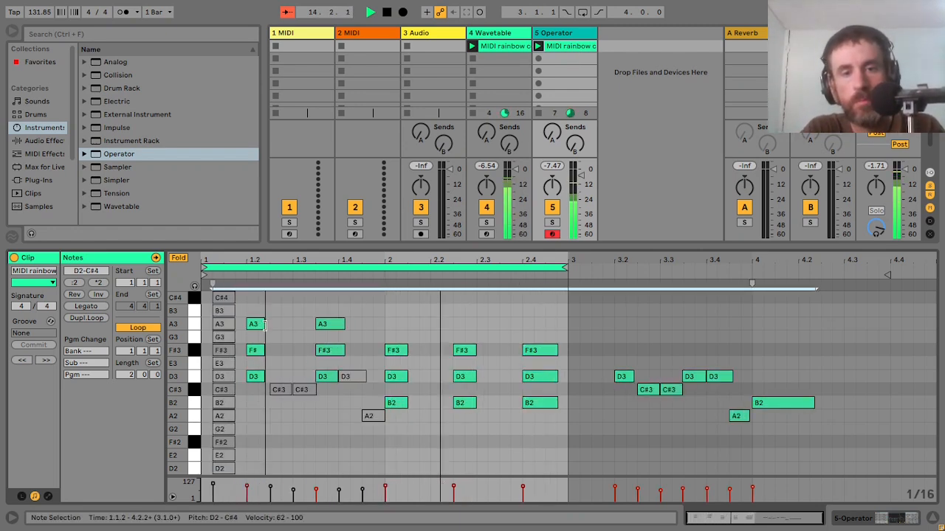
# Step: Lower the Operator track's volume to -9.7 dB and stop playback
pyautogui.hotkey('shift', 'Tab')
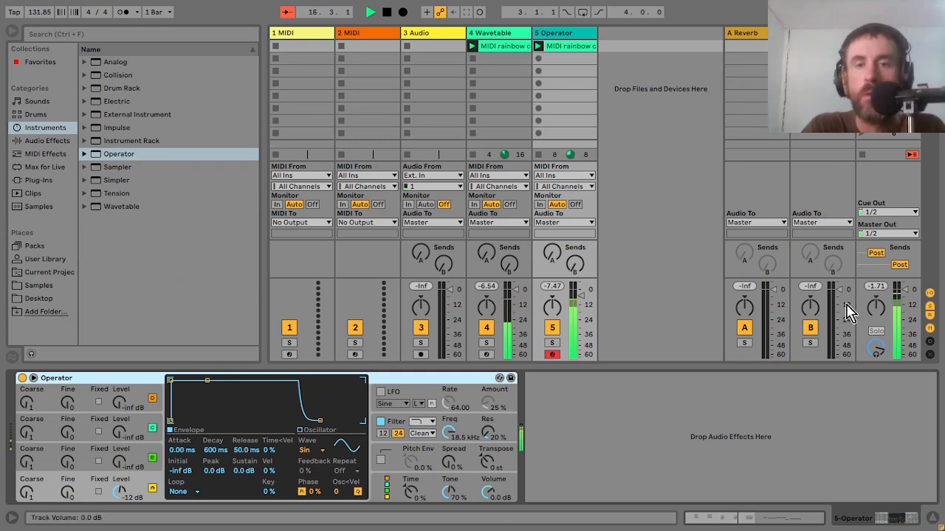
pyautogui.click(581, 300)
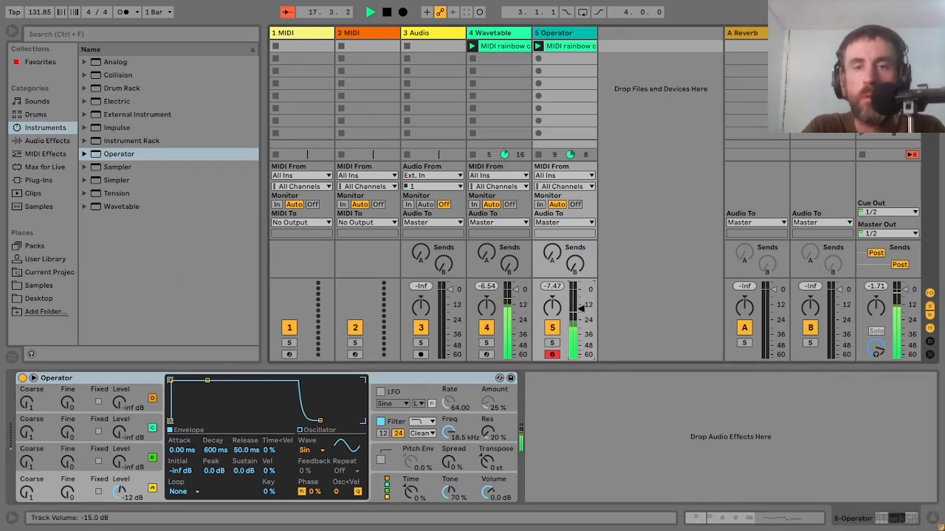
pyautogui.moveTo(581, 303); pyautogui.dragTo(581, 302)
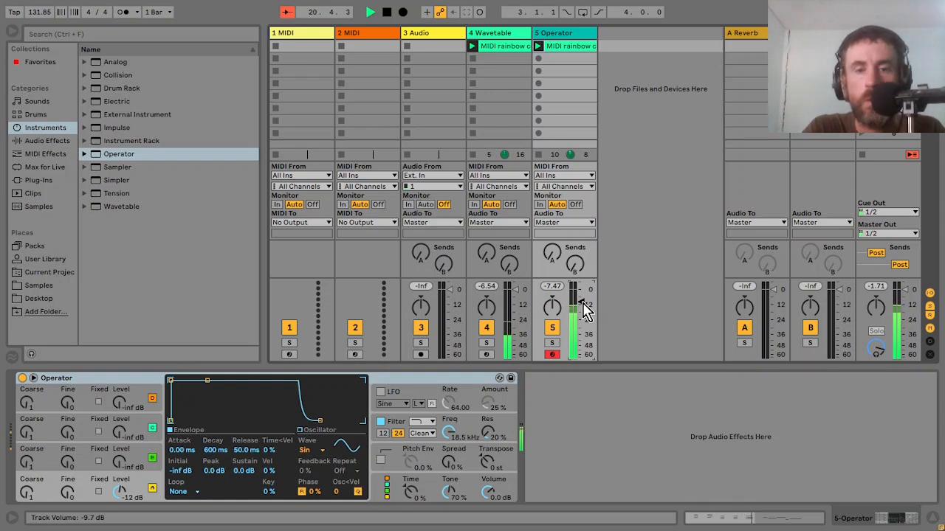
pyautogui.press('space')
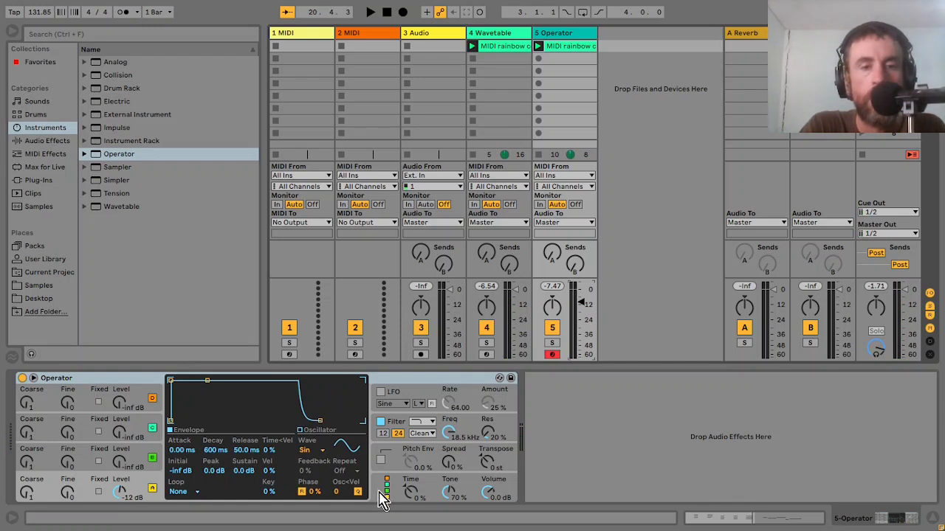
# Step: Choose the Operator algorithm where B, C and D all feed A, and set oscillator B to Coarse 2 and level -22 dB
pyautogui.click(381, 493)
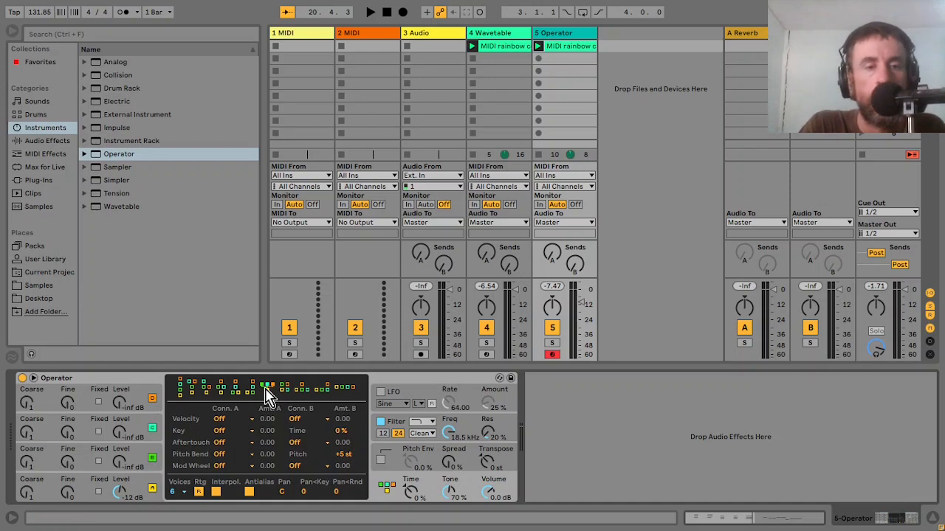
pyautogui.click(142, 459)
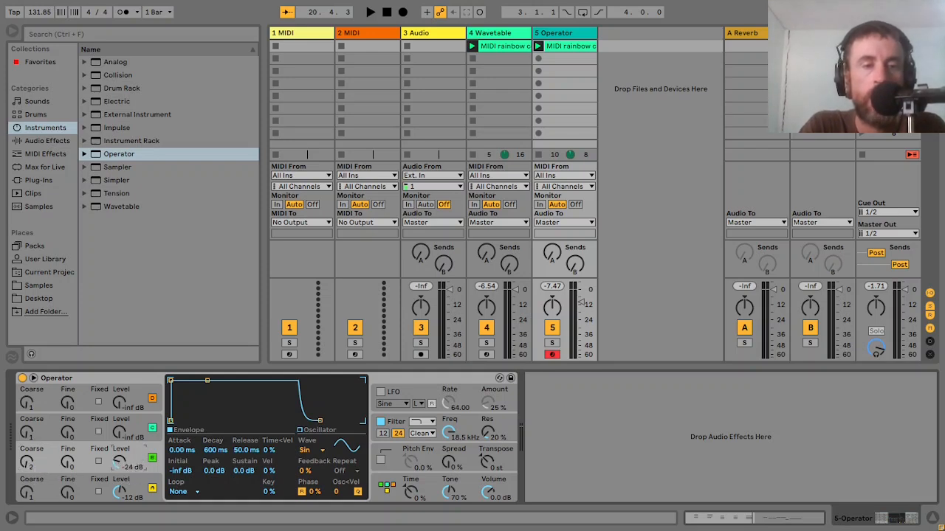
pyautogui.moveTo(119, 463); pyautogui.dragTo(120, 459)
pyautogui.press('space')
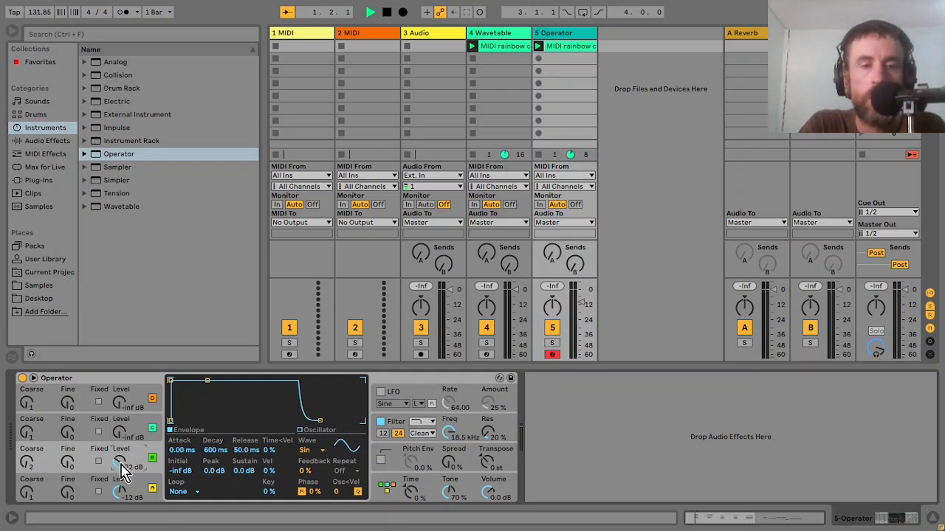
# Step: Change oscillator B's waveform to Saw D and listen to the result
pyautogui.click(317, 453)
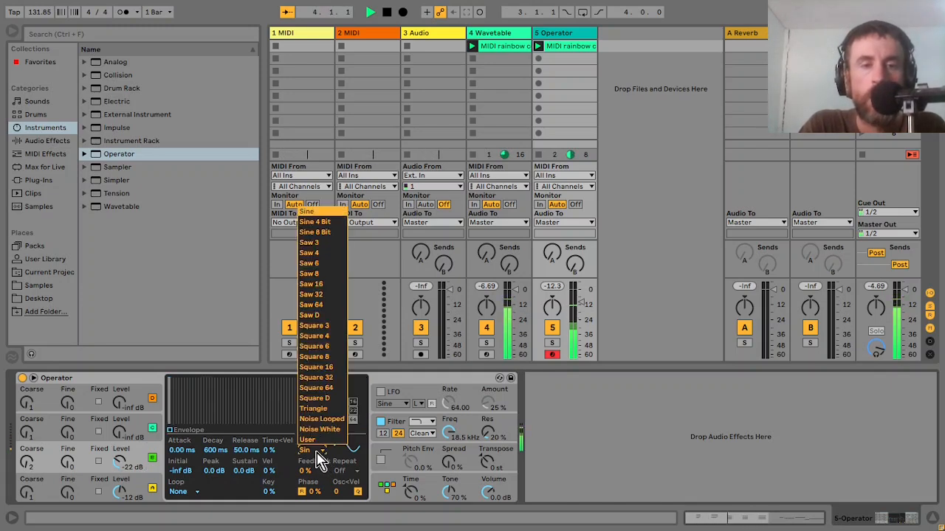
pyautogui.click(384, 391)
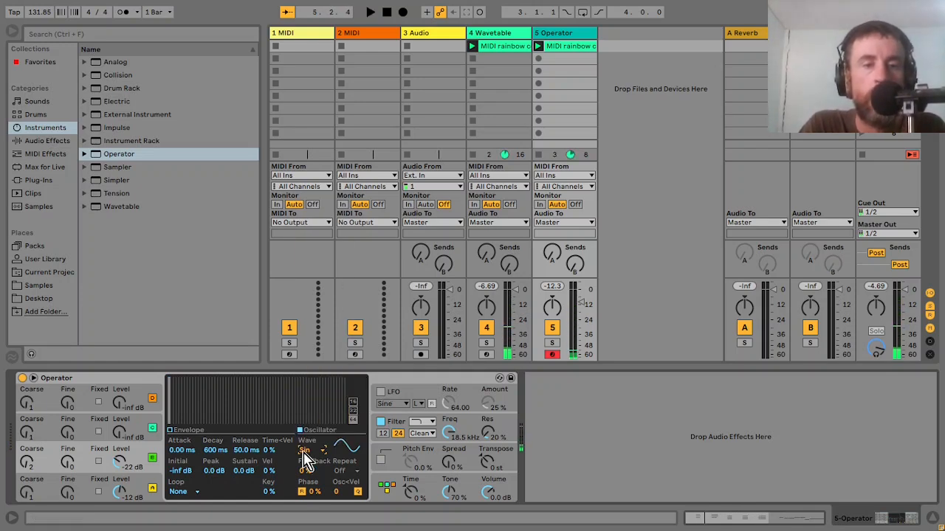
pyautogui.click(303, 451)
pyautogui.click(320, 322)
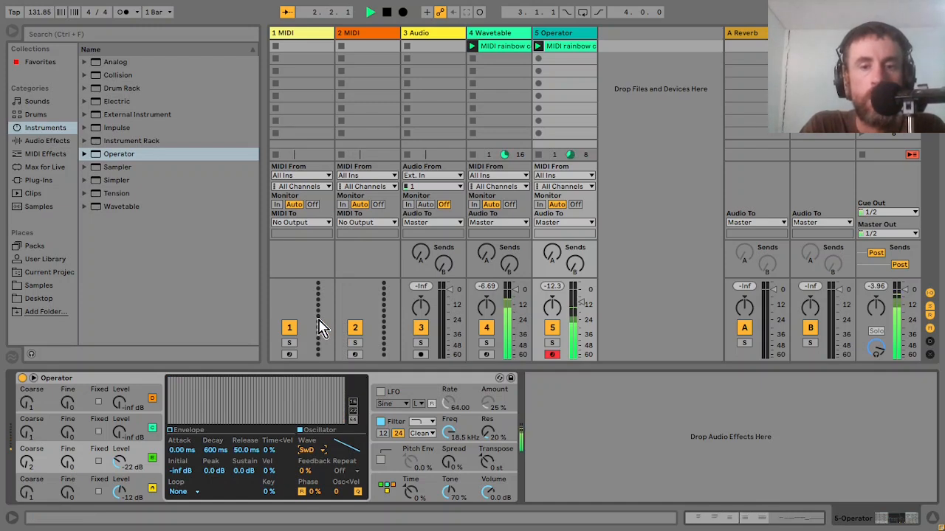
pyautogui.press('space')
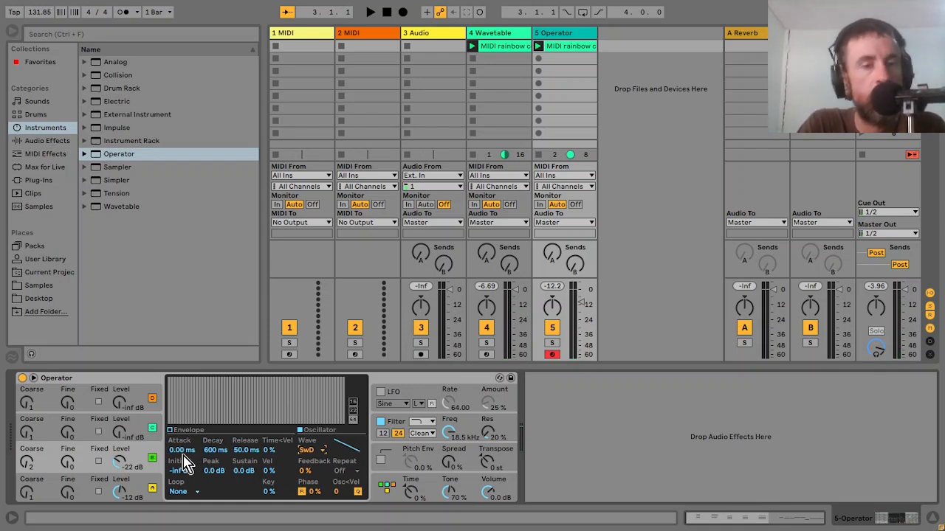
# Step: Set oscillator B's envelope attack to 534 ms during playback
pyautogui.press('space')
pyautogui.moveTo(182, 451)
pyautogui.mouseDown()
pyautogui.moveTo(182, 380)
pyautogui.moveTo(184, 460)
pyautogui.mouseUp()
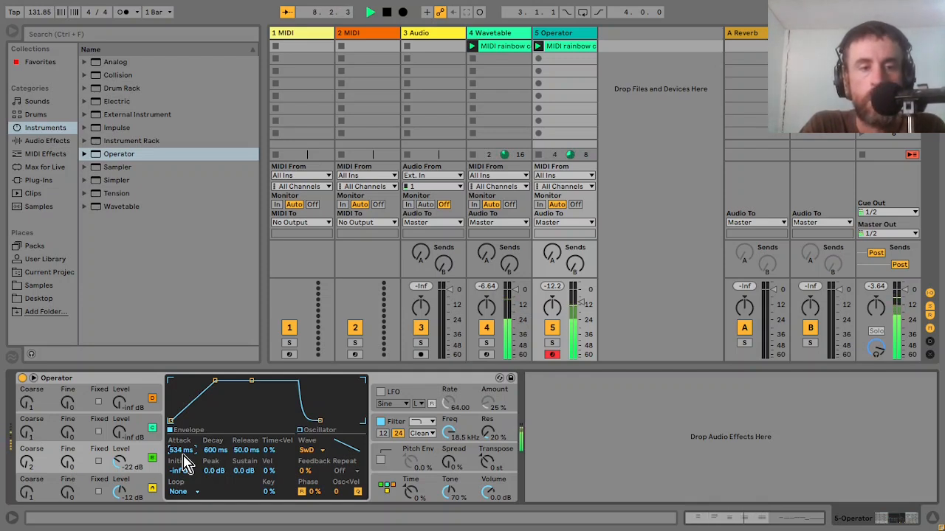
pyautogui.press('space')
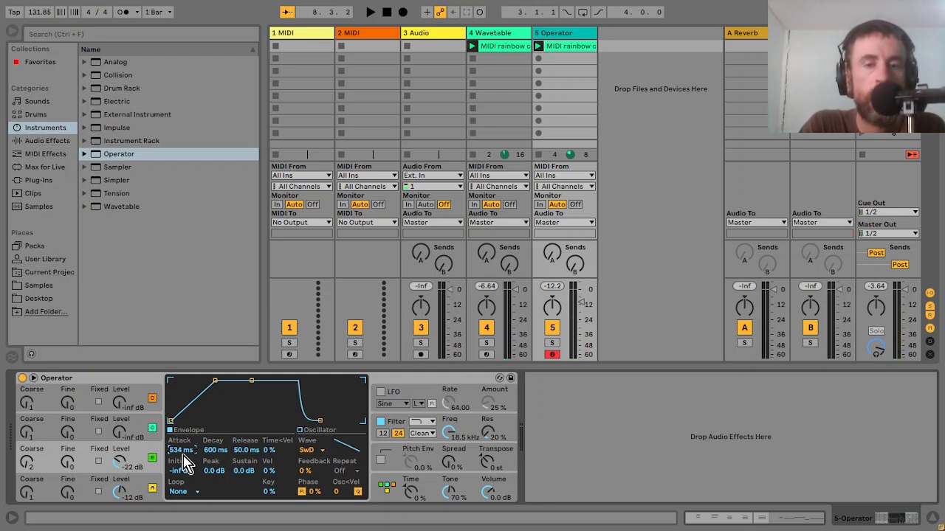
# Step: Set Operator's Tone to 64% while playing the loop
pyautogui.press('space')
pyautogui.click(450, 493)
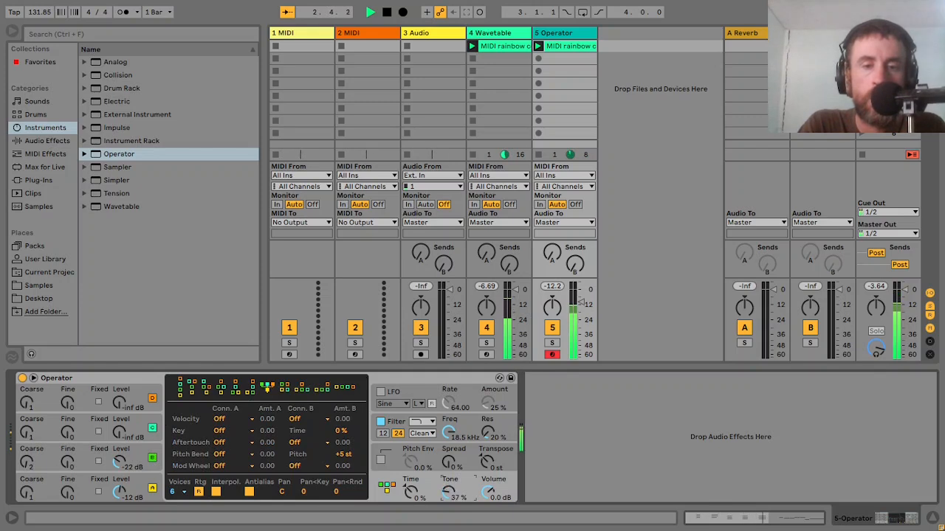
pyautogui.moveTo(448, 493)
pyautogui.mouseDown()
pyautogui.moveTo(448, 457)
pyautogui.moveTo(451, 498)
pyautogui.mouseUp()
pyautogui.press('space')
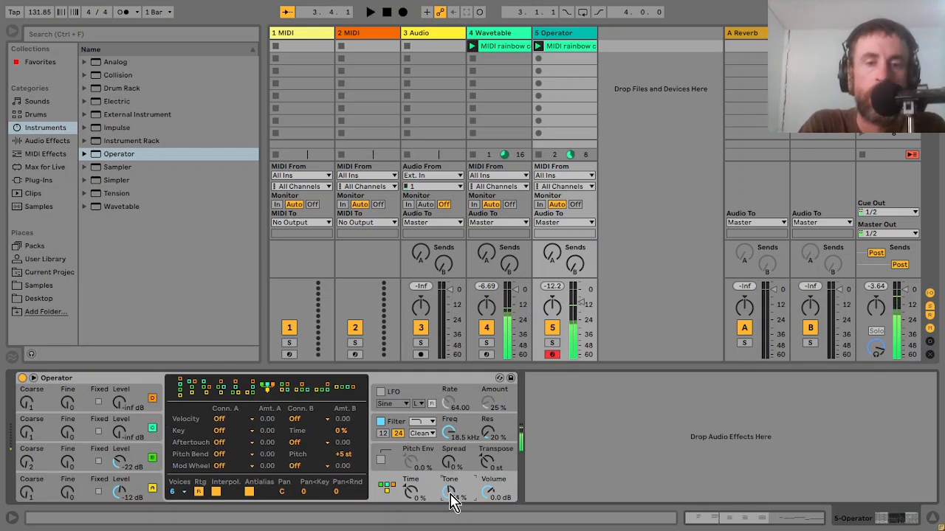
# Step: Enable Operator's LFO, turn off oscillators A to D under Dest. A, and set Dest. B to Tone
pyautogui.click(381, 393)
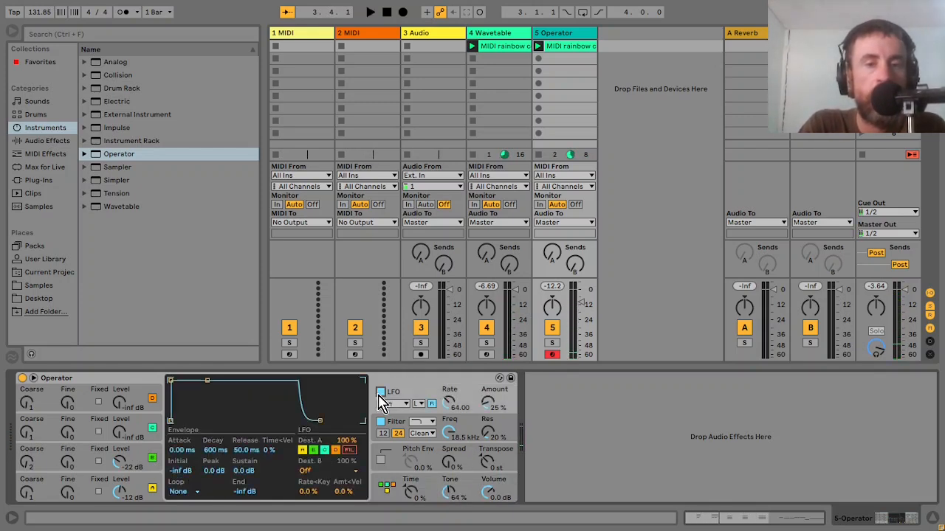
pyautogui.click(302, 451)
pyautogui.click(312, 450)
pyautogui.click(324, 450)
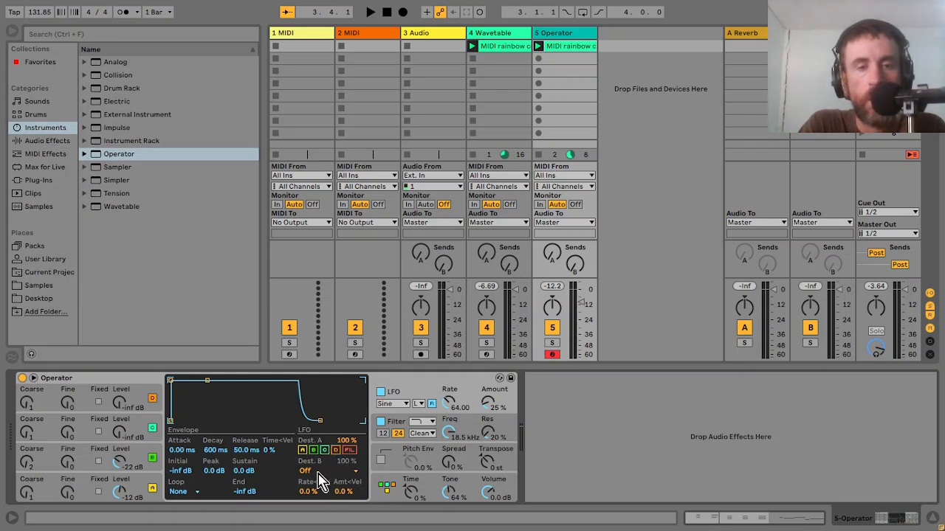
pyautogui.click(317, 472)
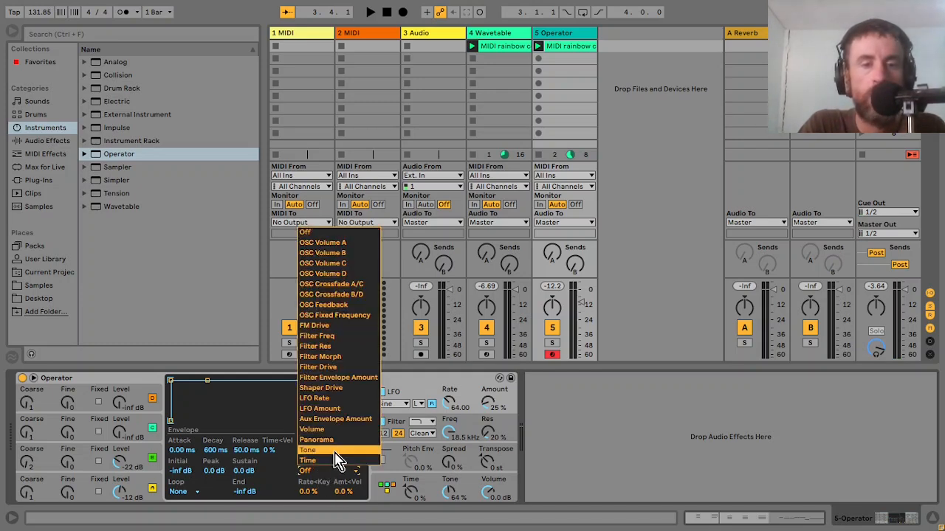
pyautogui.press('Escape')
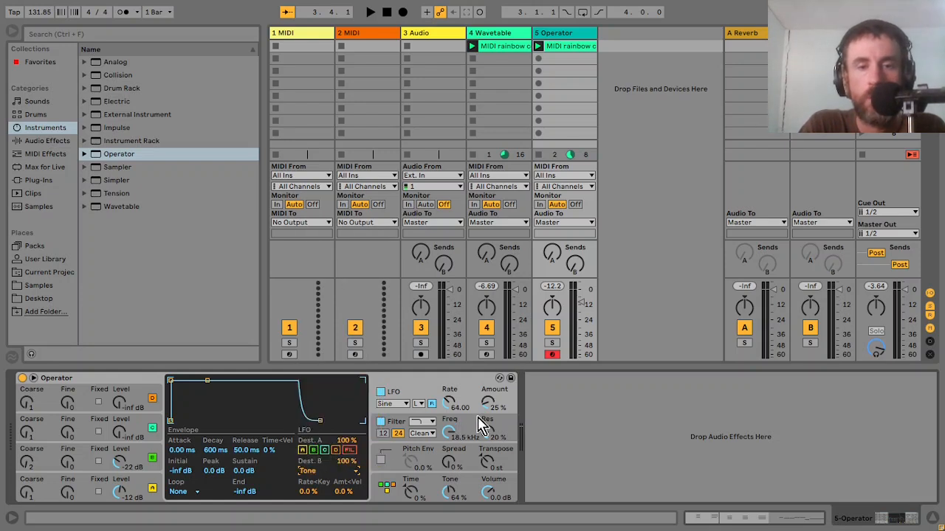
# Step: Set the LFO amount to 71% and its rate to 90.29 during playback
pyautogui.press('space')
pyautogui.moveTo(491, 411); pyautogui.dragTo(491, 378)
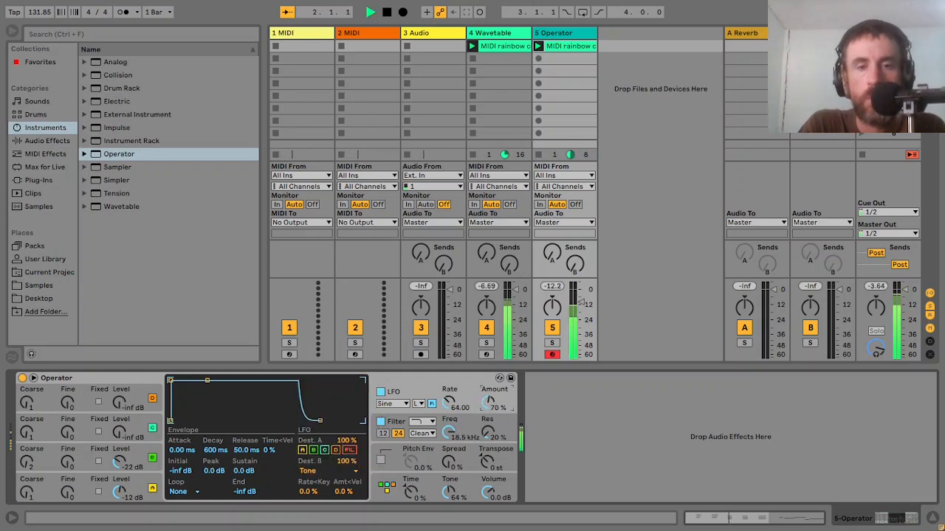
pyautogui.moveTo(453, 408); pyautogui.dragTo(452, 378)
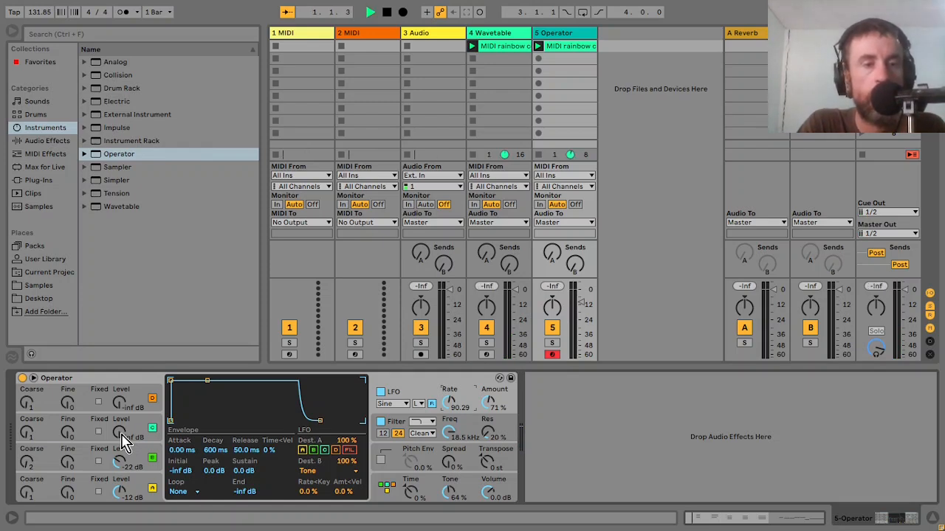
# Step: Set oscillator C to Coarse 3, level -19 dB and a Saw D waveform, with its envelope sustain at -inf dB
pyautogui.press('space')
pyautogui.click(27, 433)
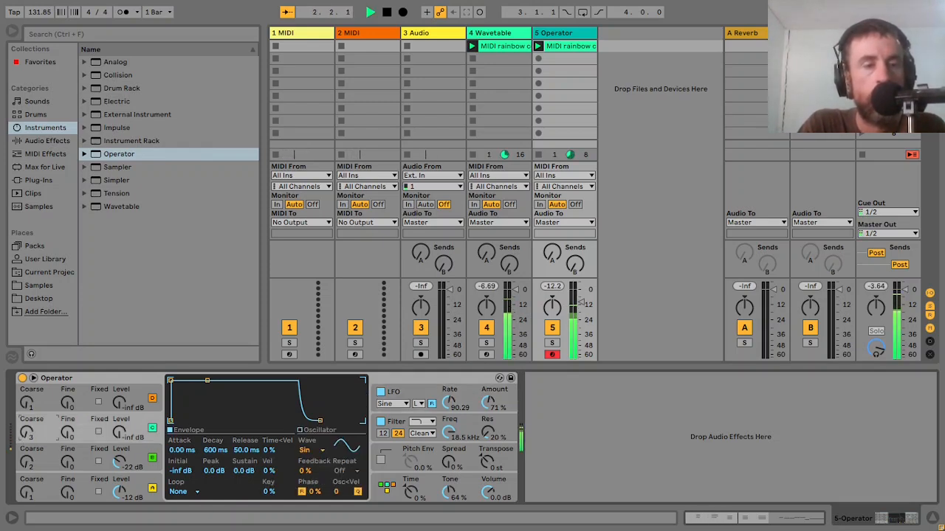
pyautogui.scroll(2, 27, 432)
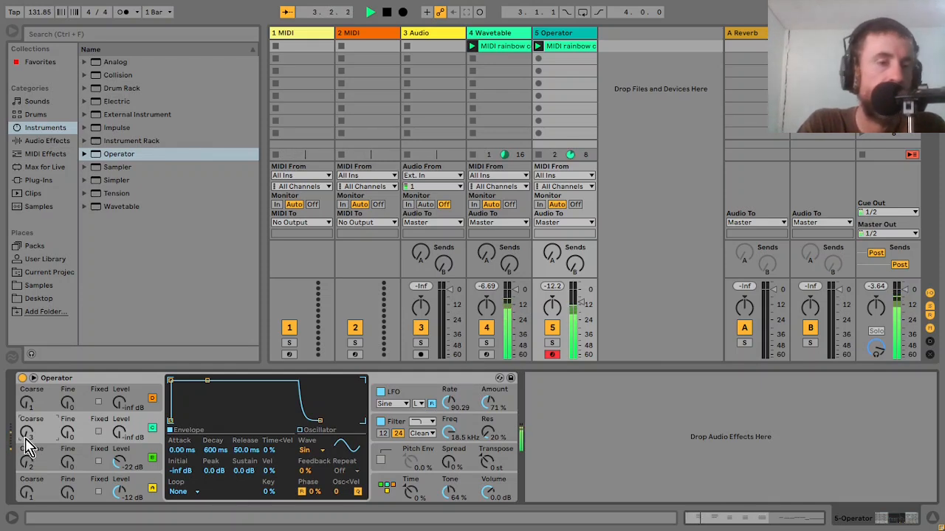
pyautogui.moveTo(119, 432)
pyautogui.mouseDown()
pyautogui.moveTo(124, 414)
pyautogui.moveTo(122, 428)
pyautogui.mouseUp()
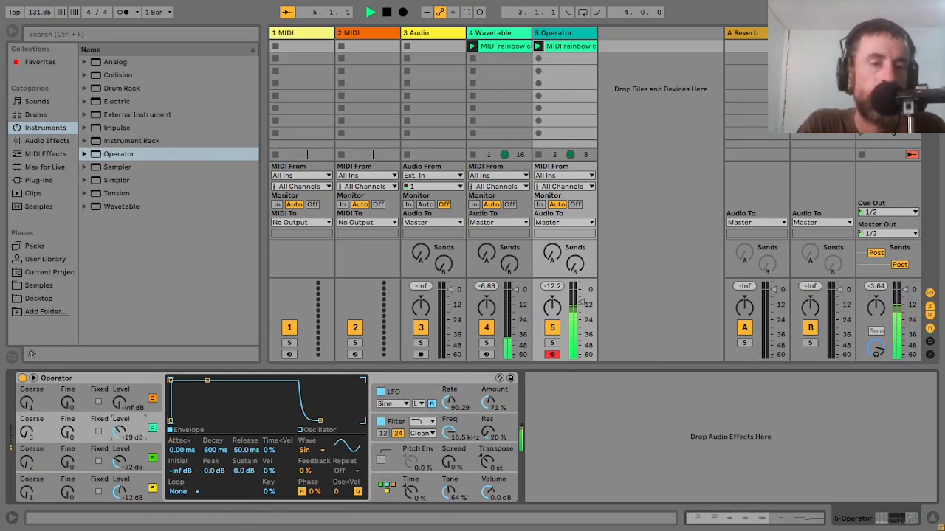
pyautogui.click(306, 451)
pyautogui.click(325, 315)
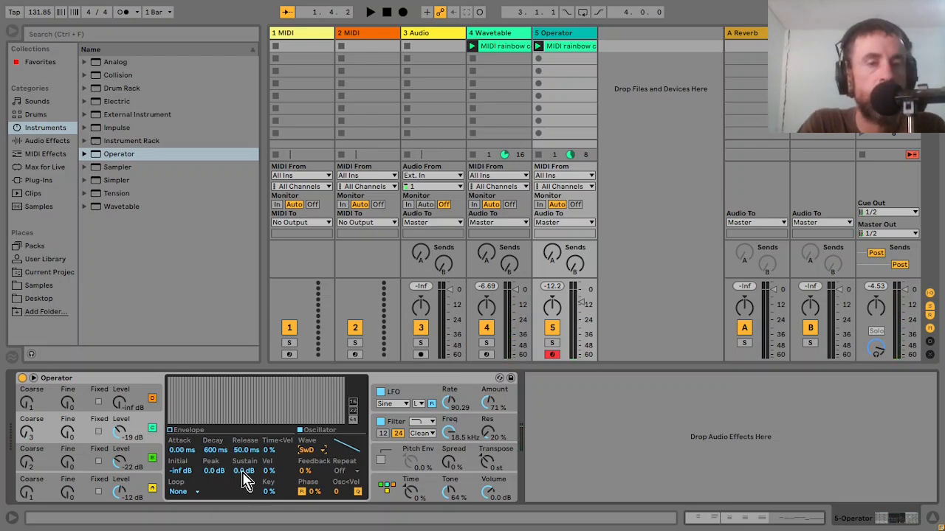
pyautogui.moveTo(246, 480); pyautogui.dragTo(243, 480)
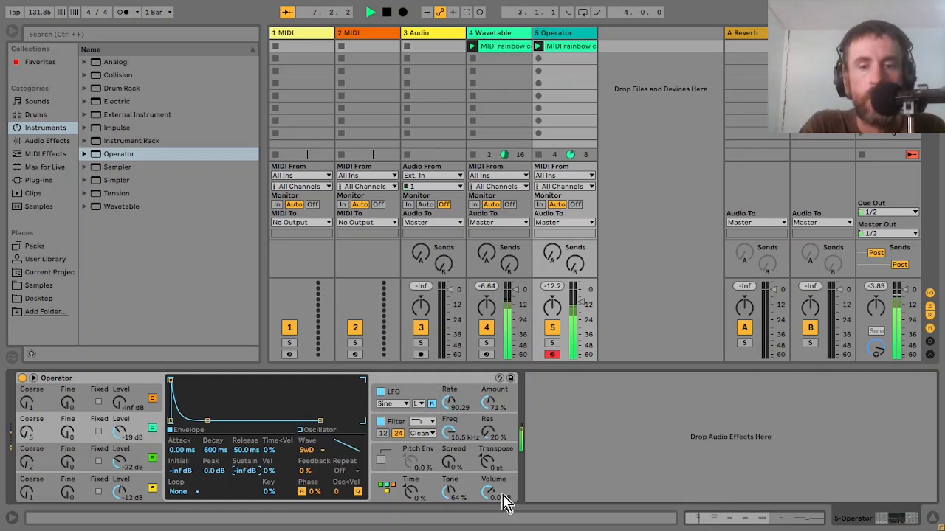
# Step: Lower Operator's output volume to -5.6 dB and restart playback
pyautogui.moveTo(488, 493); pyautogui.dragTo(488, 509)
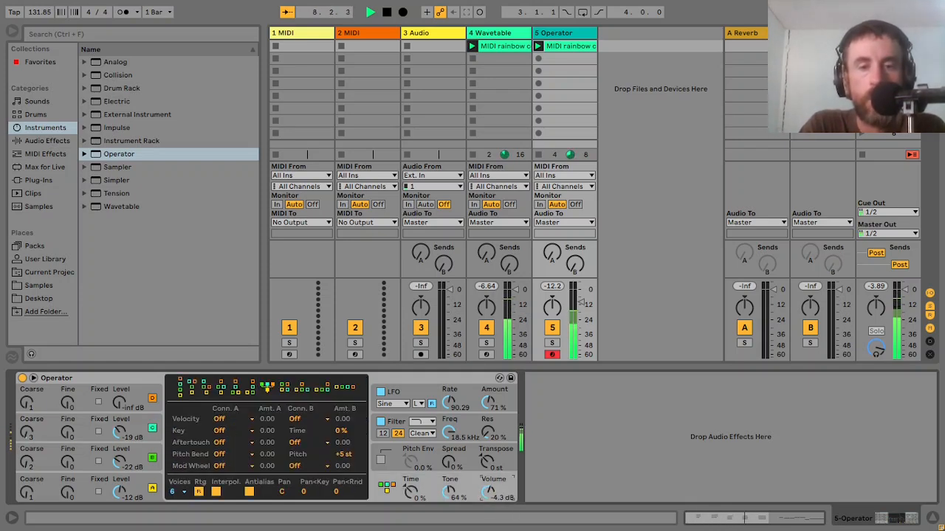
pyautogui.press('space')
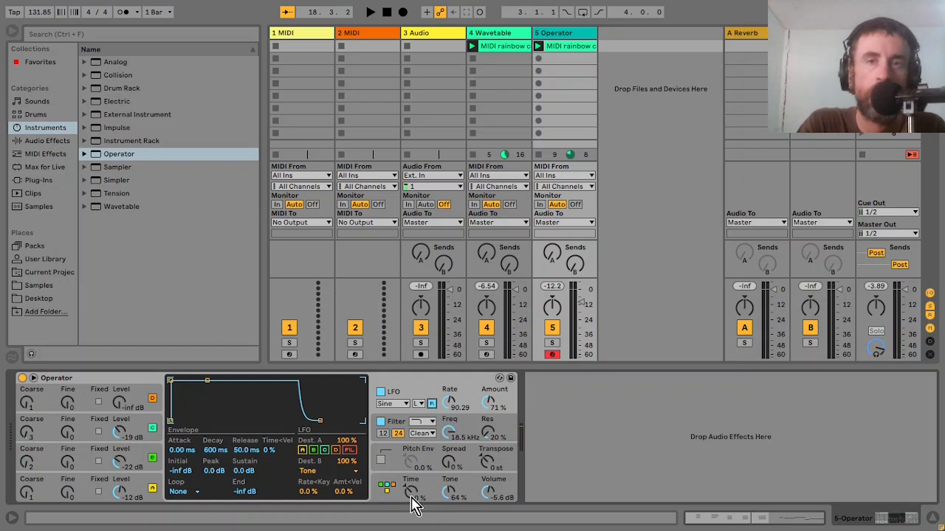
pyautogui.press('space')
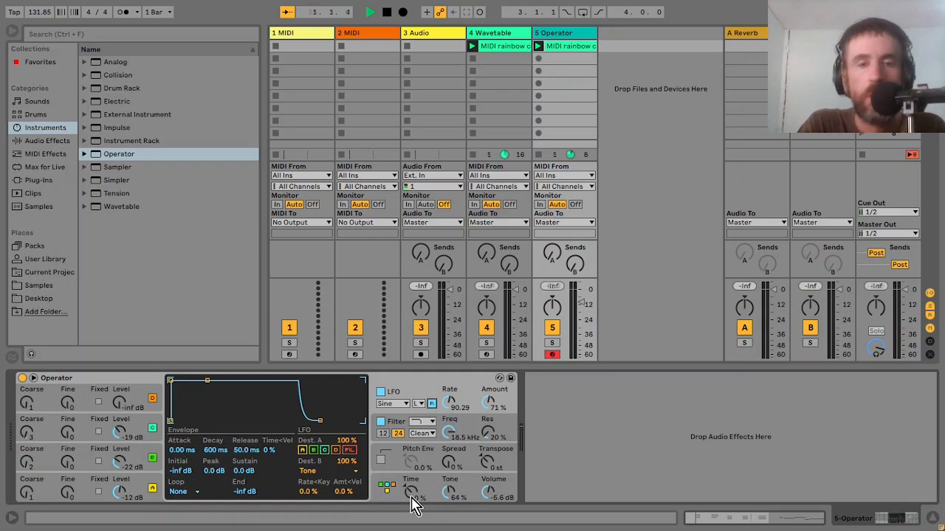
# Step: Audition Operator's Time at 61%, -71% and 74% during playback, and reset it to 0%
pyautogui.moveTo(411, 496); pyautogui.dragTo(411, 457)
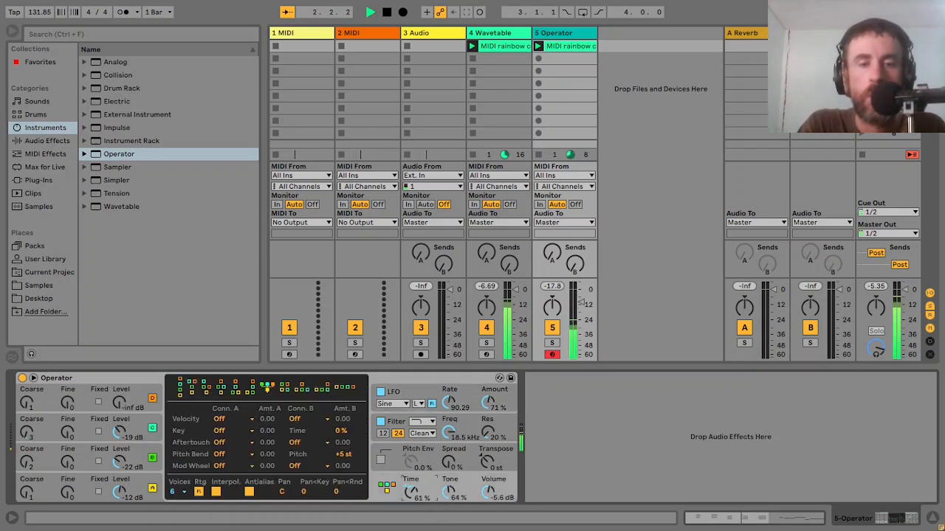
pyautogui.moveTo(411, 492); pyautogui.dragTo(411, 524)
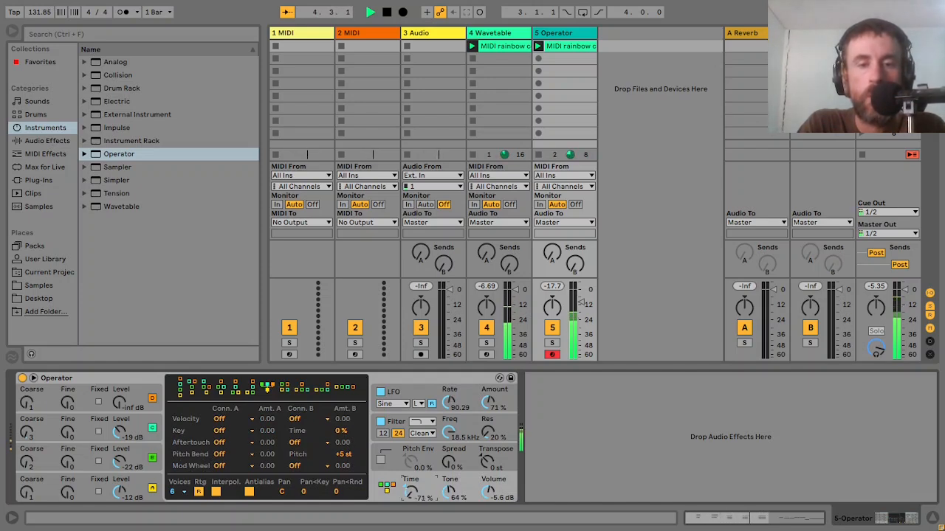
pyautogui.moveTo(411, 494); pyautogui.dragTo(411, 464)
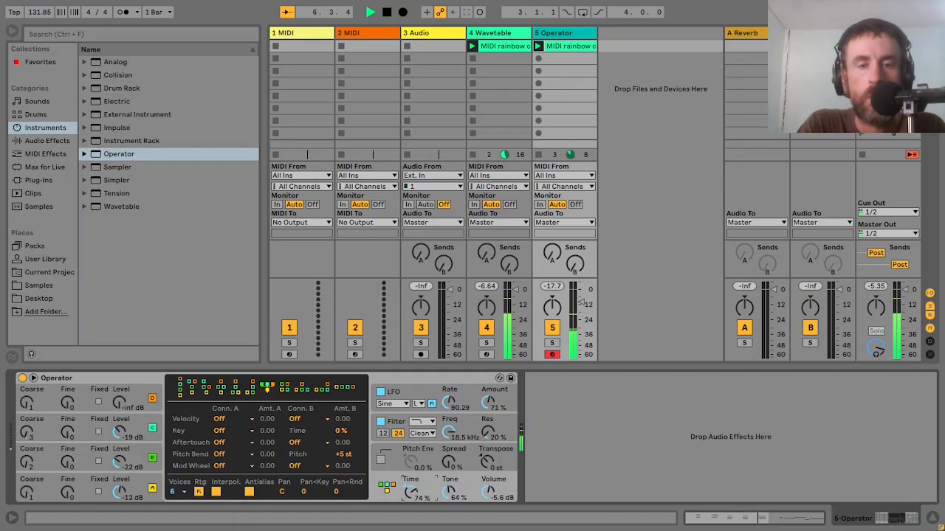
pyautogui.doubleClick(412, 491)
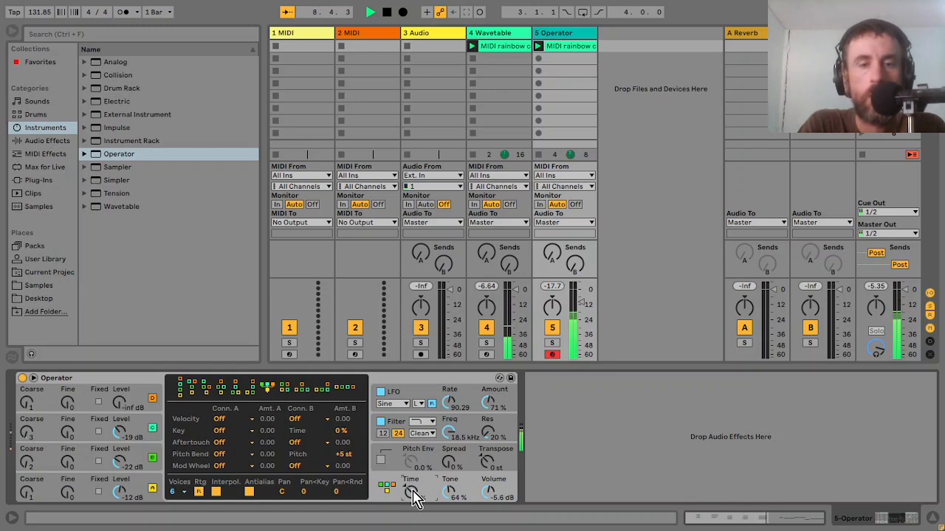
pyautogui.press('space')
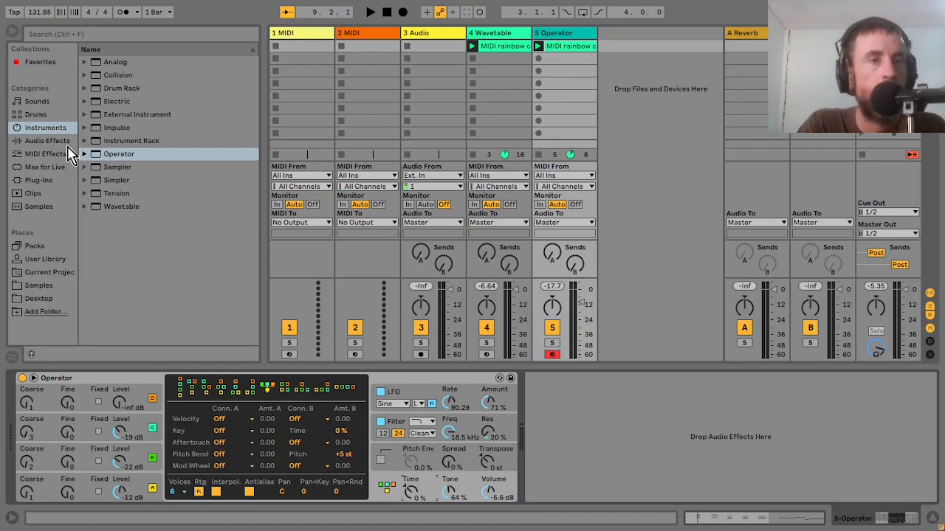
# Step: Add the DimensionExpander_x64 VST plug-in after Operator on track 5 and audition it
pyautogui.click(47, 184)
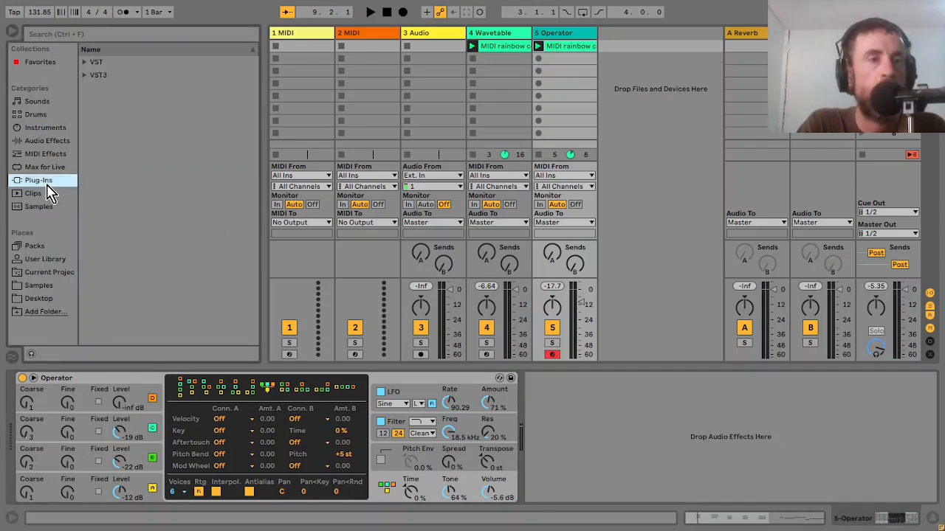
pyautogui.click(87, 63)
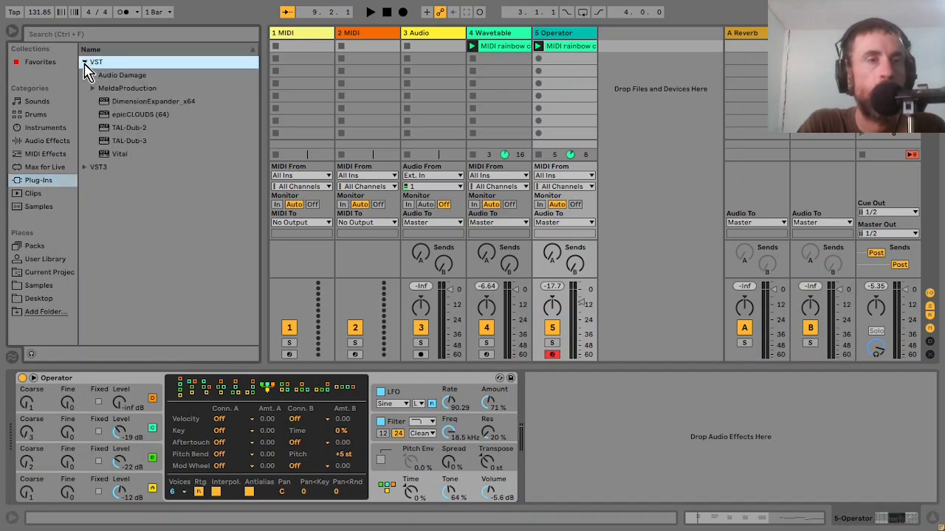
pyautogui.doubleClick(140, 104)
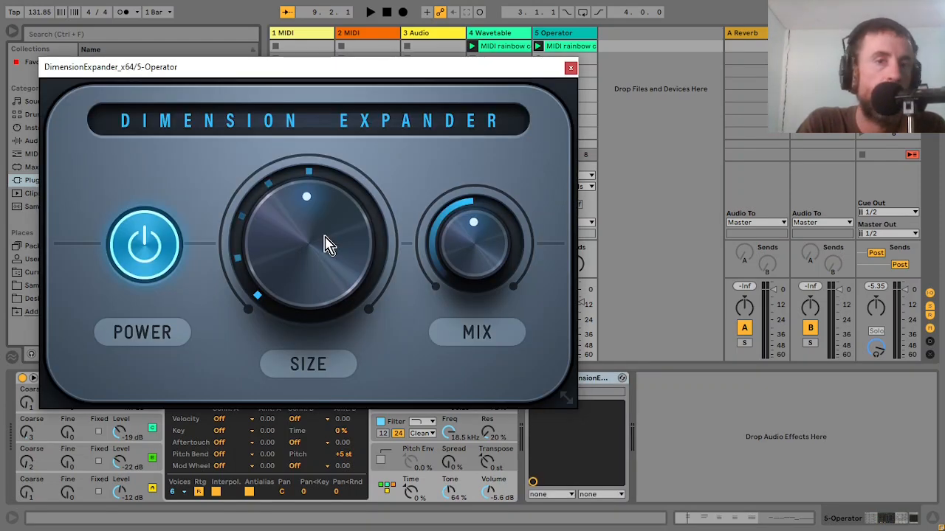
pyautogui.press('space')
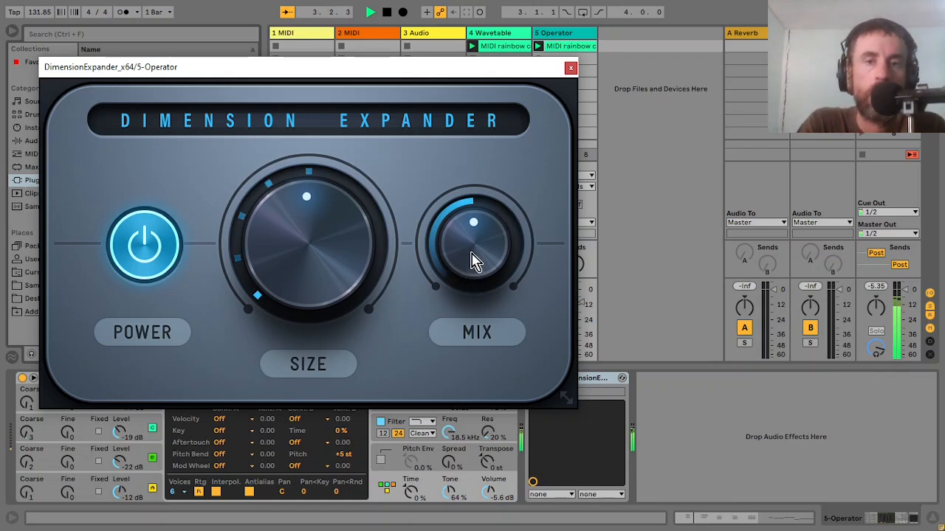
pyautogui.press('space')
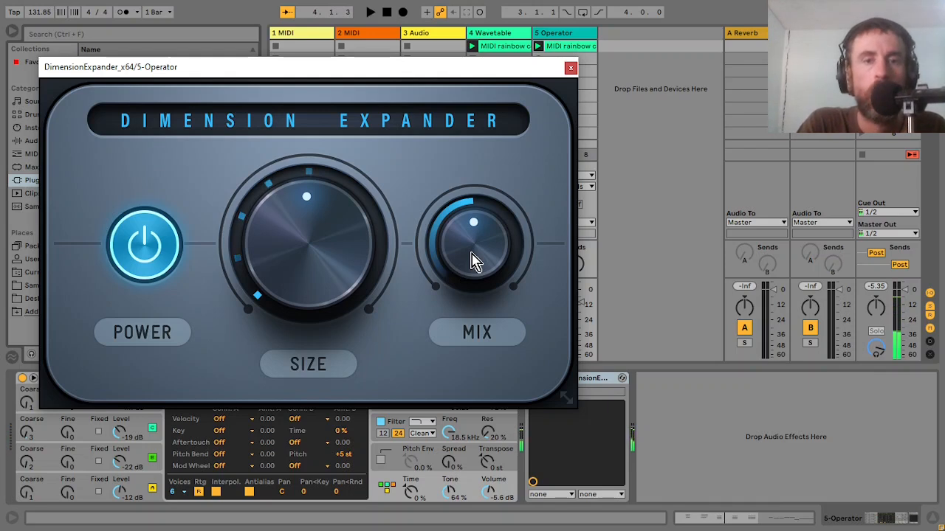
# Step: Raise Dimension Expander's Mix well past halfway and reduce its Size to near minimum, listening during playback, and close its window
pyautogui.moveTo(473, 259); pyautogui.dragTo(460, 187)
pyautogui.moveTo(337, 236); pyautogui.dragTo(355, 318)
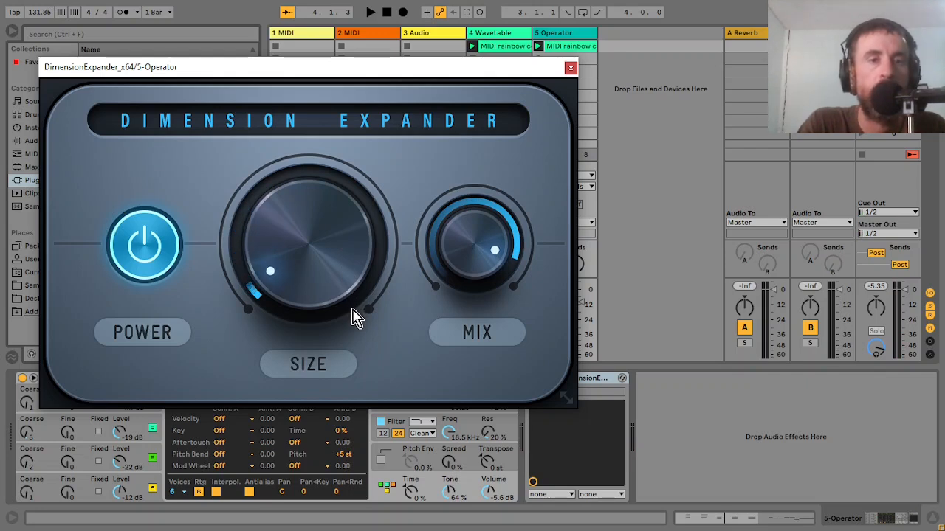
pyautogui.press('space')
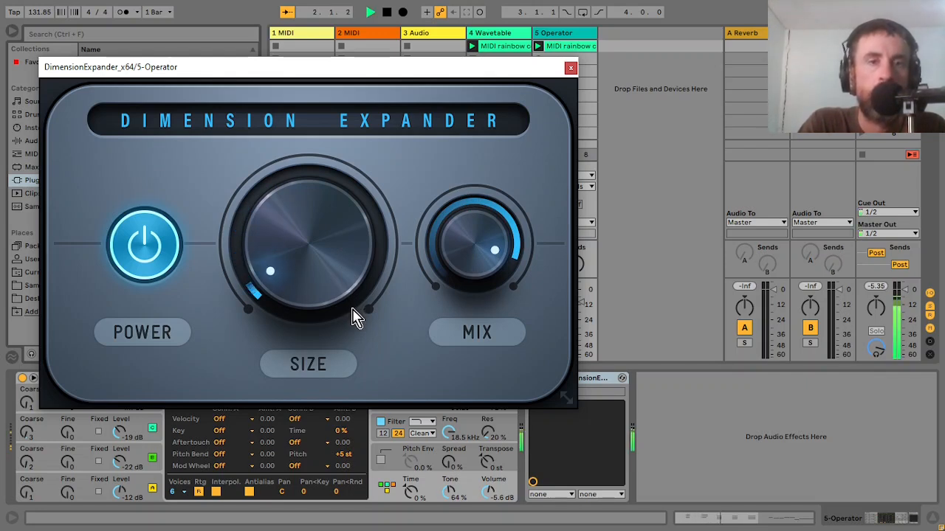
pyautogui.moveTo(327, 274); pyautogui.dragTo(332, 283)
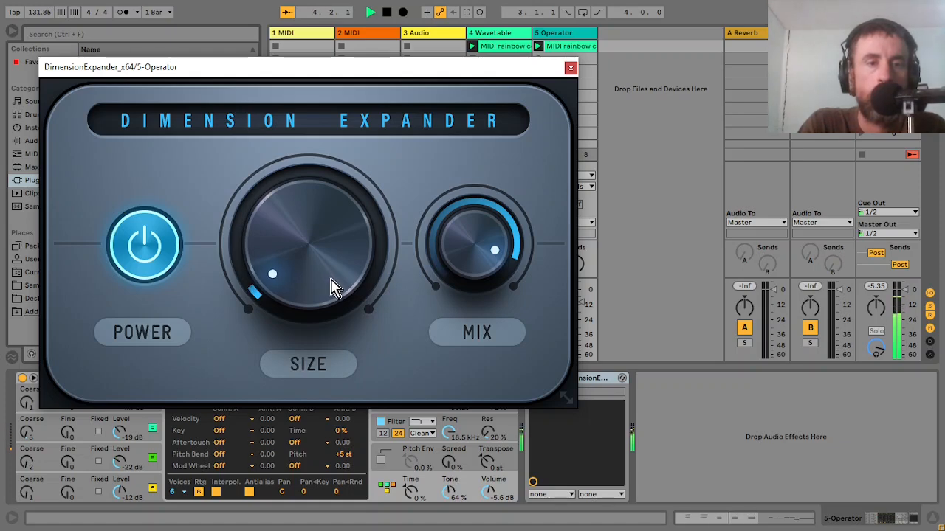
pyautogui.click(570, 68)
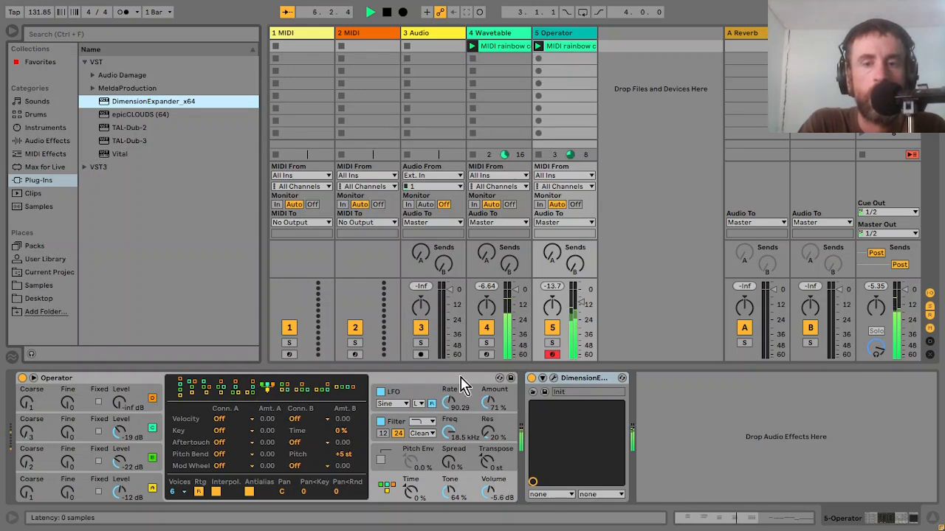
pyautogui.press('space')
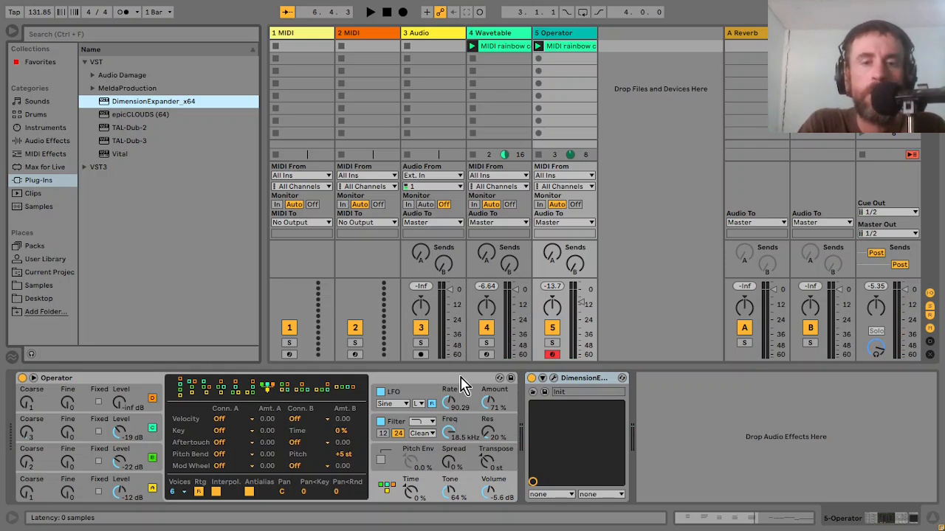
# Step: Add Audio Damage's DubStation_15 VST after Dimension Expander on the Operator track and start playback
pyautogui.click(93, 75)
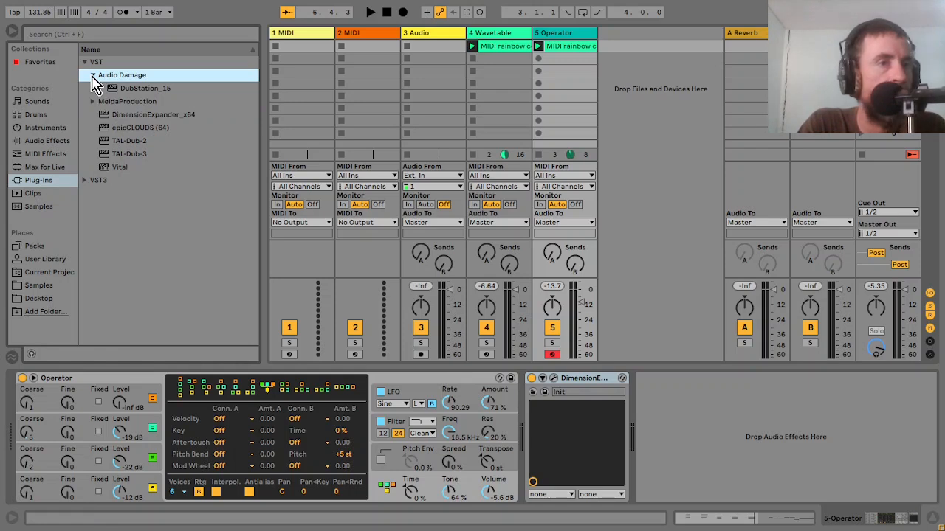
pyautogui.doubleClick(143, 89)
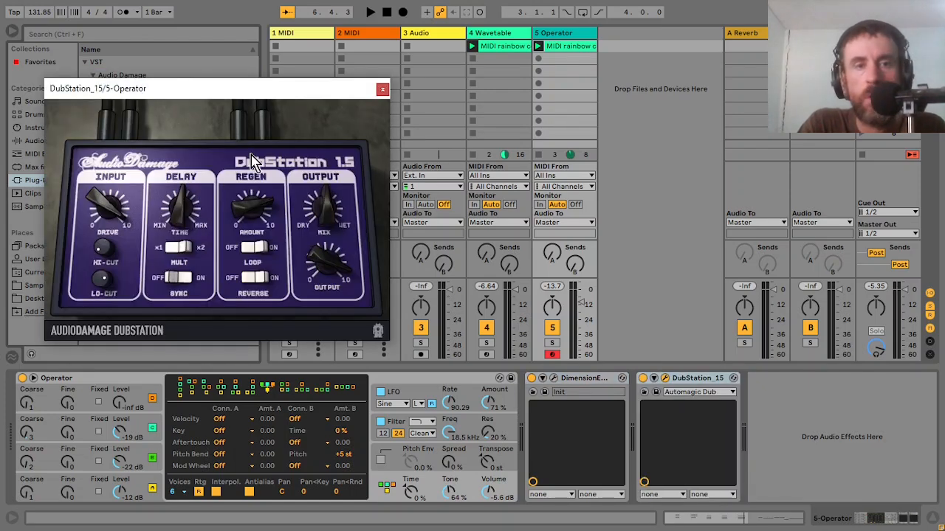
pyautogui.press('space')
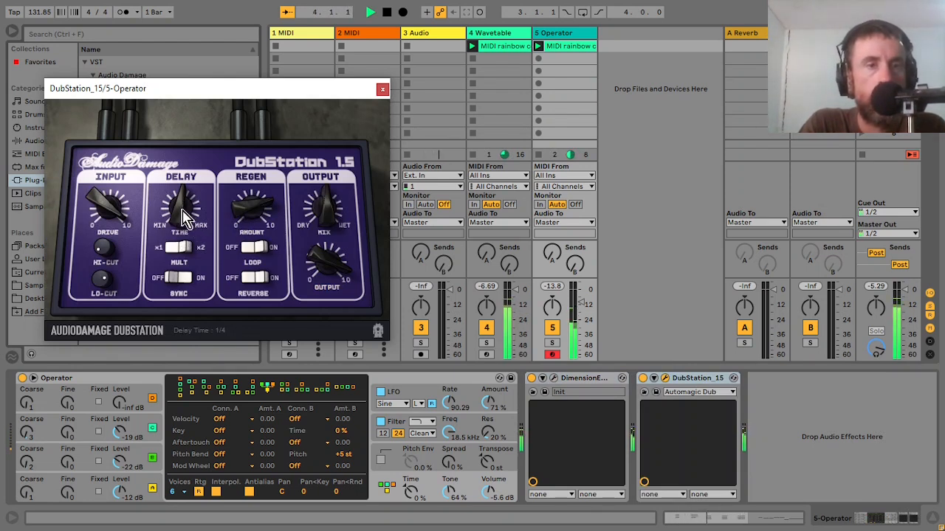
# Step: Set DubStation's delay time to 1/4 T and its low cut to 1500 Hz, and close its window
pyautogui.moveTo(183, 216); pyautogui.dragTo(188, 223)
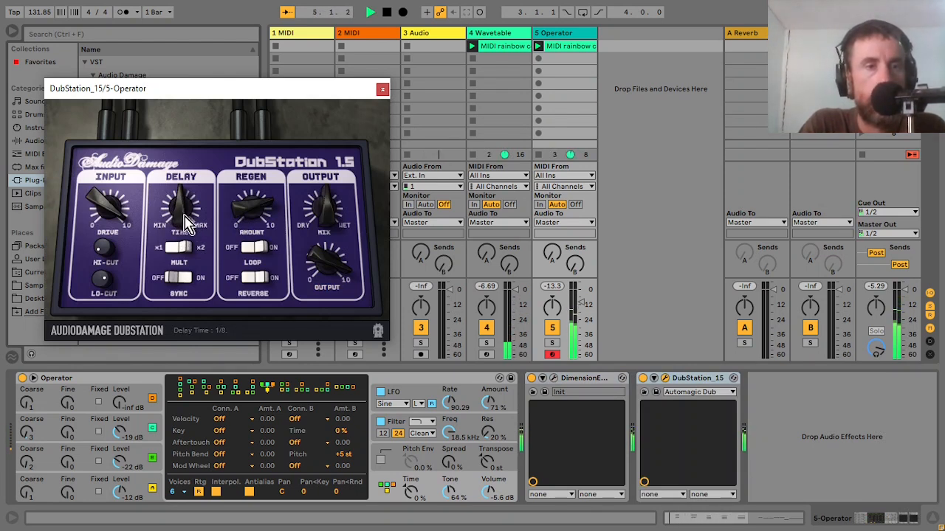
pyautogui.moveTo(104, 286); pyautogui.dragTo(105, 283)
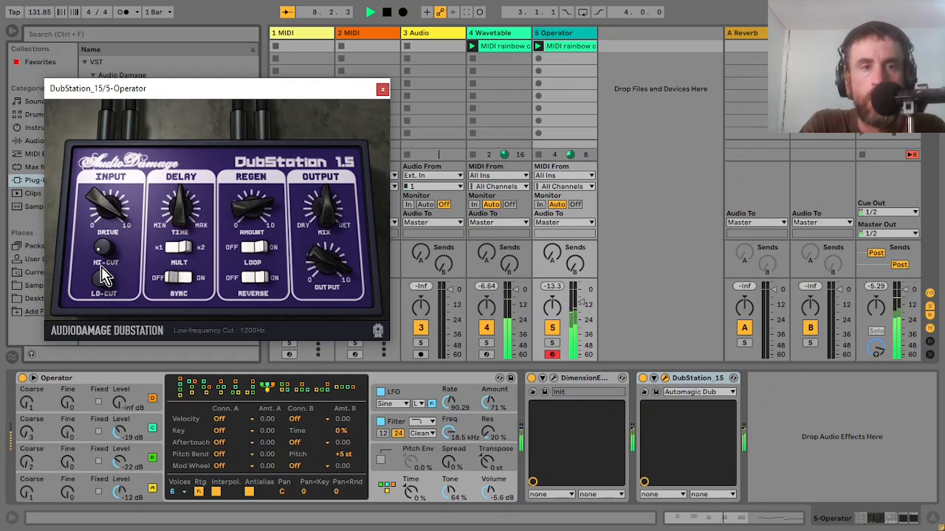
pyautogui.moveTo(188, 220); pyautogui.dragTo(191, 214)
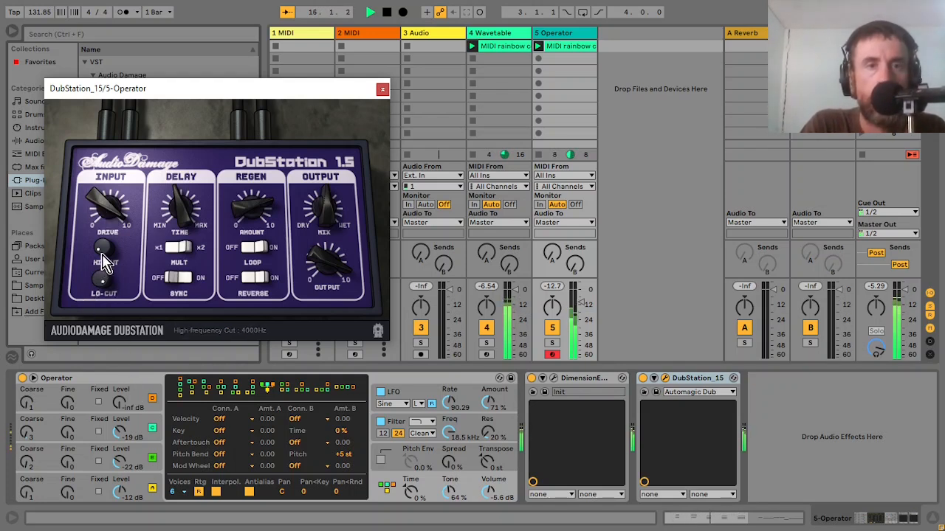
pyautogui.click(383, 88)
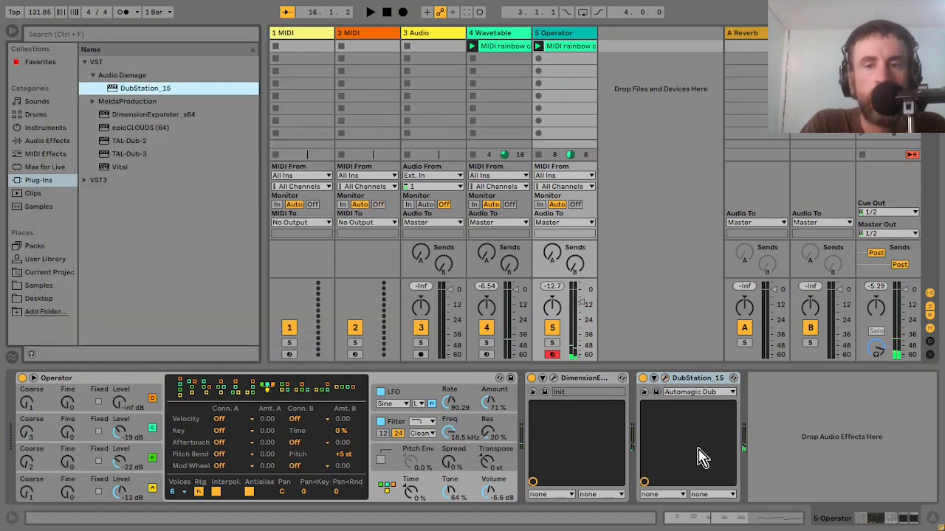
# Step: Unfold DubStation's parameters in the device chain and record Low Cut movements as automation into the Operator clip
pyautogui.click(654, 379)
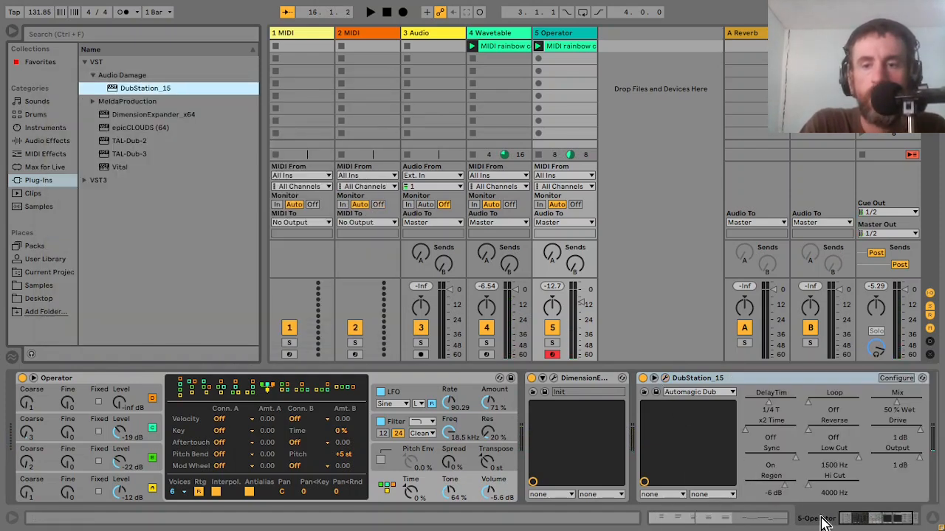
pyautogui.moveTo(870, 522); pyautogui.dragTo(895, 523)
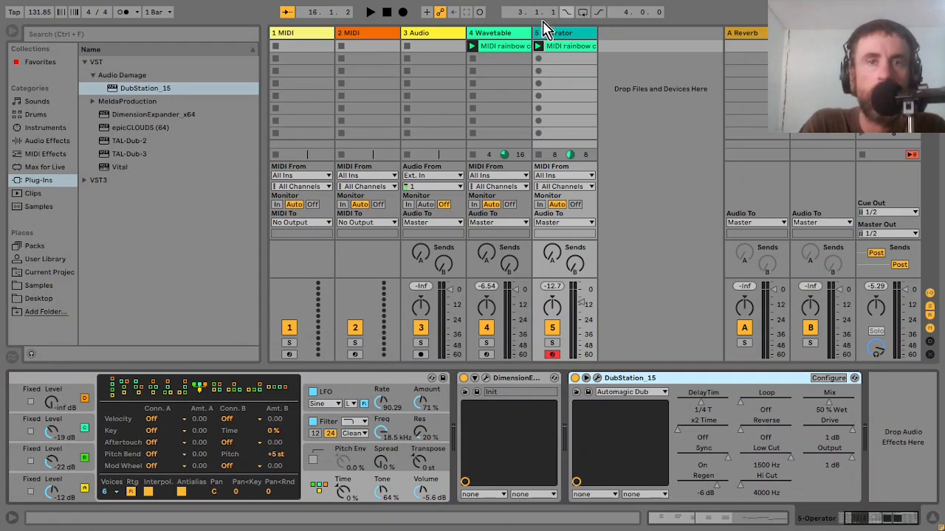
pyautogui.click(480, 13)
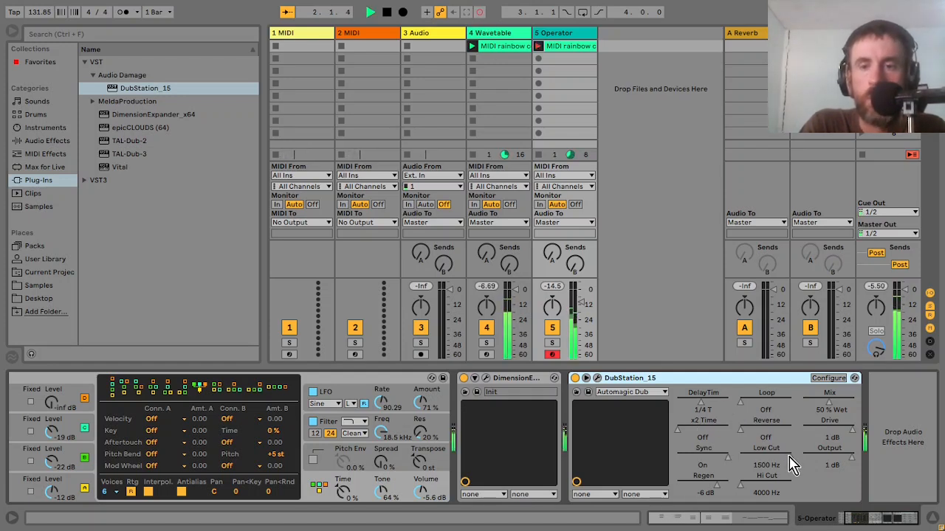
pyautogui.moveTo(792, 463); pyautogui.dragTo(792, 496)
pyautogui.moveTo(791, 458)
pyautogui.mouseDown()
pyautogui.moveTo(752, 458)
pyautogui.moveTo(790, 458)
pyautogui.mouseUp()
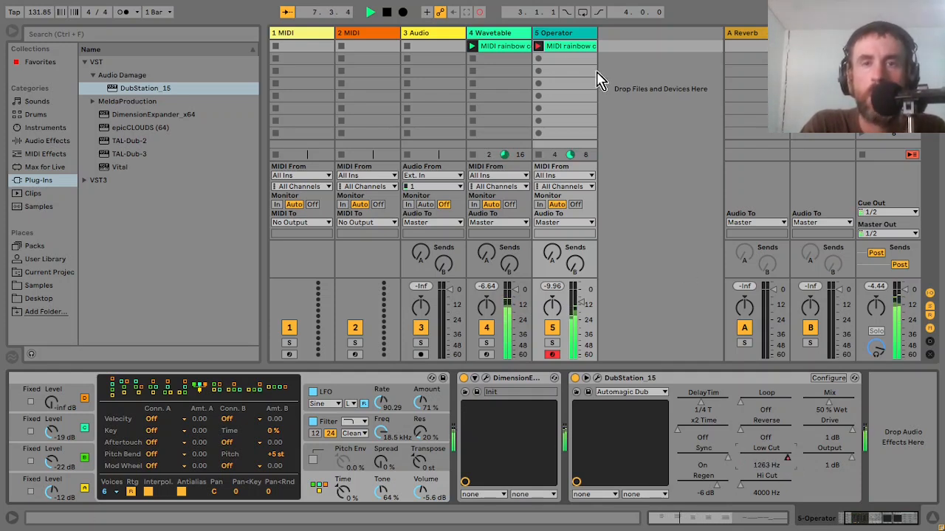
pyautogui.press('space')
# Step: Open the Operator clip's DubStation Low Cut envelope and listen to the recorded automation
pyautogui.doubleClick(565, 47)
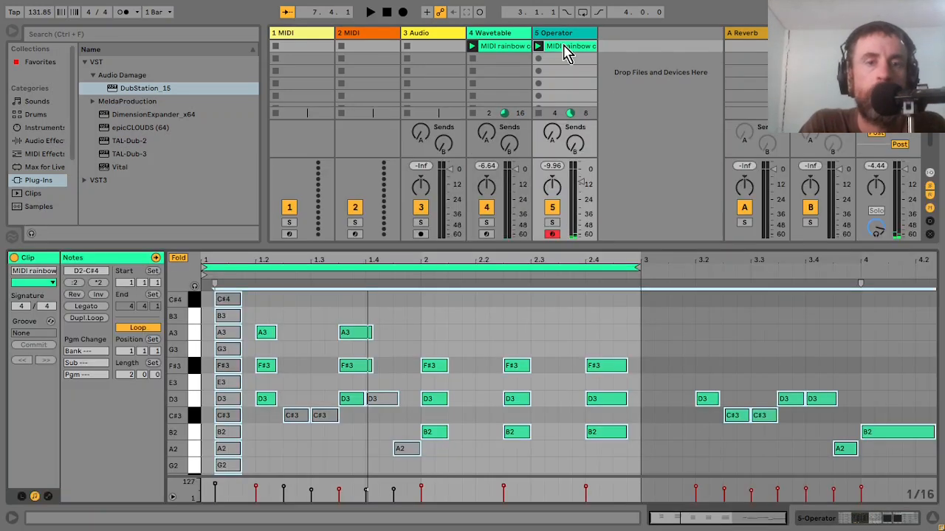
pyautogui.click(48, 497)
pyautogui.click(339, 432)
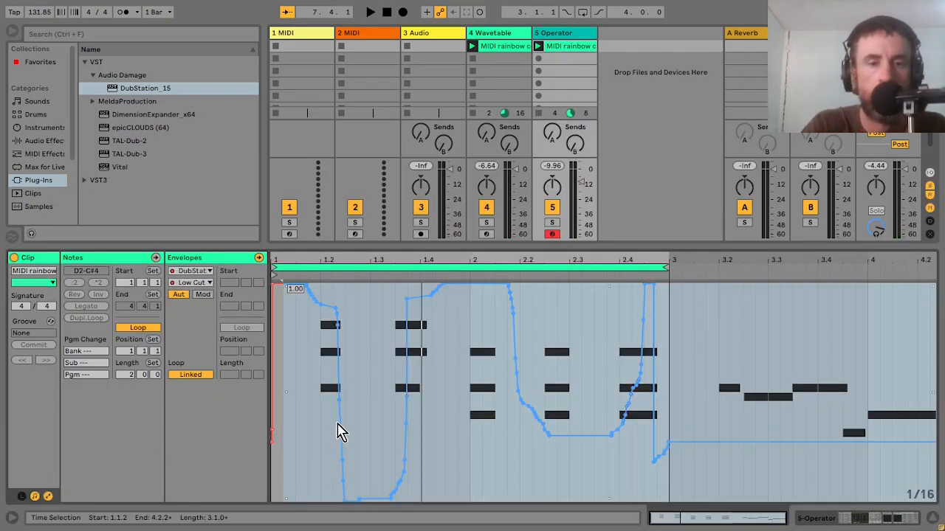
pyautogui.press('space')
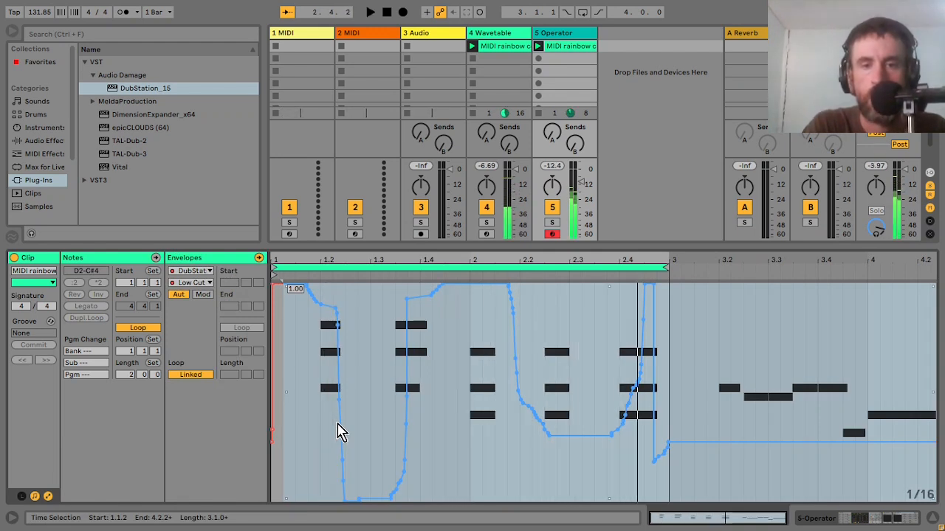
# Step: Draw the Low Cut envelope at 1.00 over the dip in bar 1 and from about beat 2.4 past the loop end
pyautogui.press('b')
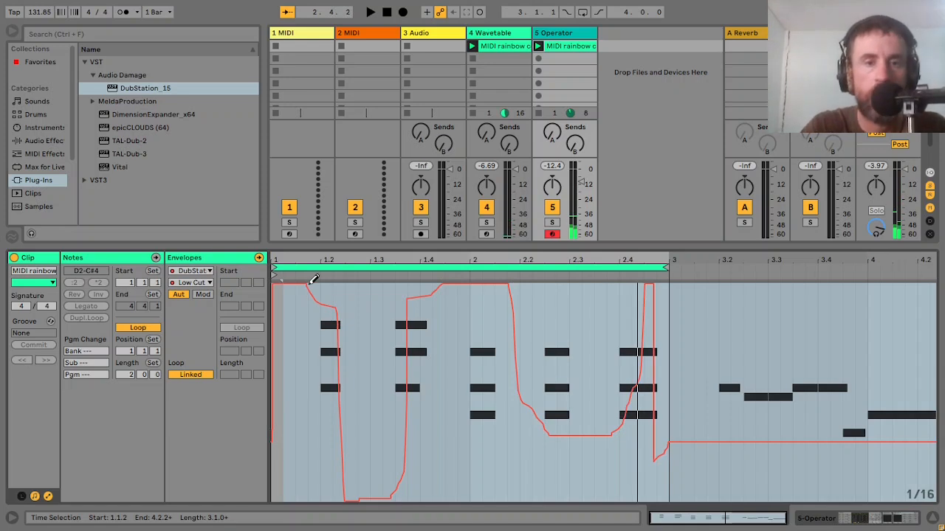
pyautogui.moveTo(312, 278)
pyautogui.mouseDown()
pyautogui.moveTo(449, 257)
pyautogui.moveTo(454, 279)
pyautogui.mouseUp()
pyautogui.press('space')
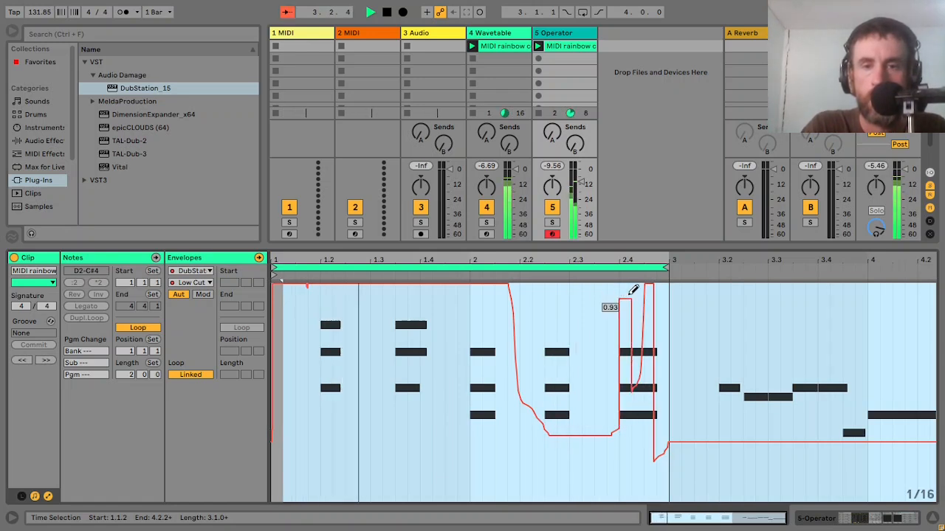
pyautogui.moveTo(624, 286)
pyautogui.mouseDown()
pyautogui.moveTo(676, 282)
pyautogui.moveTo(623, 287)
pyautogui.mouseUp()
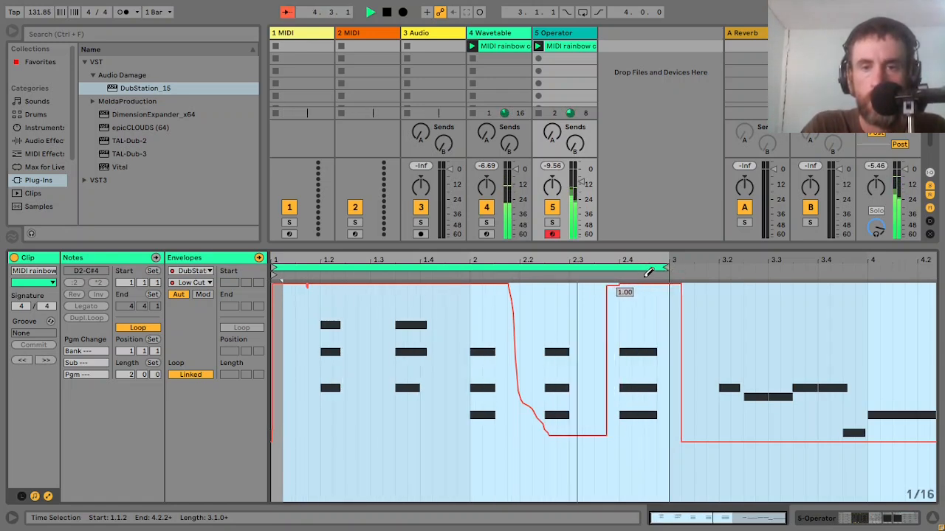
# Step: Move the Low Cut breakpoint just before beat 2.4 onto the start of that beat's chord, and re-enable Draw Mode
pyautogui.press('b')
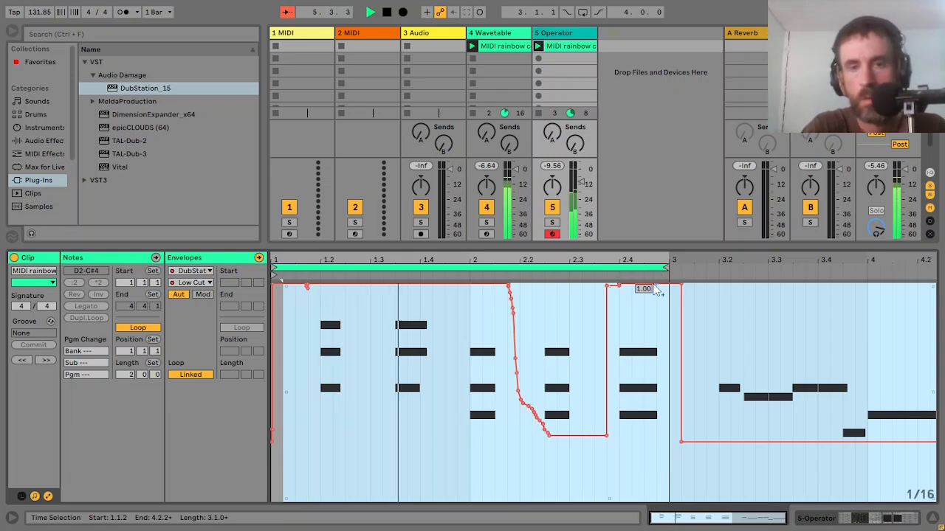
pyautogui.moveTo(607, 288); pyautogui.dragTo(618, 288)
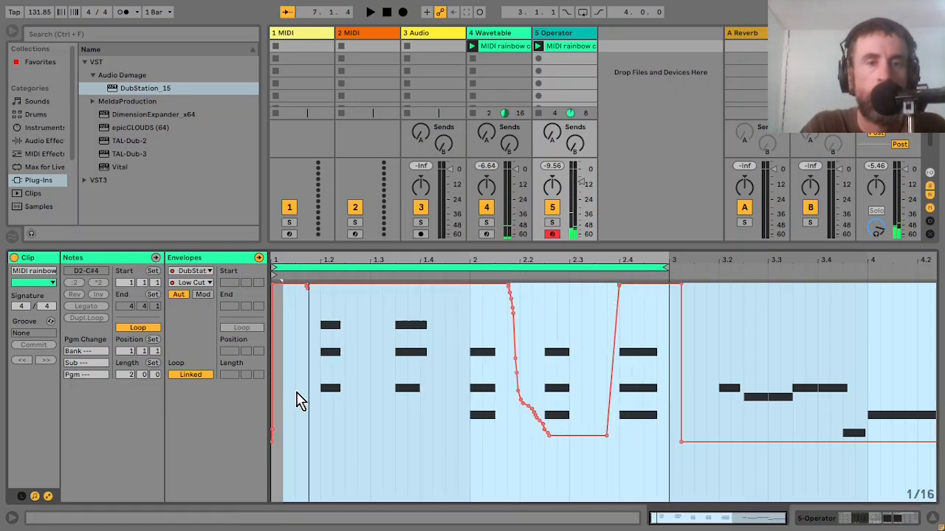
pyautogui.press('b')
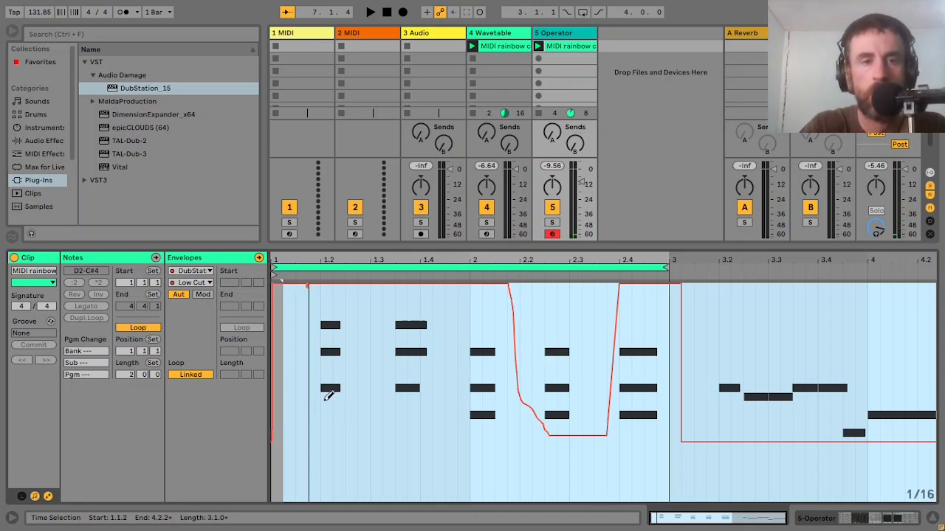
# Step: Raise the start of the Low Cut envelope to maximum, then unlink the envelope and shorten its own loop to a length of 1.3.0
pyautogui.click(277, 293)
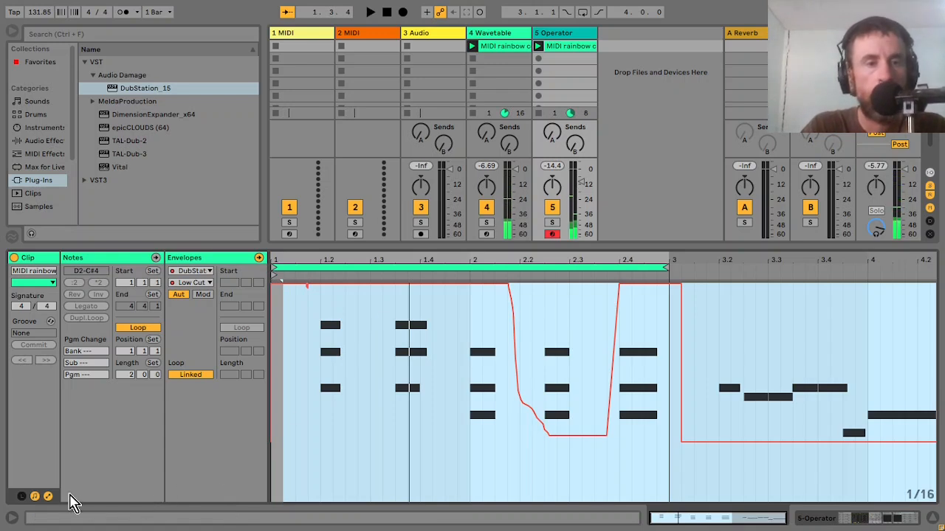
pyautogui.click(190, 375)
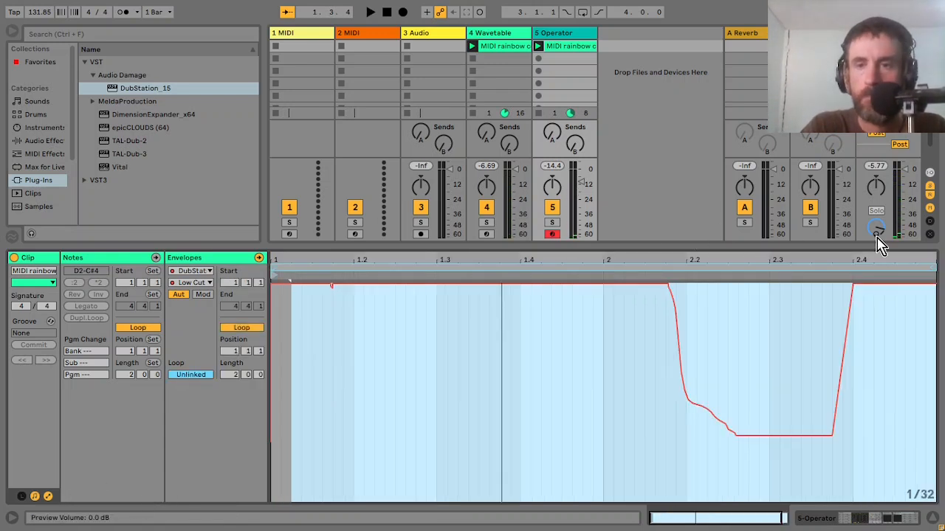
pyautogui.moveTo(931, 268); pyautogui.dragTo(858, 276)
pyautogui.press('space')
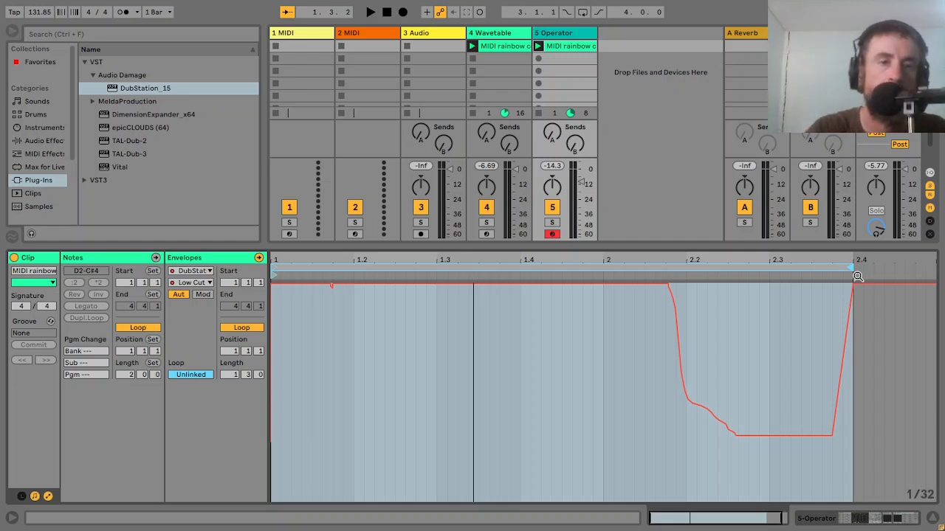
pyautogui.press('space')
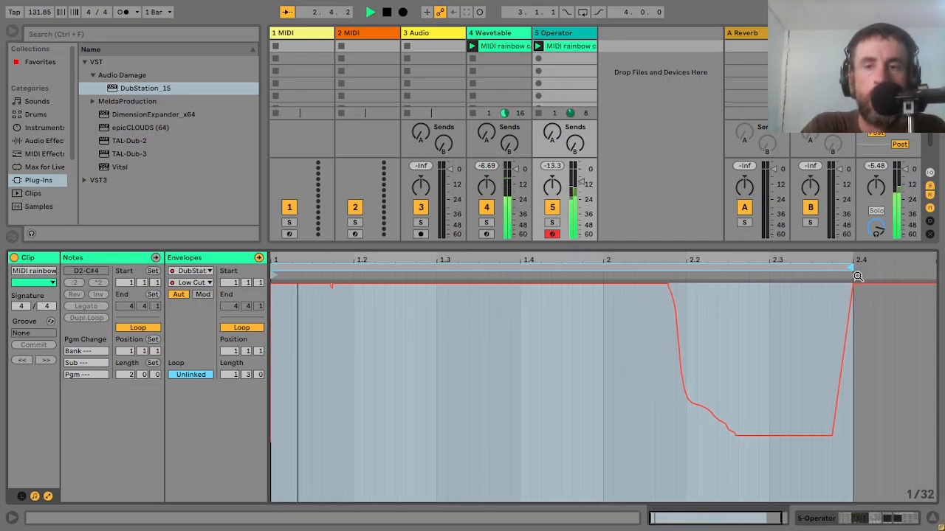
pyautogui.hscroll(1, 858, 276)
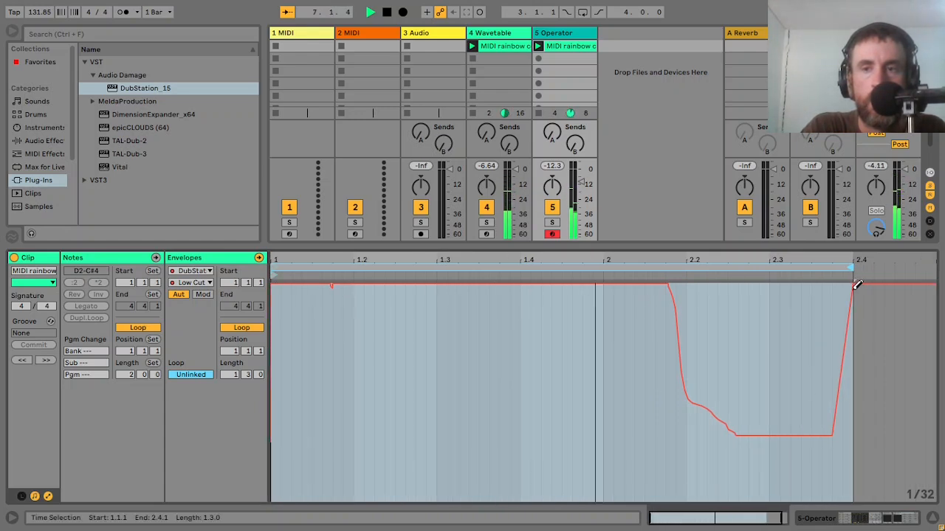
# Step: Add the Reverb preset Large Hall from the Hall presets to the end of the Operator track's device chain
pyautogui.click(561, 35)
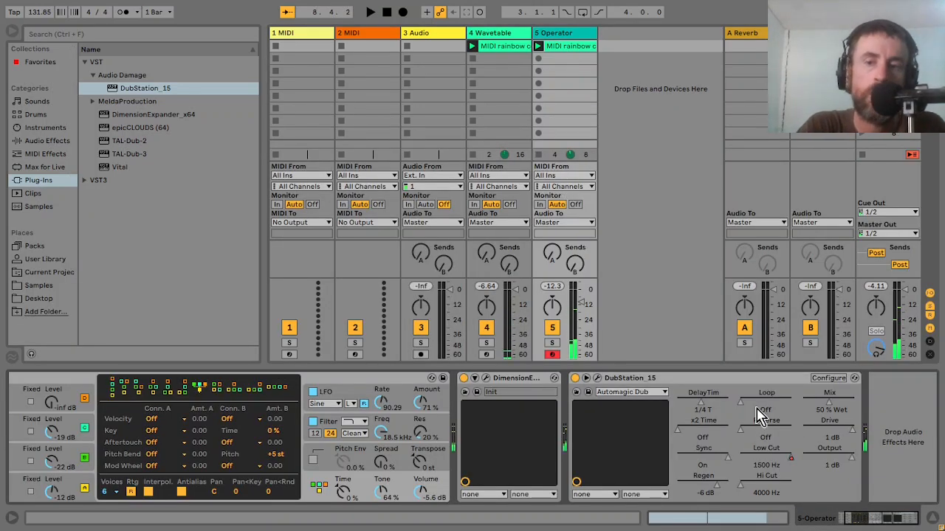
pyautogui.moveTo(878, 523); pyautogui.dragTo(871, 524)
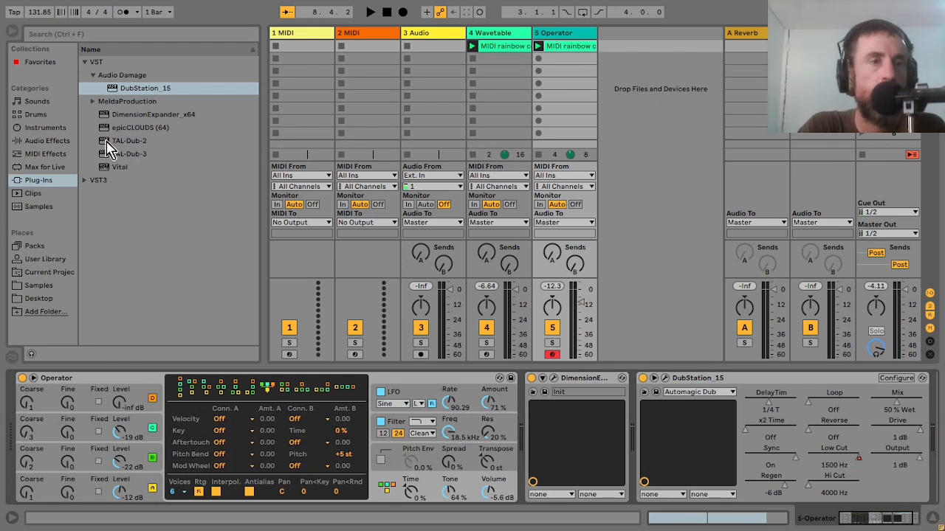
pyautogui.click(65, 143)
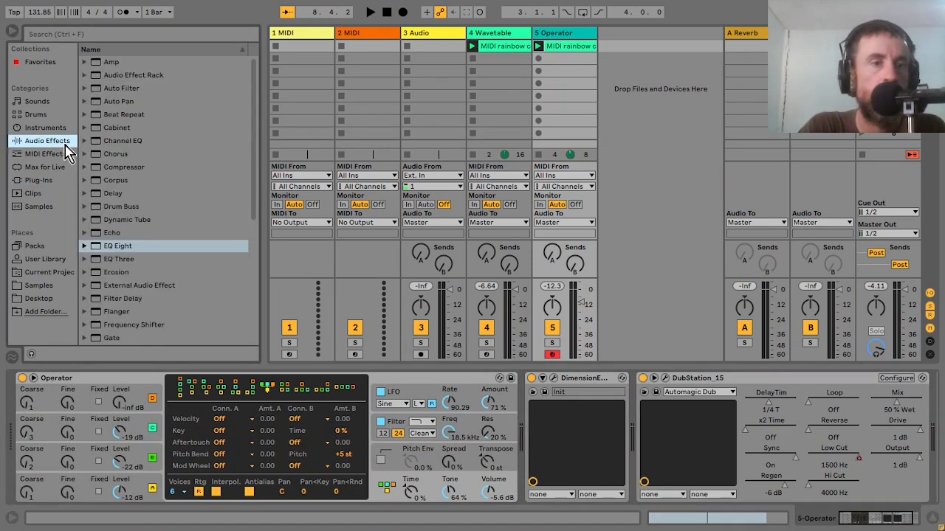
pyautogui.moveTo(254, 177); pyautogui.dragTo(261, 283)
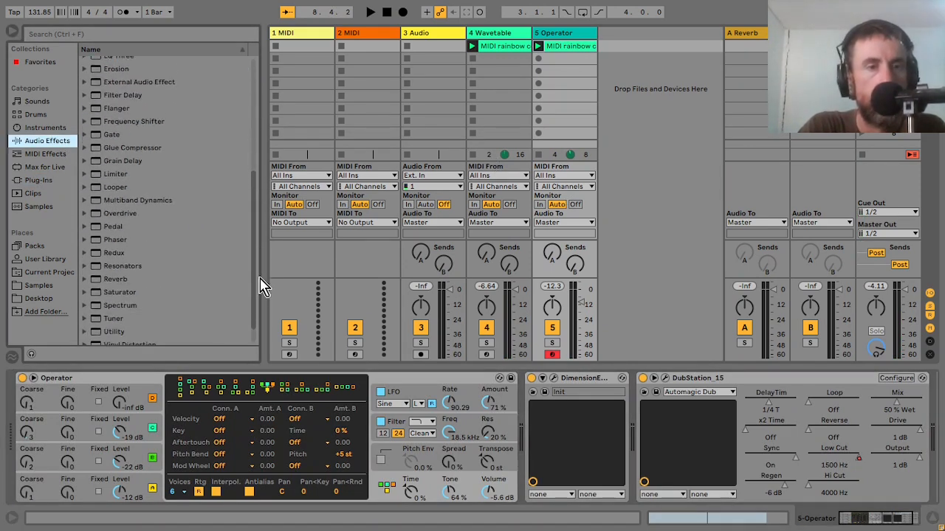
pyautogui.click(87, 265)
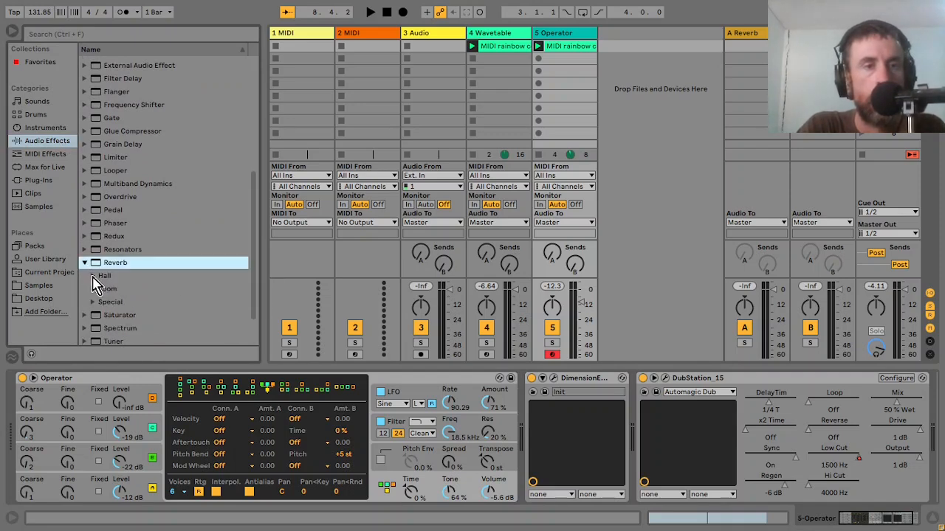
pyautogui.click(93, 275)
pyautogui.moveTo(252, 190); pyautogui.dragTo(257, 236)
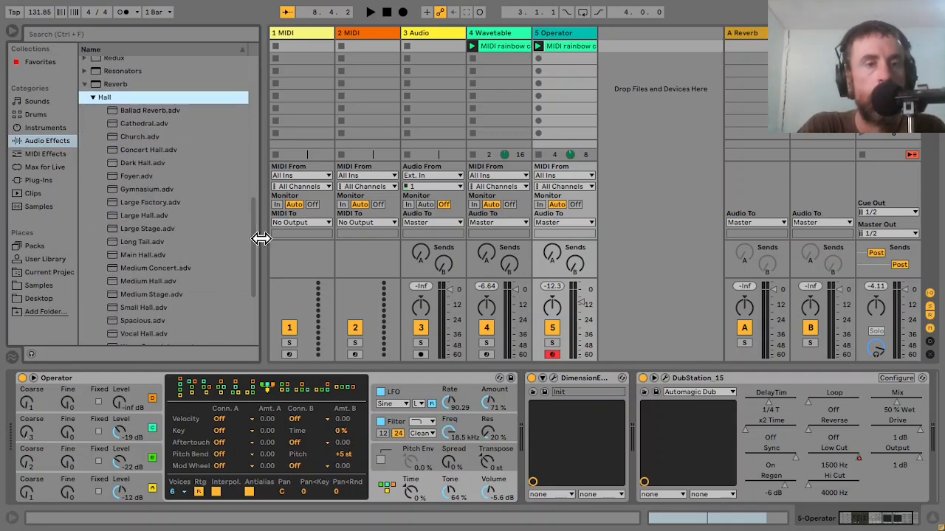
pyautogui.doubleClick(144, 216)
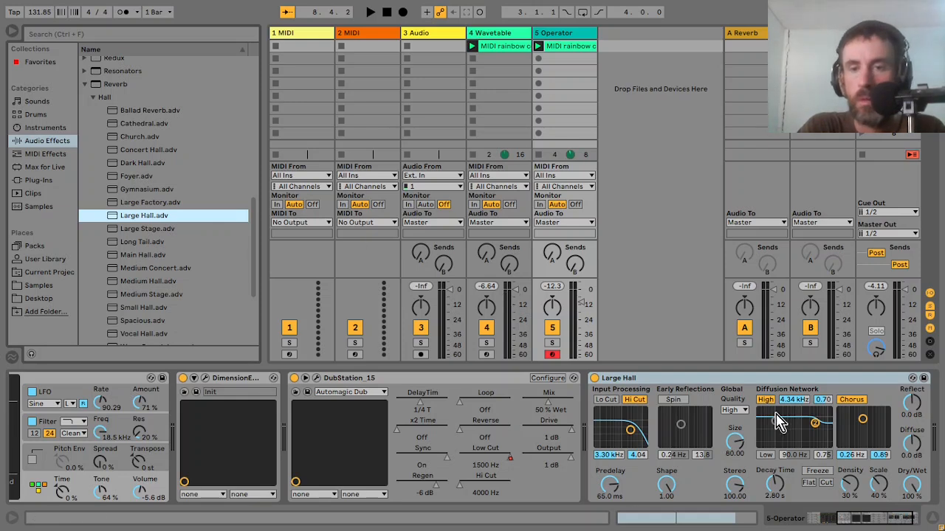
# Step: Turn off the reverb's input Hi Cut and diffusion High filters, set Dry/Wet to 25%, and listen to the result
pyautogui.click(635, 400)
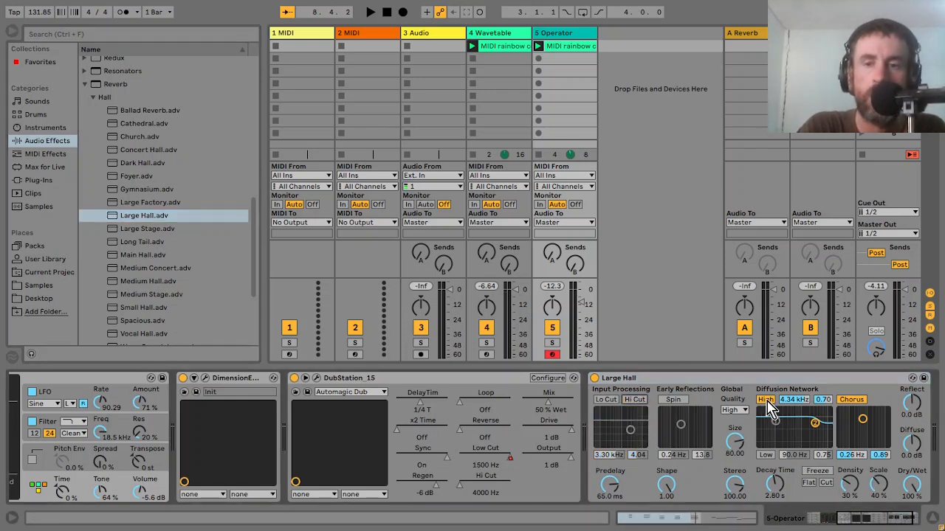
pyautogui.moveTo(918, 500)
pyautogui.mouseDown()
pyautogui.moveTo(918, 524)
pyautogui.moveTo(917, 483)
pyautogui.moveTo(914, 493)
pyautogui.mouseUp()
pyautogui.press('space')
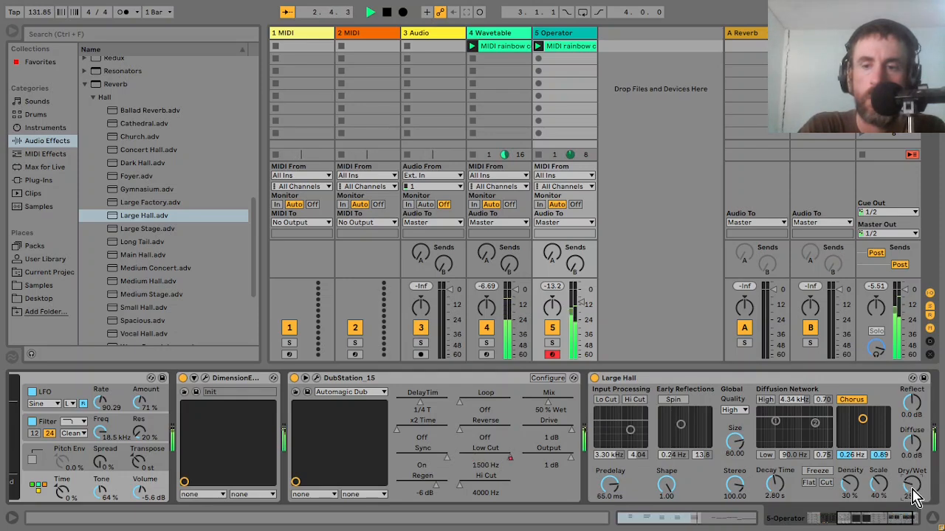
pyautogui.press('space')
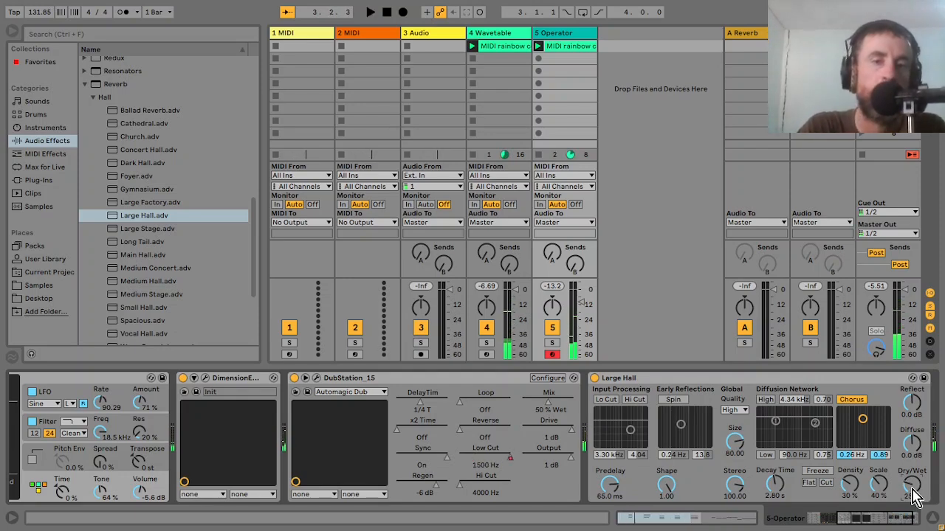
# Step: Set Operator's Transpose to -12 st while the clips play
pyautogui.moveTo(915, 523); pyautogui.dragTo(857, 523)
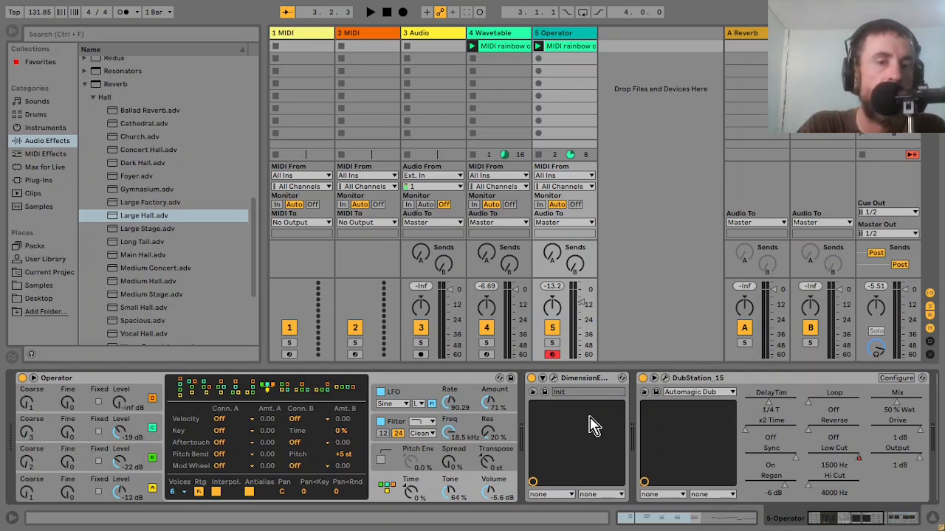
pyautogui.press('space')
pyautogui.moveTo(487, 462); pyautogui.dragTo(488, 490)
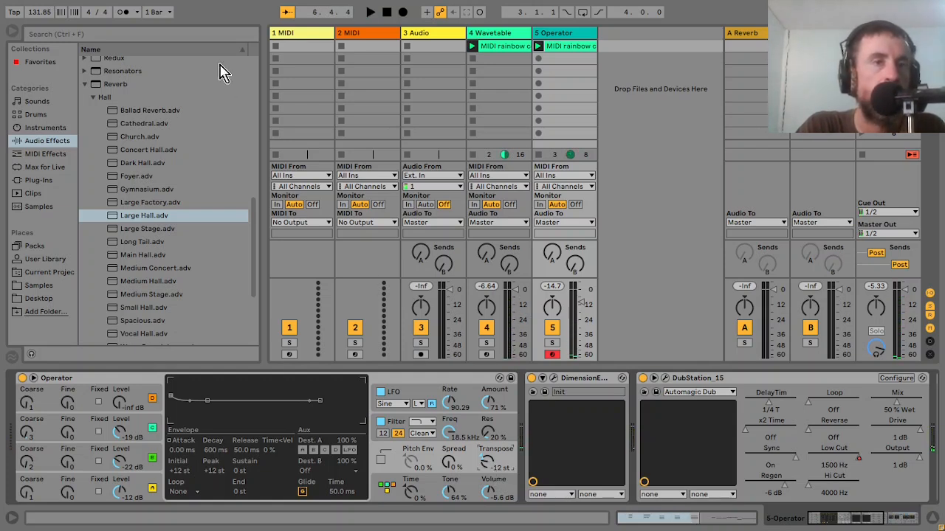
# Step: Add an EQ Eight after the Large Hall reverb on the Operator track and start playback
pyautogui.click(84, 85)
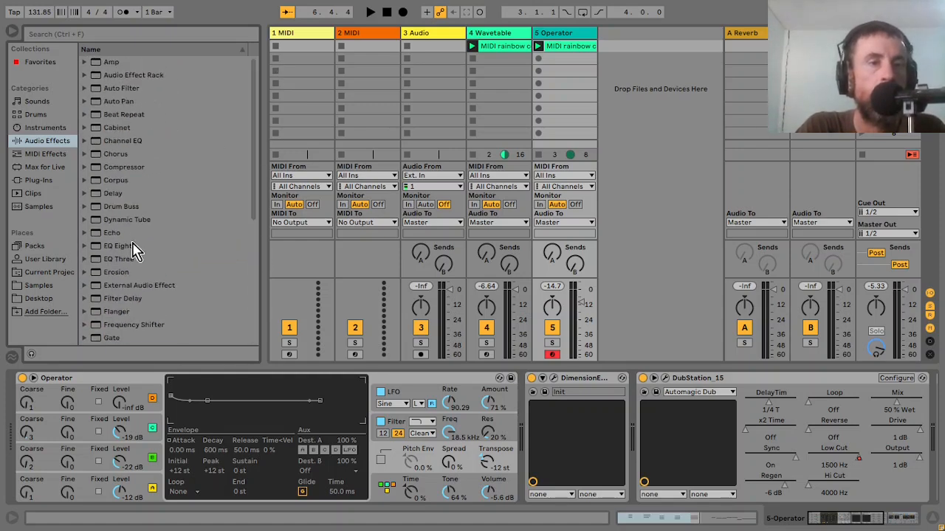
pyautogui.moveTo(130, 248); pyautogui.dragTo(578, 482)
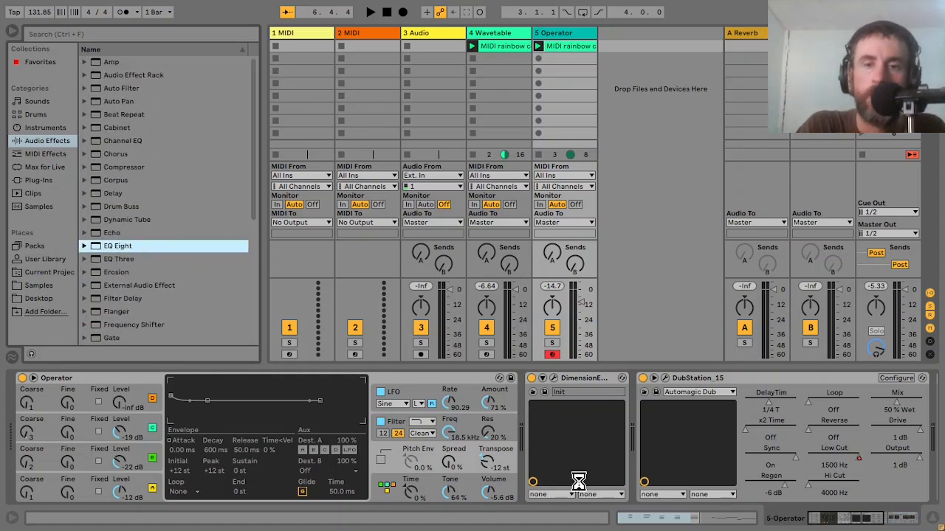
pyautogui.press('space')
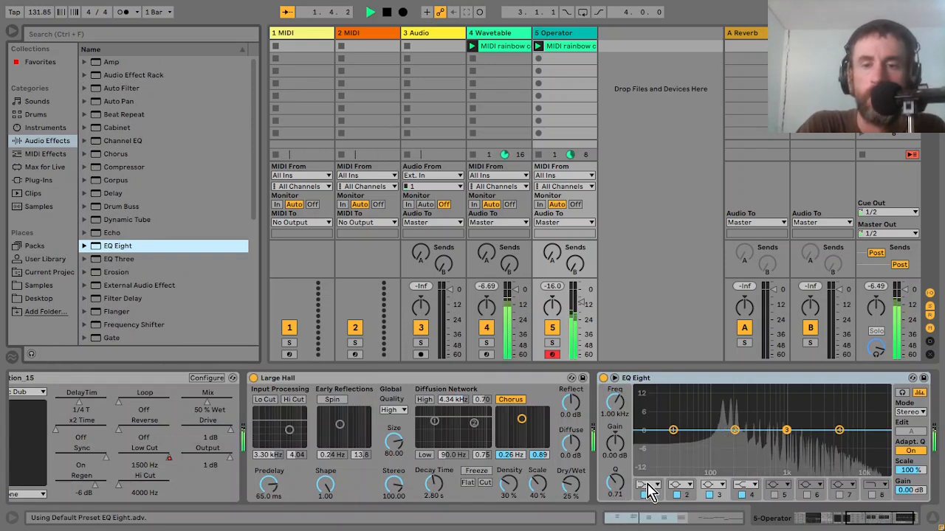
# Step: Change EQ Eight's band 1 to a low-cut filter and set its frequency to 212 Hz
pyautogui.click(648, 487)
pyautogui.click(646, 415)
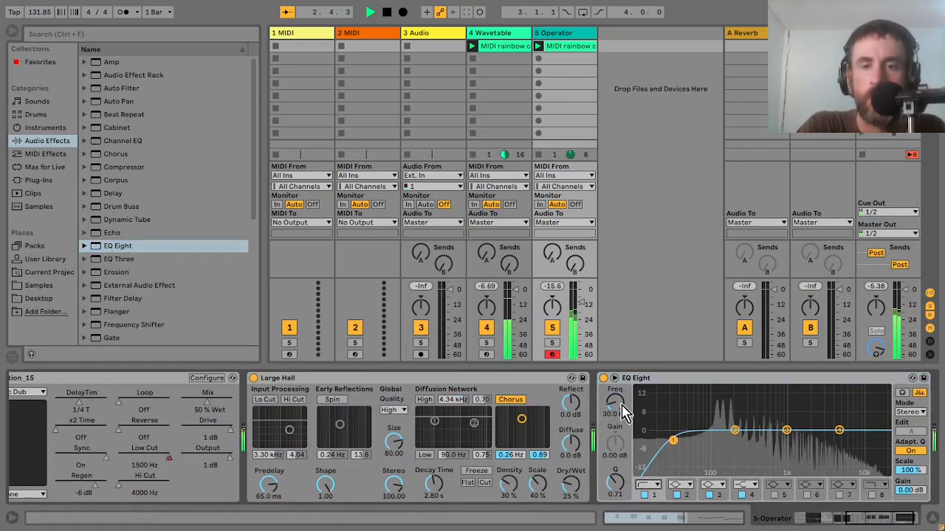
pyautogui.moveTo(623, 413); pyautogui.dragTo(623, 383)
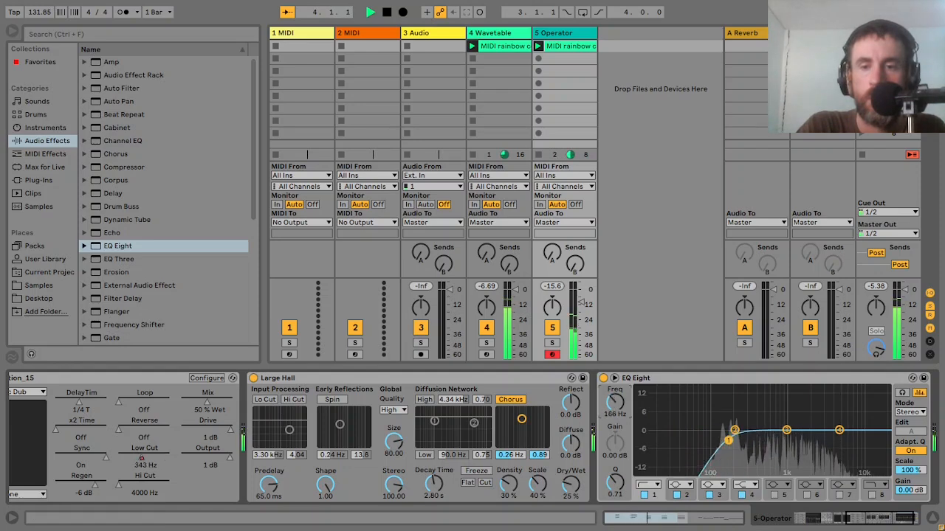
pyautogui.moveTo(728, 440); pyautogui.dragTo(737, 463)
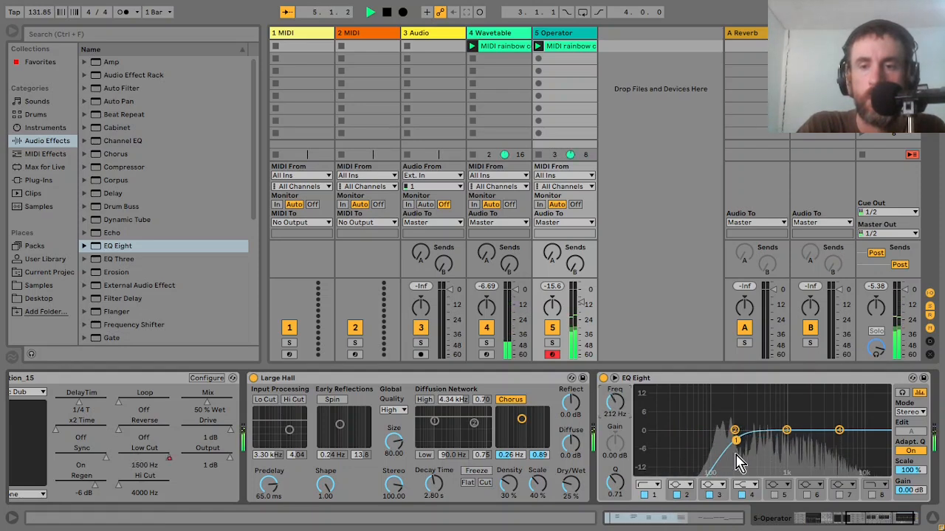
# Step: Set Operator's oscillator A envelope to a -7.2 dB sustain, 0.99 ms attack and about 487 ms release during playback
pyautogui.moveTo(869, 518); pyautogui.dragTo(771, 519)
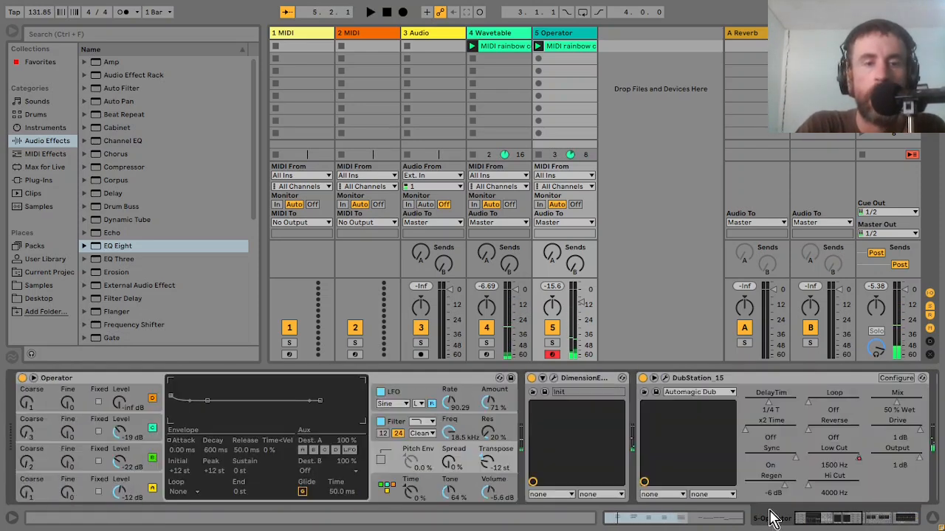
pyautogui.click(132, 487)
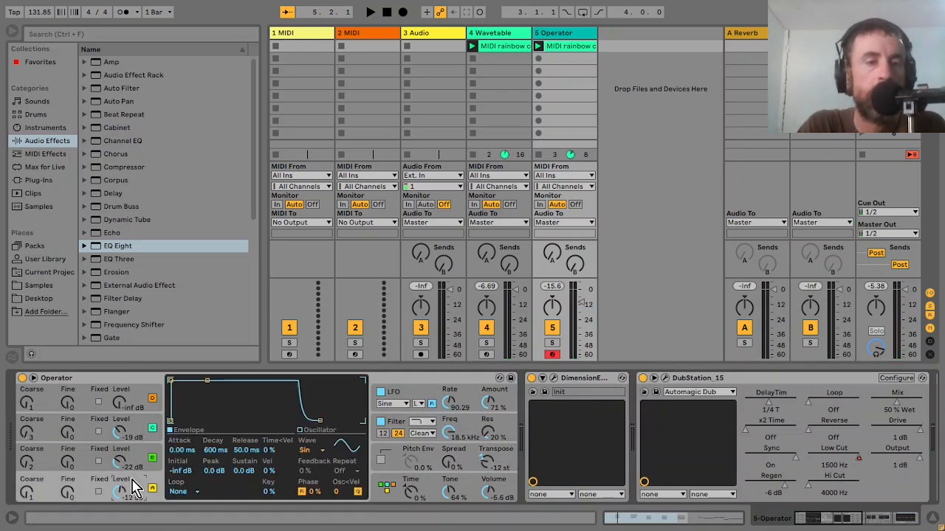
pyautogui.press('space')
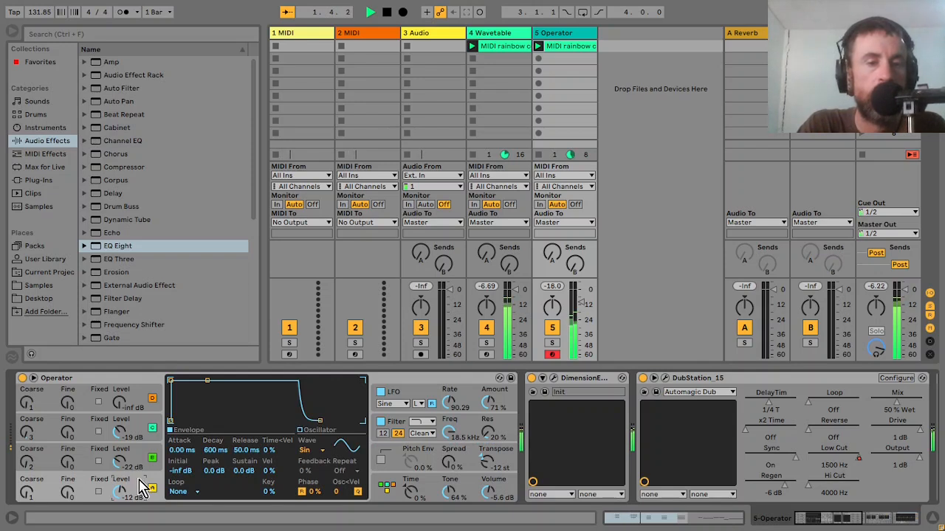
pyautogui.moveTo(244, 471)
pyautogui.mouseDown()
pyautogui.moveTo(244, 495)
pyautogui.moveTo(244, 483)
pyautogui.mouseUp()
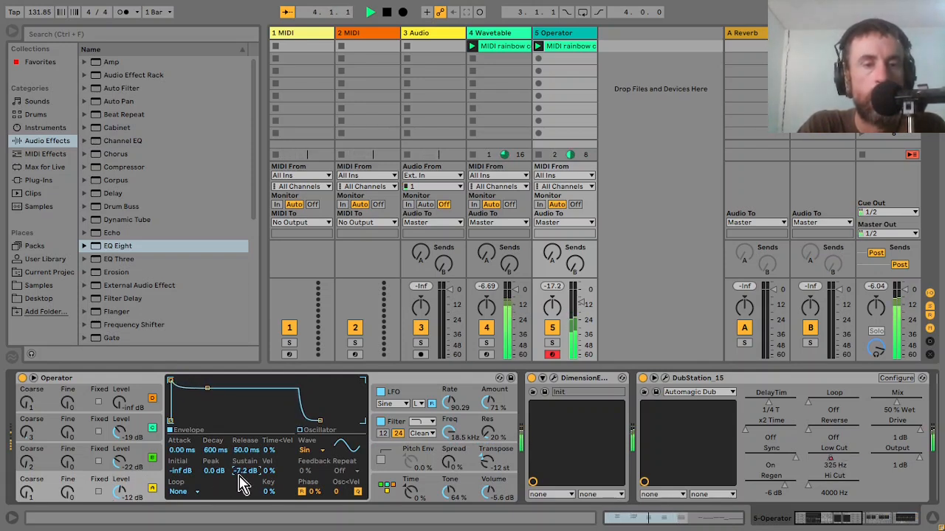
pyautogui.moveTo(182, 452); pyautogui.dragTo(244, 461)
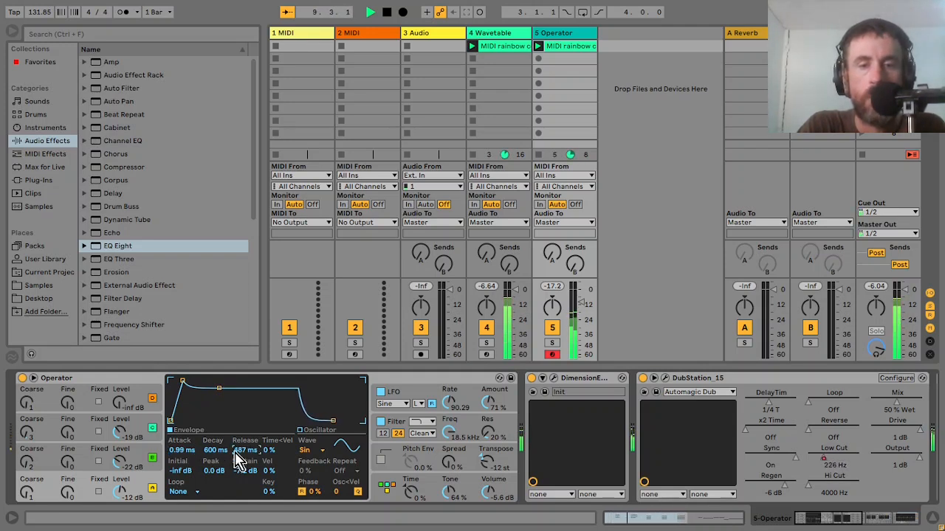
# Step: Try Operator's global Time at 30% and Tone at 60%, and test the LFO Amount during playback
pyautogui.moveTo(412, 496); pyautogui.dragTo(411, 487)
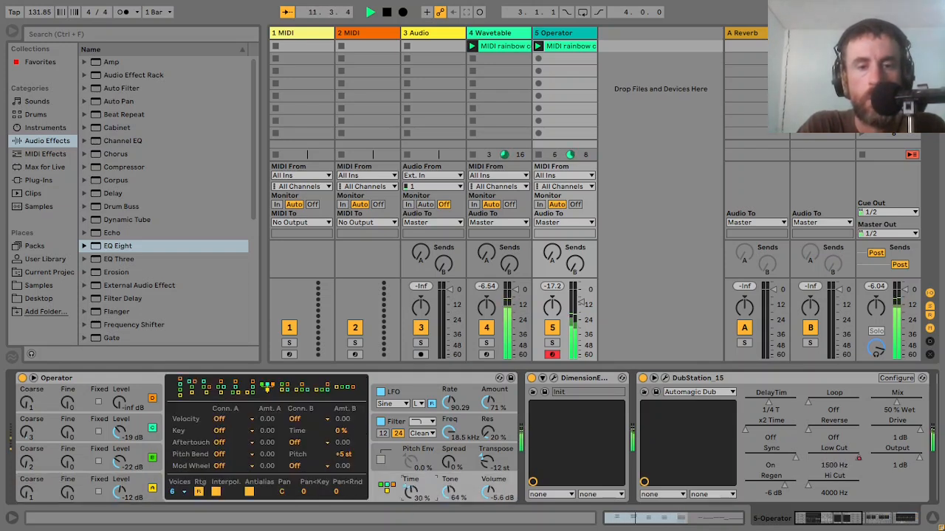
pyautogui.doubleClick(410, 494)
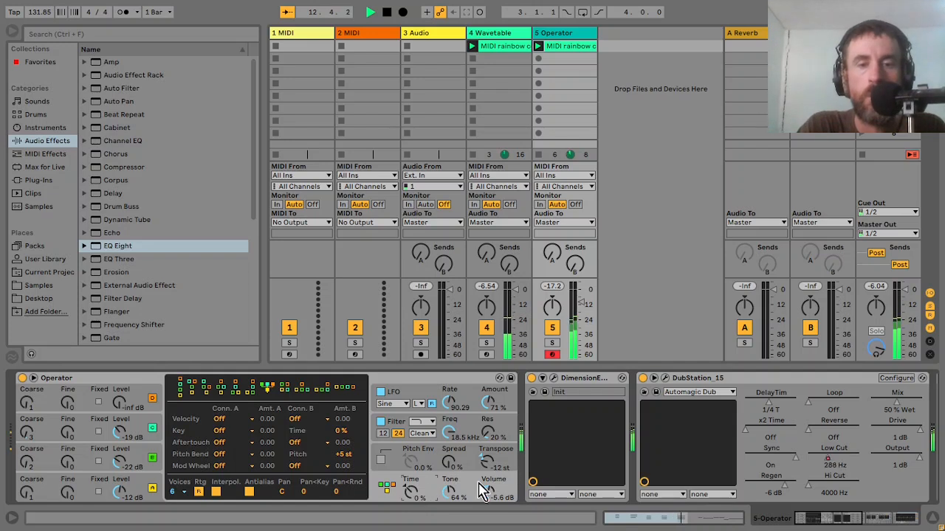
pyautogui.moveTo(445, 495); pyautogui.dragTo(446, 507)
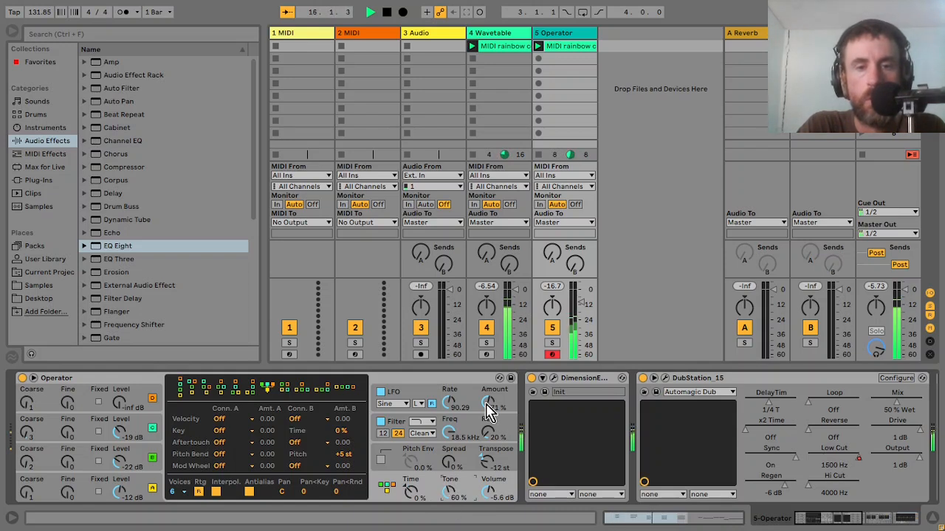
pyautogui.moveTo(487, 403); pyautogui.dragTo(487, 402)
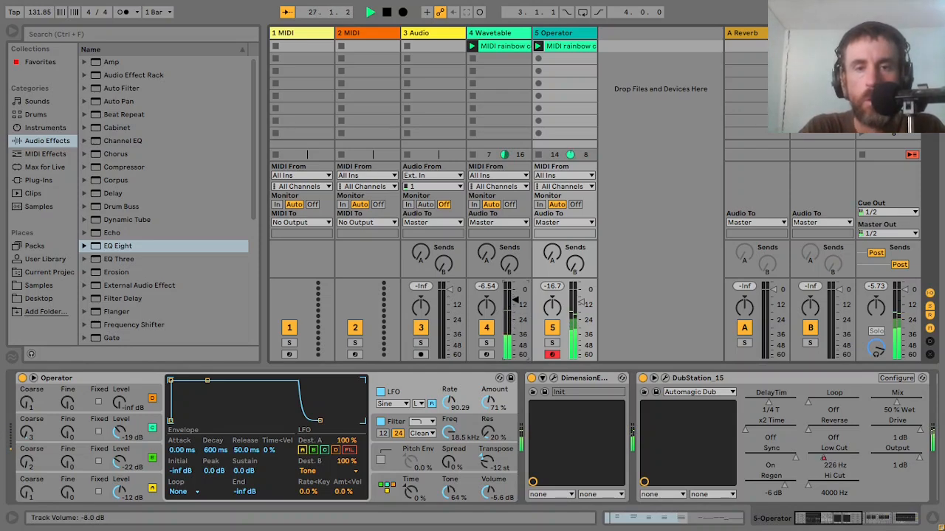
# Step: Raise the Wavetable track's volume to -2.6 dB, raise the Operator track's volume, and show the Operator track's devices again
pyautogui.moveTo(819, 523); pyautogui.dragTo(882, 519)
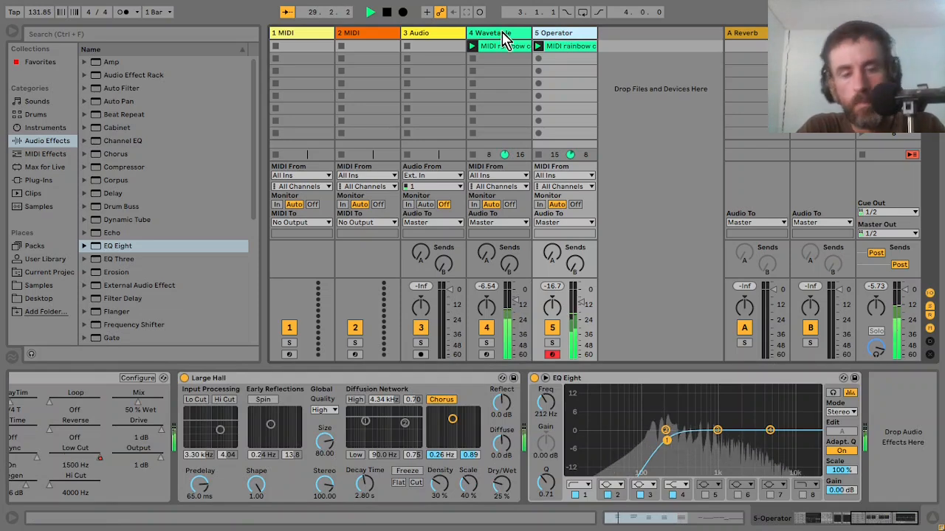
pyautogui.click(502, 34)
pyautogui.moveTo(521, 309); pyautogui.dragTo(521, 305)
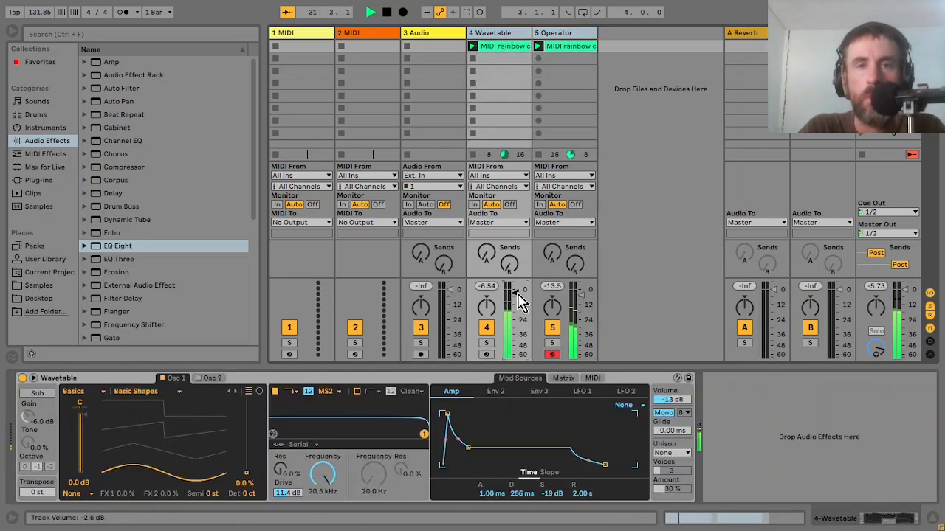
pyautogui.click(584, 34)
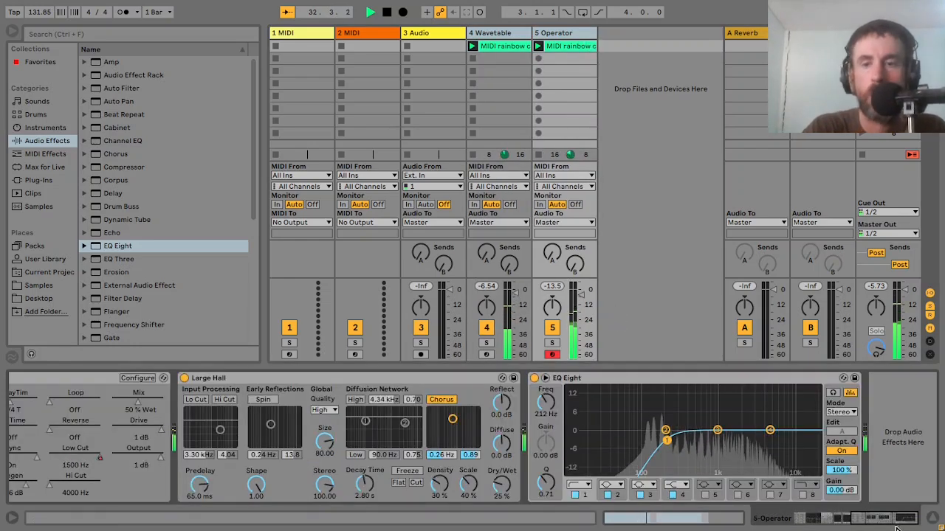
# Step: Set Operator's filter frequency to 4.53 kHz and its resonance to 57% during playback
pyautogui.moveTo(881, 518); pyautogui.dragTo(791, 519)
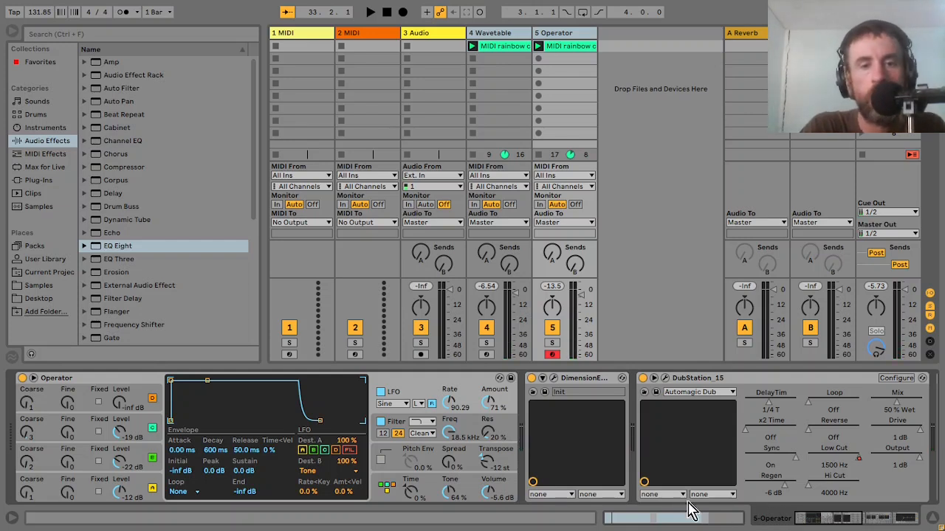
pyautogui.click(464, 434)
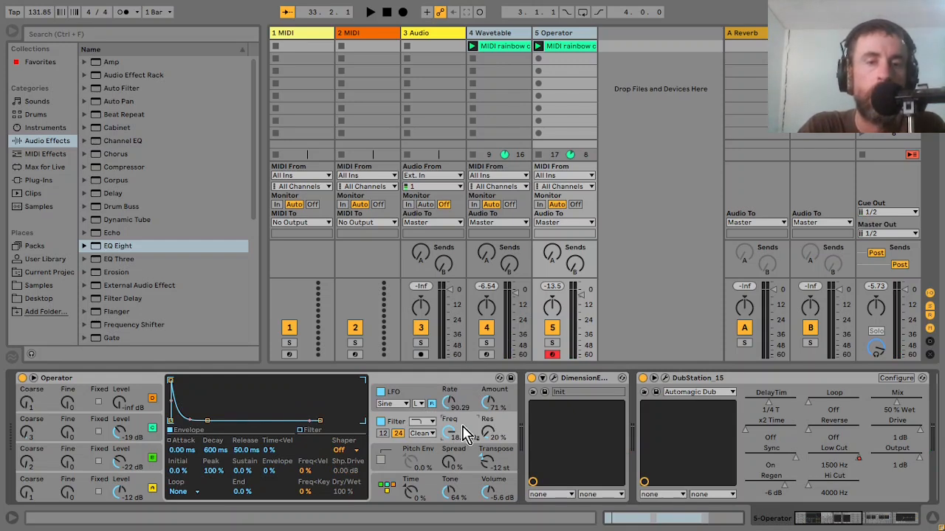
pyautogui.click(304, 431)
pyautogui.press('space')
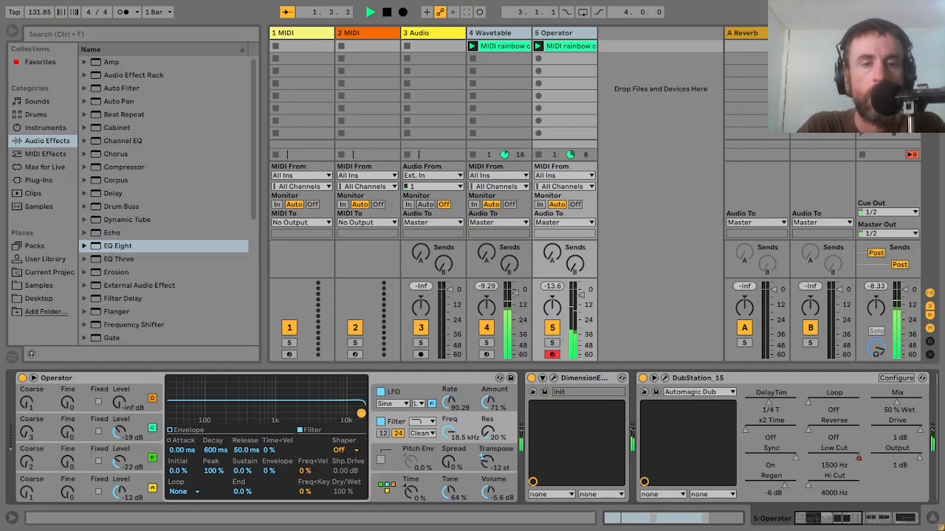
pyautogui.moveTo(361, 414); pyautogui.dragTo(320, 405)
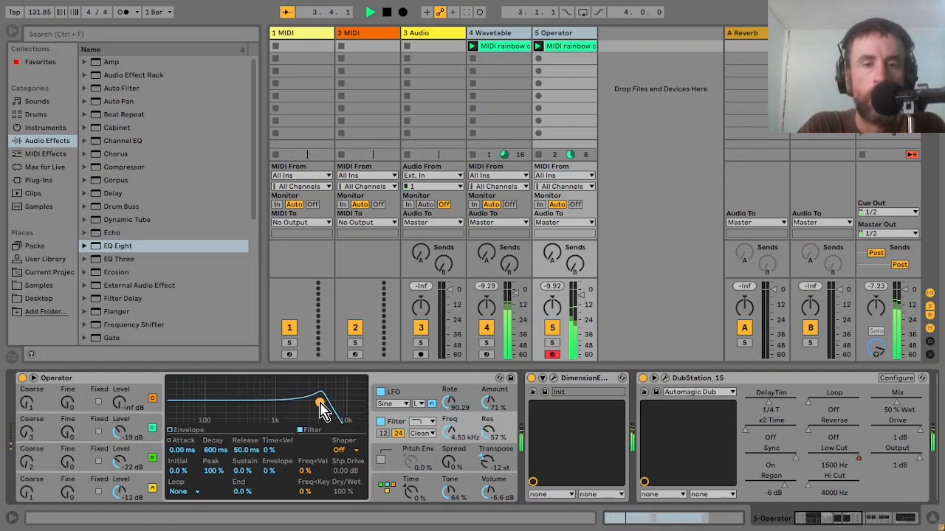
pyautogui.press('space')
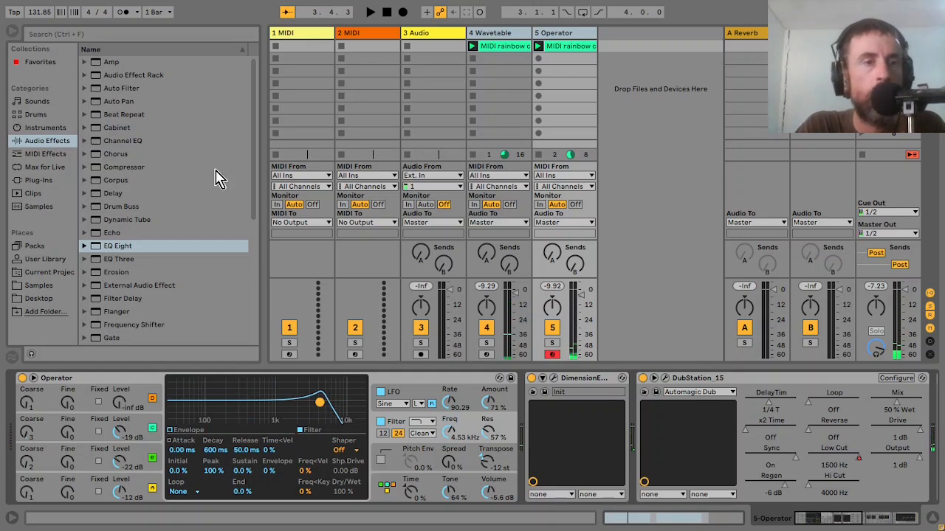
# Step: Add the Max for Live LFO audio effect to the Operator track, directly after Operator
pyautogui.click(52, 168)
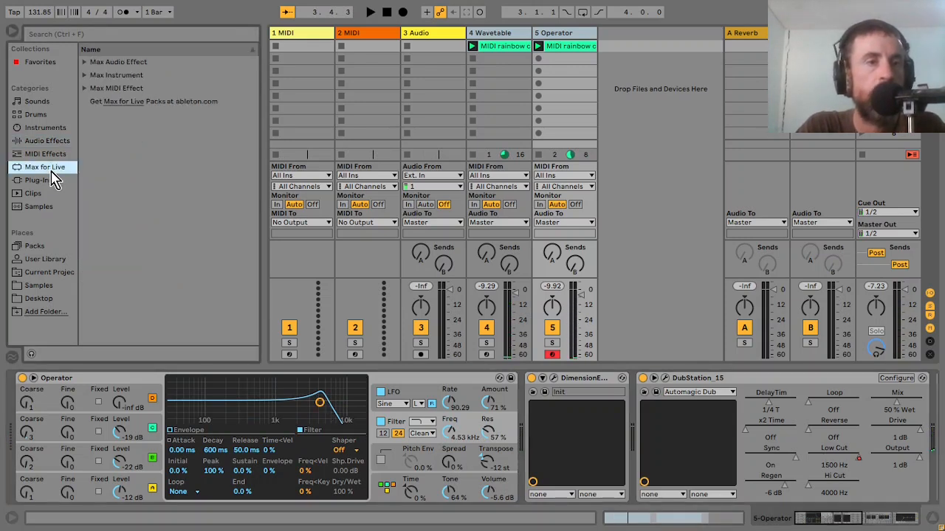
pyautogui.click(86, 63)
pyautogui.click(130, 141)
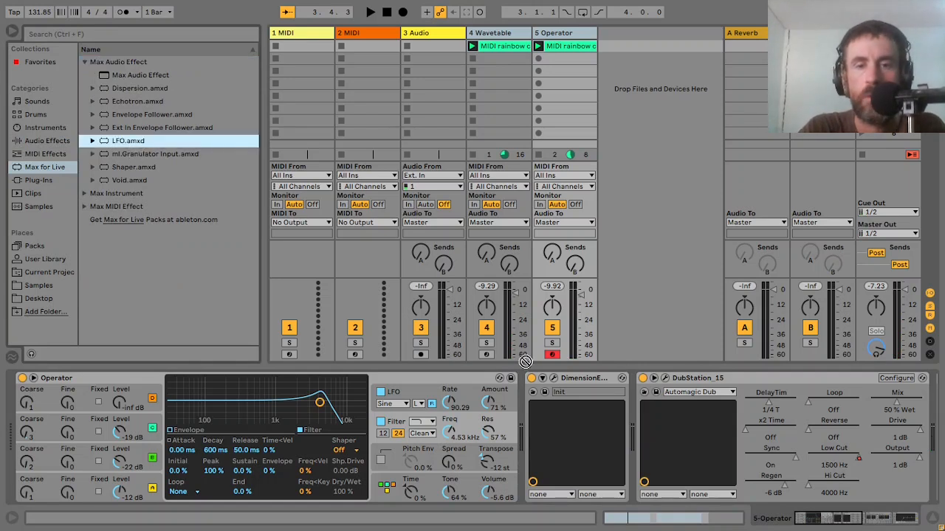
pyautogui.moveTo(525, 361); pyautogui.dragTo(524, 395)
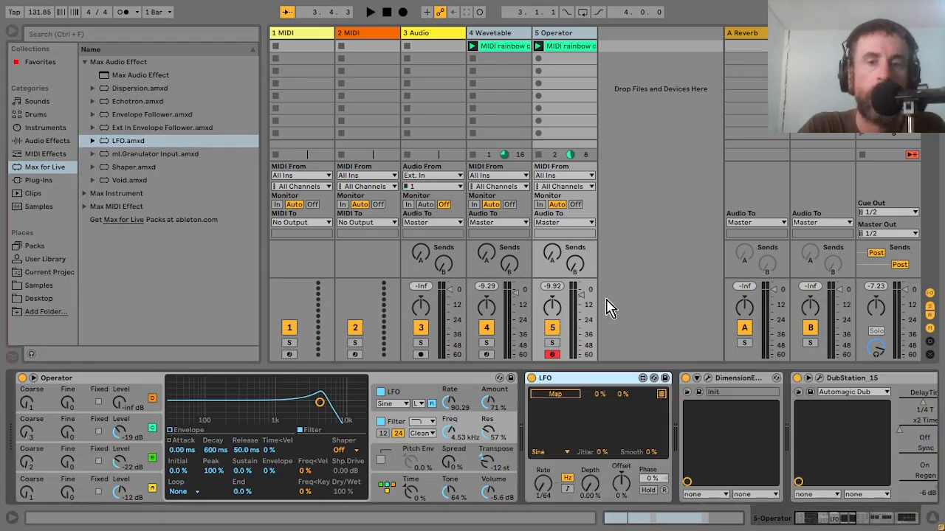
# Step: Map the LFO to Operator's filter frequency and set its depth to 26.8%, offset to 55% and rate to 0.21 Hz during playback
pyautogui.click(555, 395)
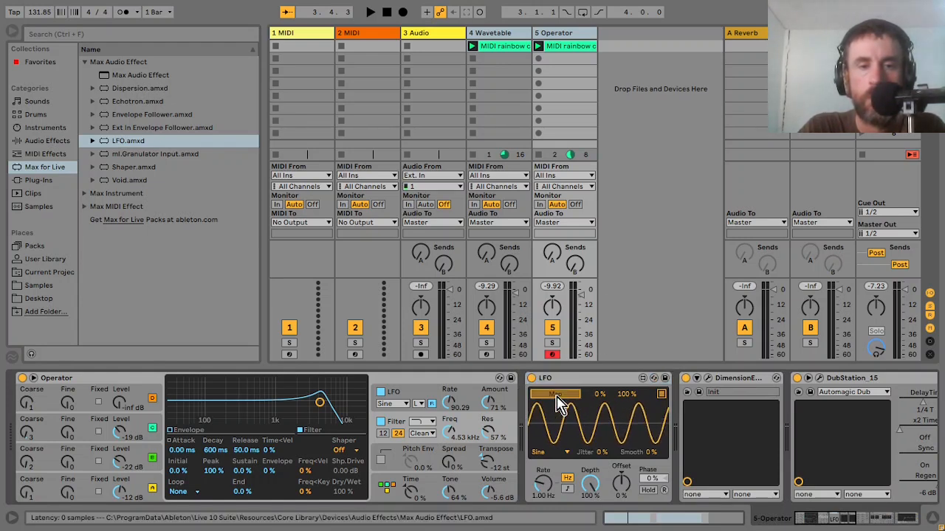
pyautogui.click(448, 434)
pyautogui.press('space')
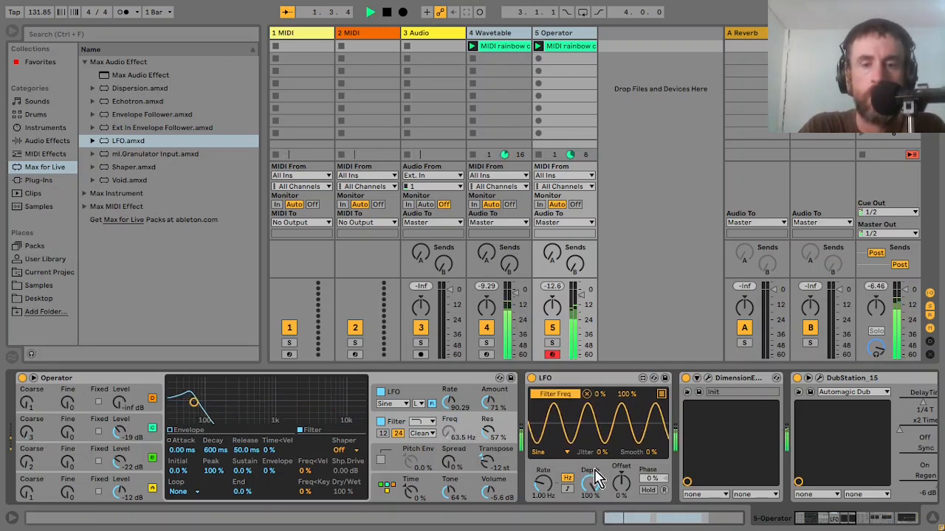
pyautogui.moveTo(592, 481); pyautogui.dragTo(592, 526)
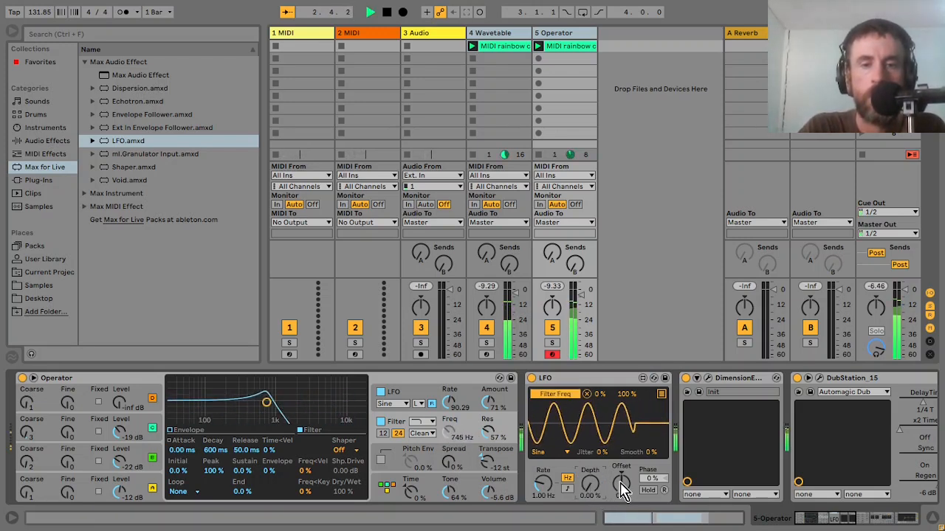
pyautogui.moveTo(621, 483); pyautogui.dragTo(622, 452)
pyautogui.moveTo(593, 493); pyautogui.dragTo(593, 473)
pyautogui.moveTo(538, 489); pyautogui.dragTo(539, 506)
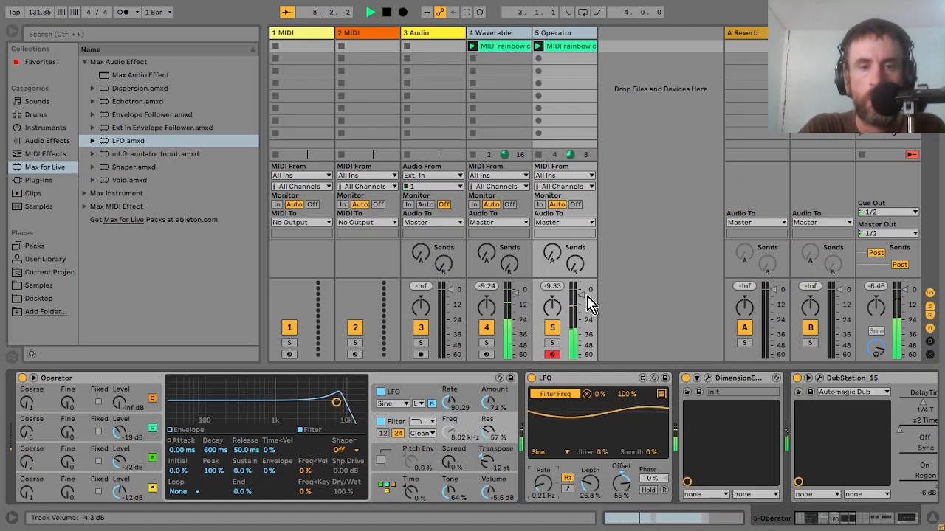
# Step: Set Operator's filter resonance to 26%, its circuit type to MS2 and its filter drive to 5.06 dB, and play the result
pyautogui.moveTo(487, 436); pyautogui.dragTo(487, 465)
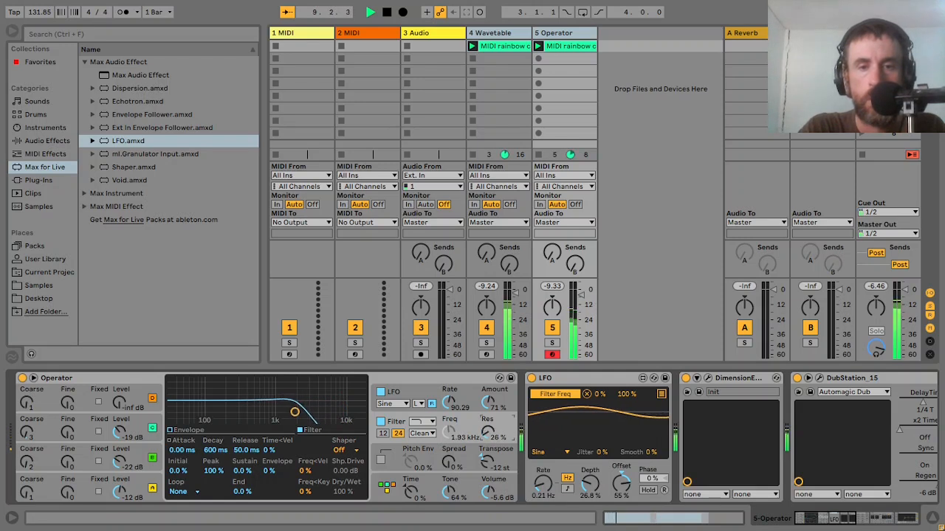
pyautogui.click(422, 433)
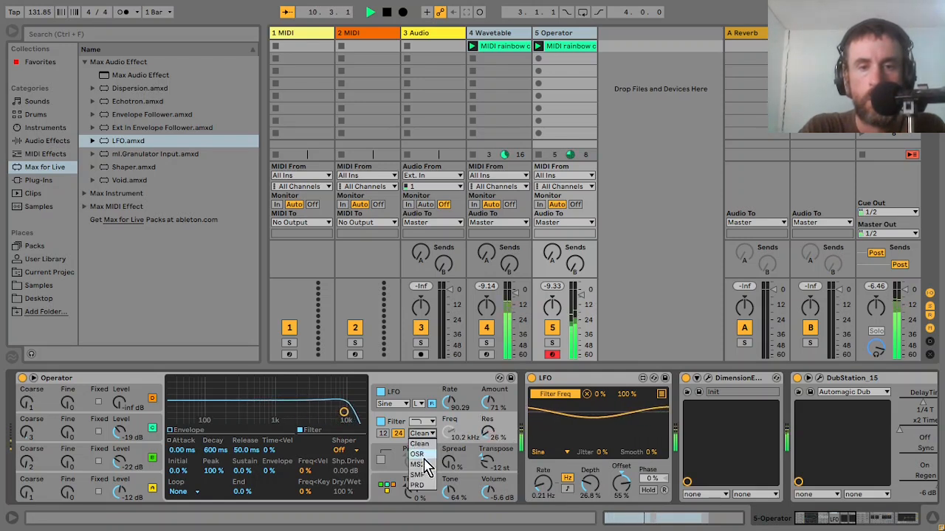
pyautogui.click(426, 466)
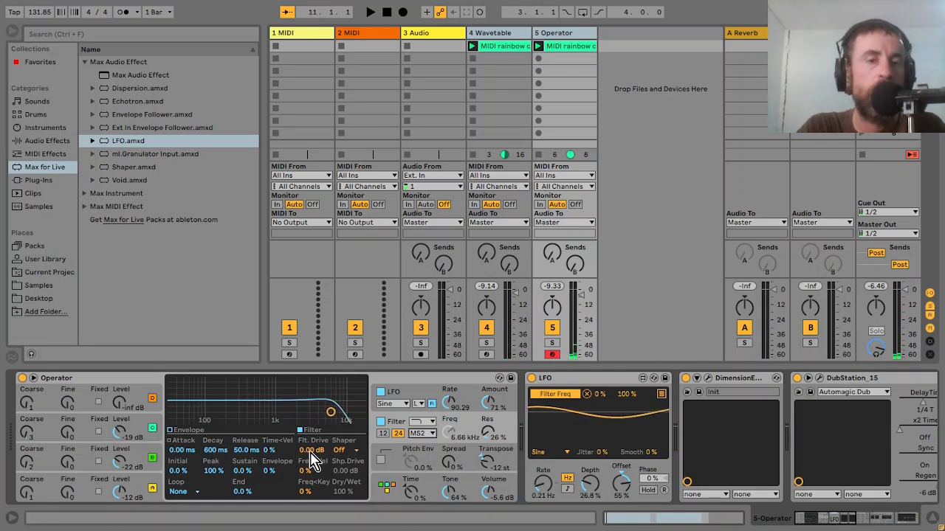
pyautogui.moveTo(311, 454)
pyautogui.mouseDown()
pyautogui.moveTo(312, 434)
pyautogui.moveTo(299, 465)
pyautogui.mouseUp()
pyautogui.press('space')
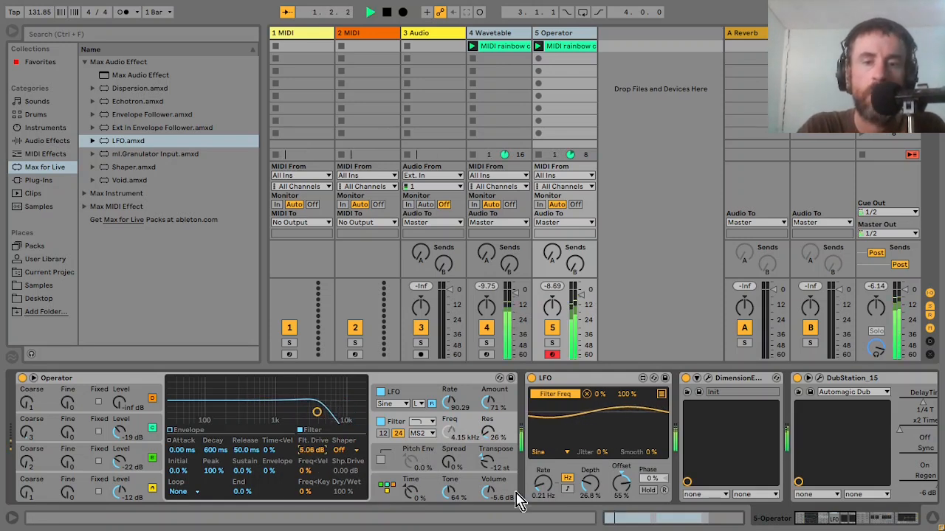
# Step: Set Operator's volume to -9.2 dB, its filter resonance to 56% with the 12 dB slope, and the LFO offset to 35%
pyautogui.moveTo(490, 493); pyautogui.dragTo(490, 506)
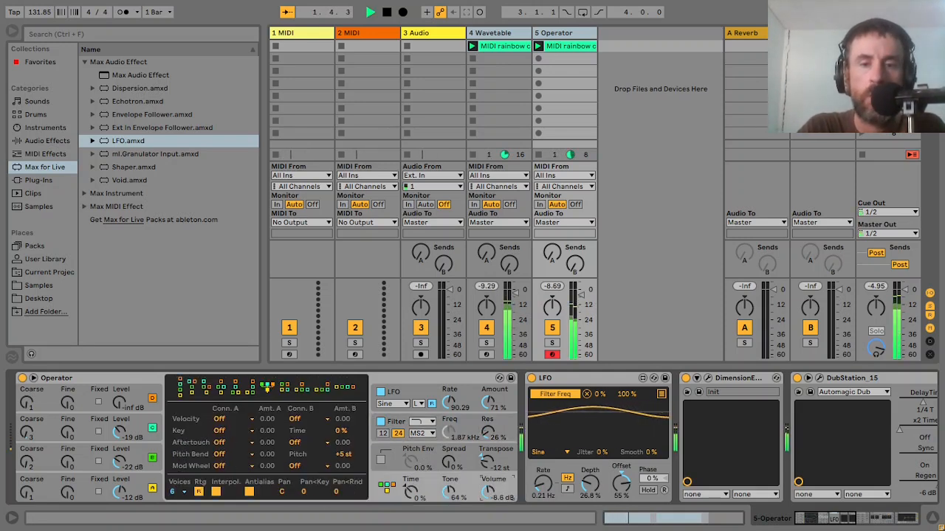
pyautogui.click(492, 434)
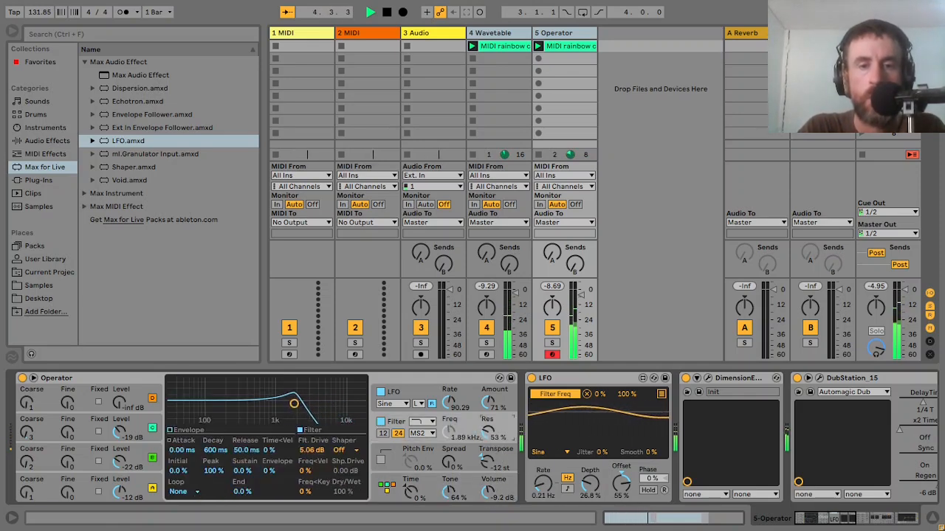
pyautogui.moveTo(490, 433); pyautogui.dragTo(490, 436)
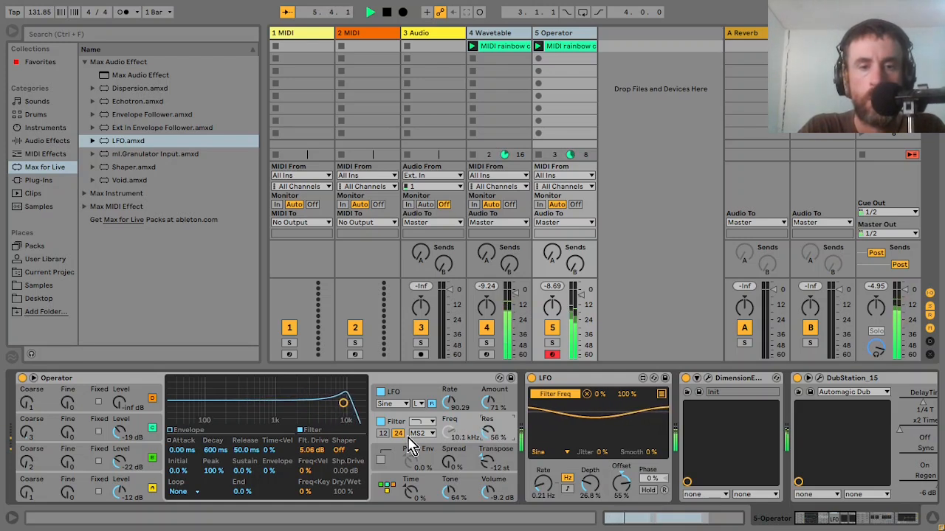
pyautogui.click(458, 435)
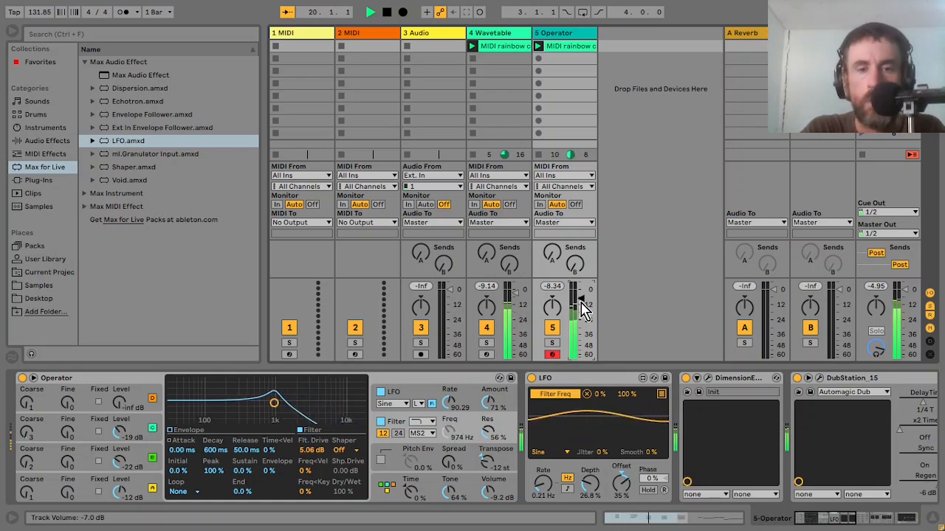
# Step: Open the Operator clip's notes, duplicate its two-bar loop to a length of four bars, and play it
pyautogui.doubleClick(570, 48)
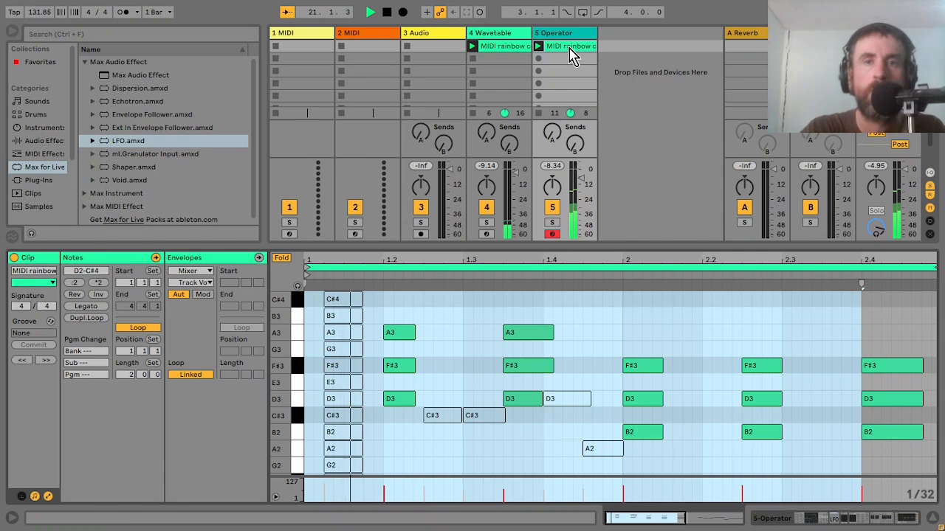
pyautogui.click(520, 267)
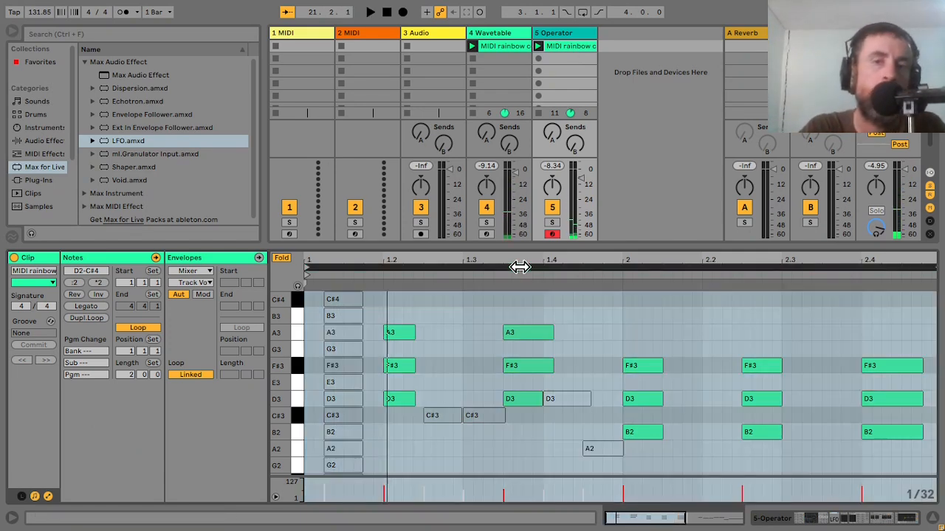
pyautogui.hotkey('ctrl', 'd')
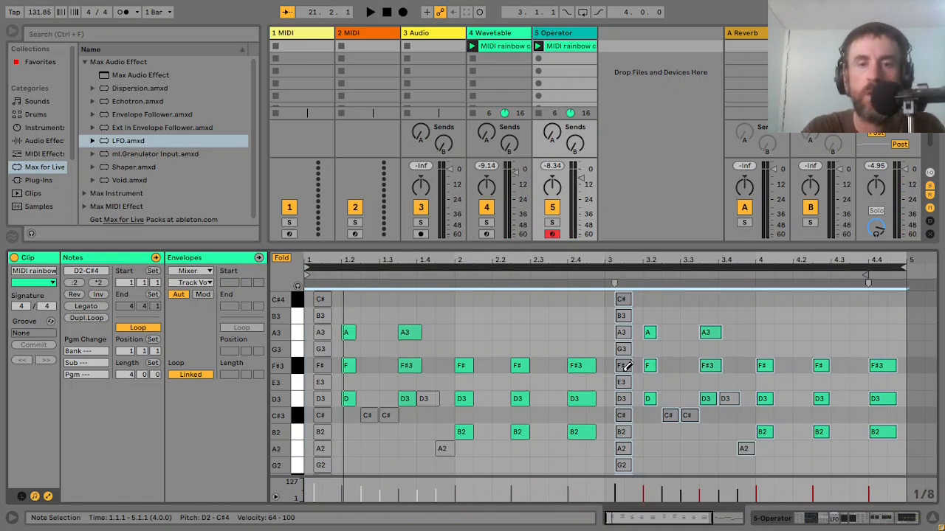
pyautogui.press('space')
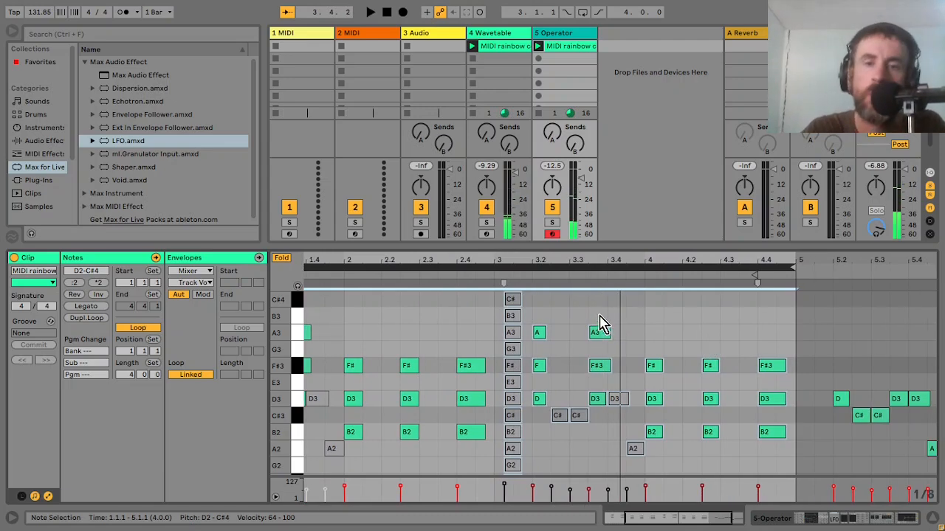
# Step: Try the second D3, F#3 and A3 chord of bar 3 at position 3.4.1 and play the result
pyautogui.moveTo(595, 316); pyautogui.dragTo(604, 432)
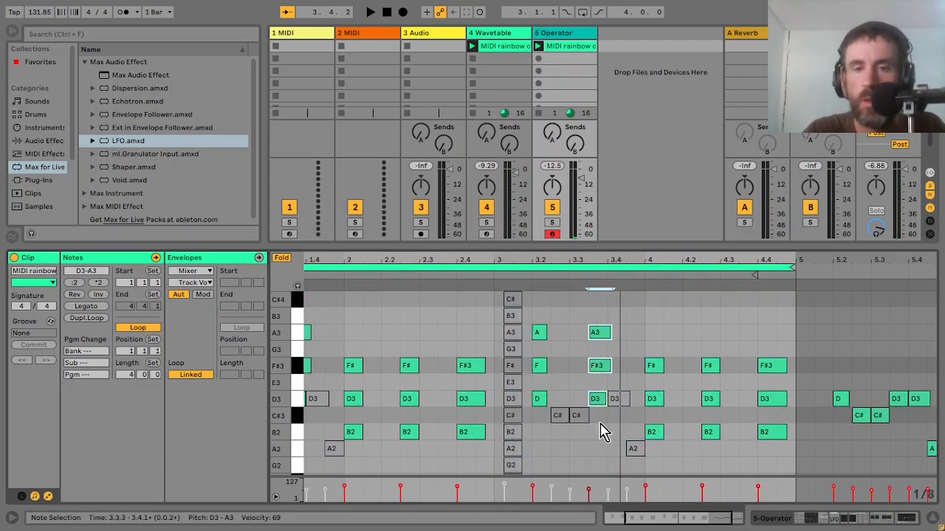
pyautogui.press('Right')
pyautogui.press('space')
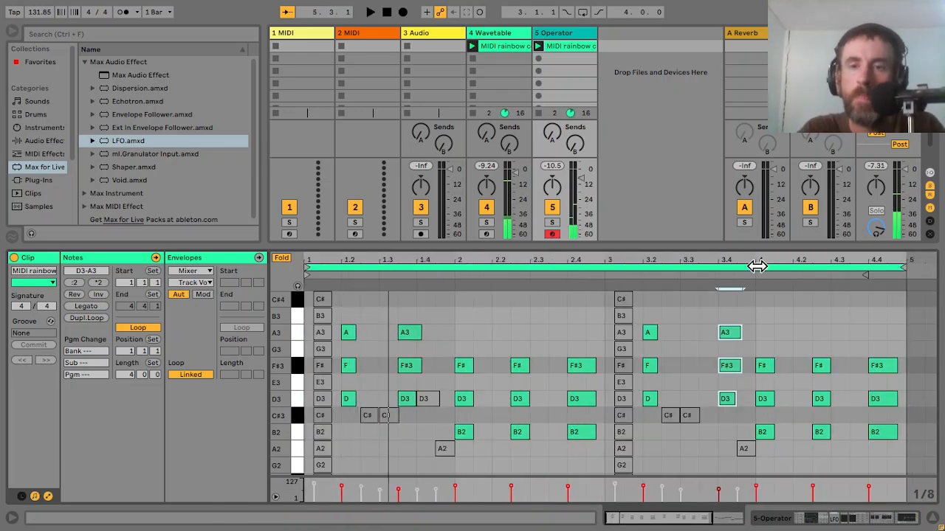
# Step: Set the note grid to a fixed 1/16, move the selected bar 3 chord to 3.3.4, and play the clip
pyautogui.moveTo(743, 258); pyautogui.dragTo(735, 294)
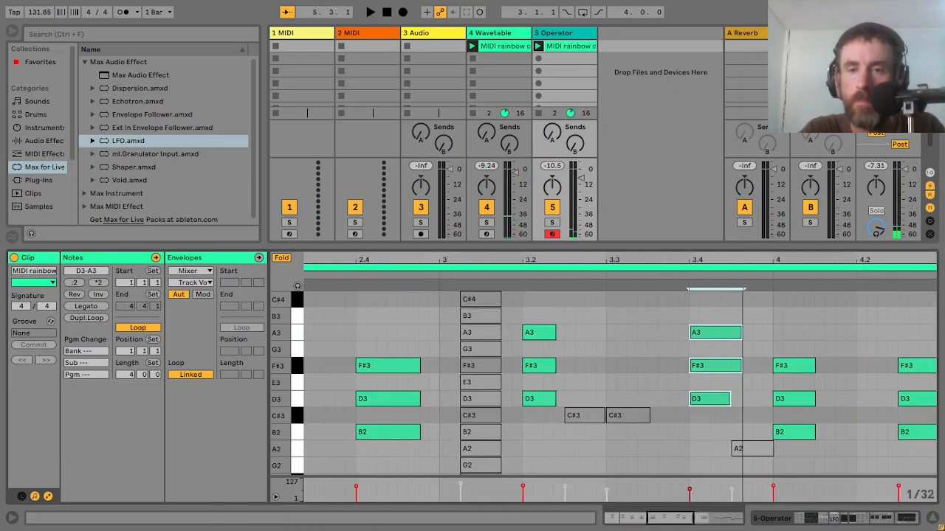
pyautogui.rightClick(659, 311)
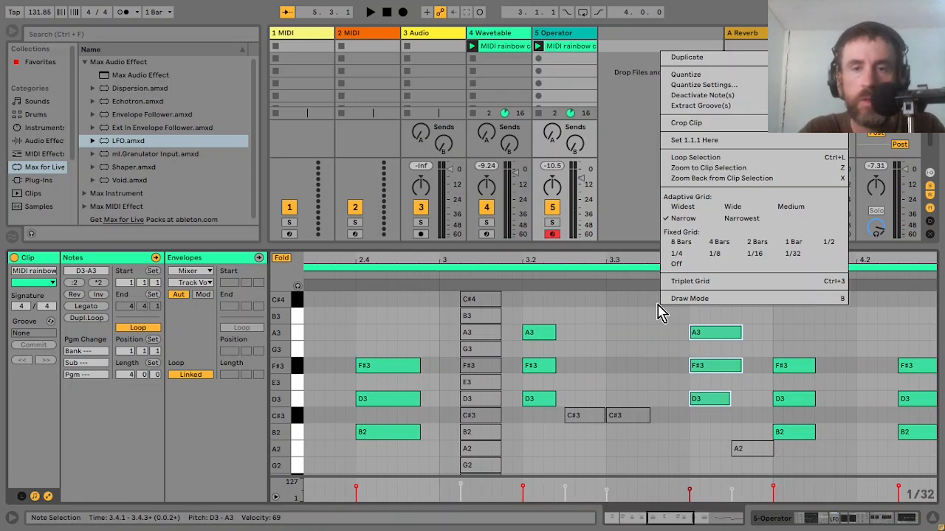
pyautogui.click(754, 253)
pyautogui.press('Left')
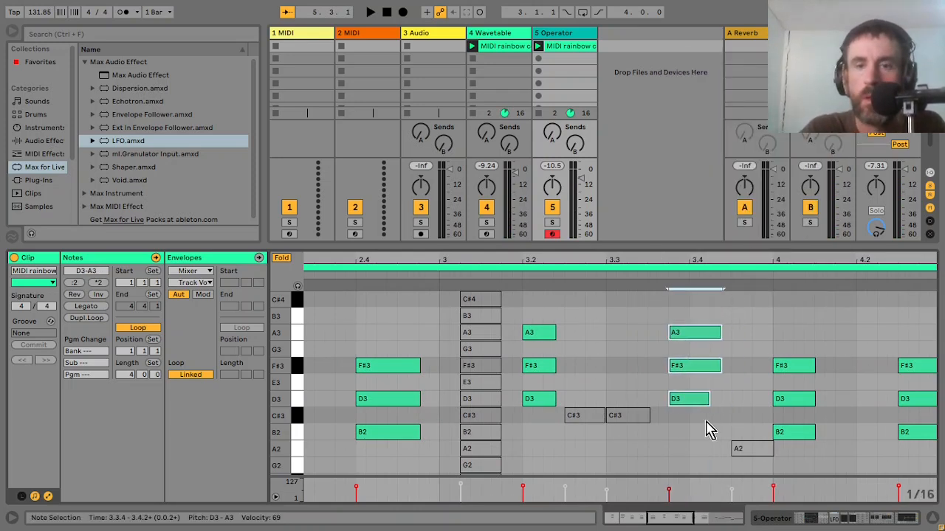
pyautogui.press('space')
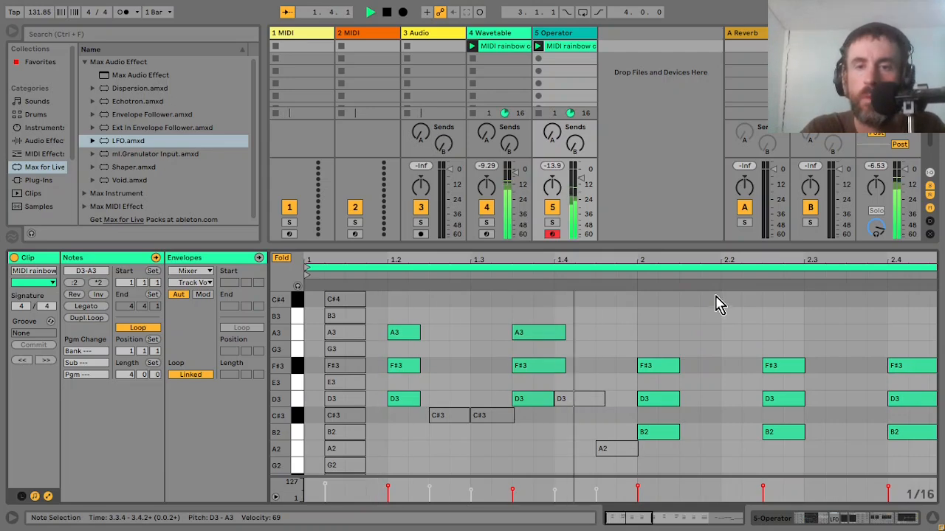
# Step: Try the selected chord at 3.4.3 during playback and return it to position 3.3.3
pyautogui.moveTo(671, 261); pyautogui.dragTo(576, 260)
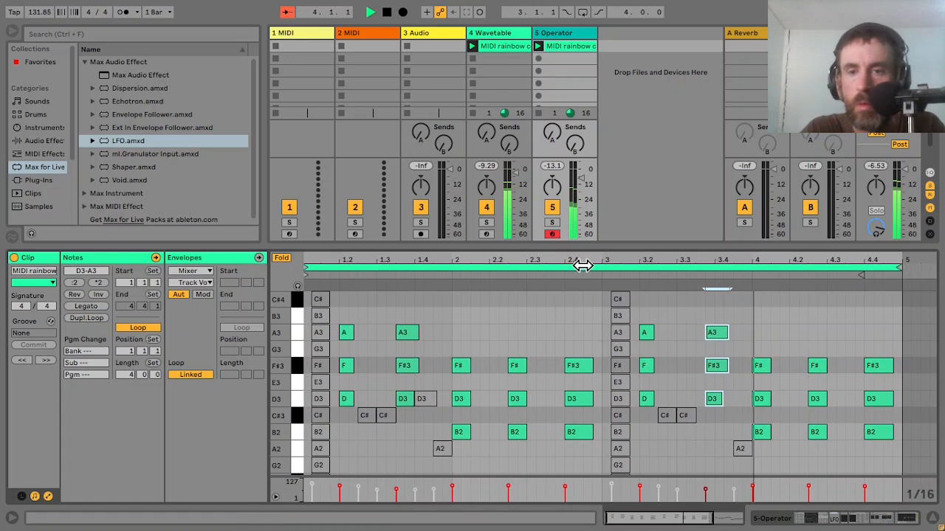
pyautogui.moveTo(723, 334); pyautogui.dragTo(715, 333)
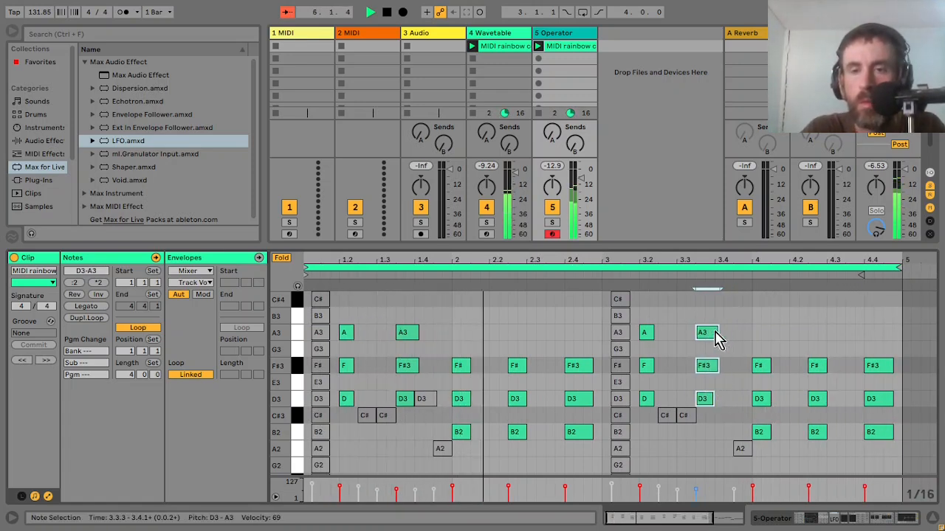
pyautogui.press('Right')
pyautogui.press('Right')
pyautogui.press('Right')
pyautogui.press('Right')
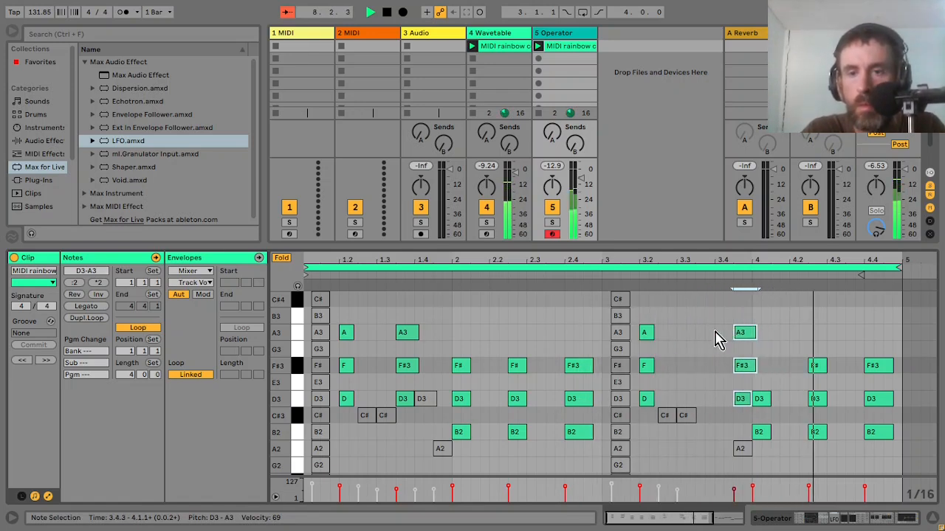
pyautogui.press('Left')
pyautogui.press('Left')
pyautogui.press('Left')
pyautogui.press('Left')
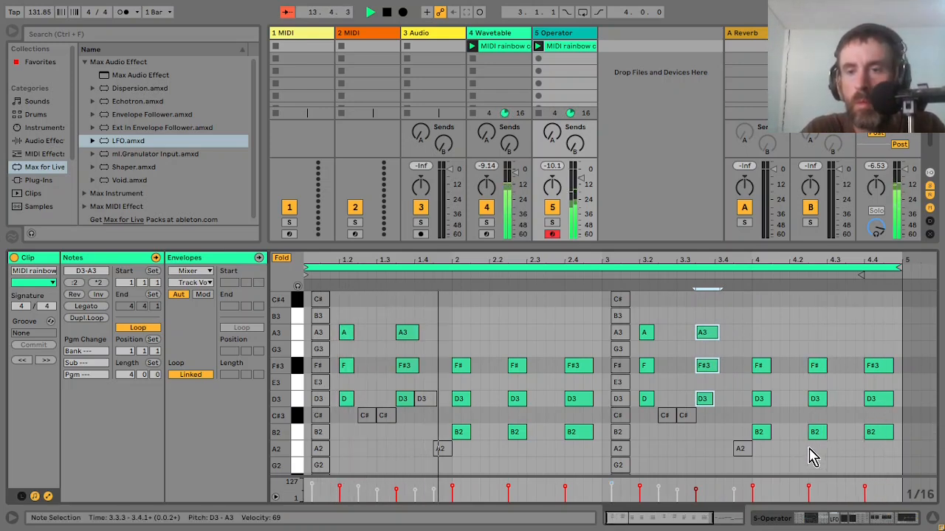
# Step: Try the Operator clip without the last two chords of bar 4 during playback and restore them
pyautogui.moveTo(802, 448); pyautogui.dragTo(903, 337)
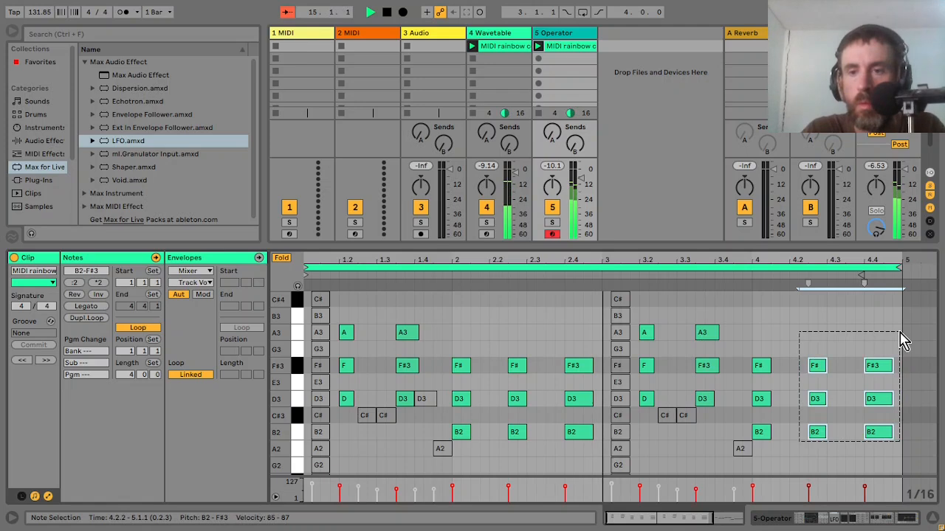
pyautogui.press('Delete')
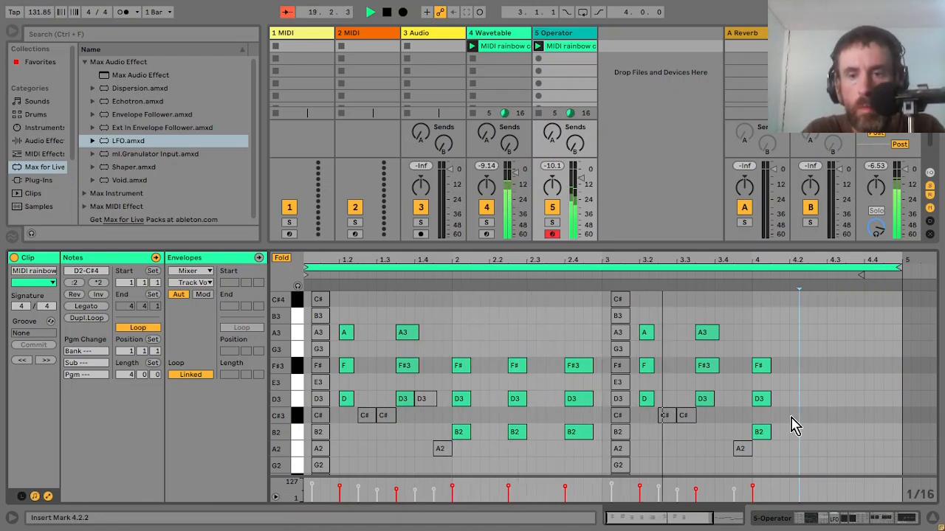
pyautogui.hotkey('ctrl', 'v')
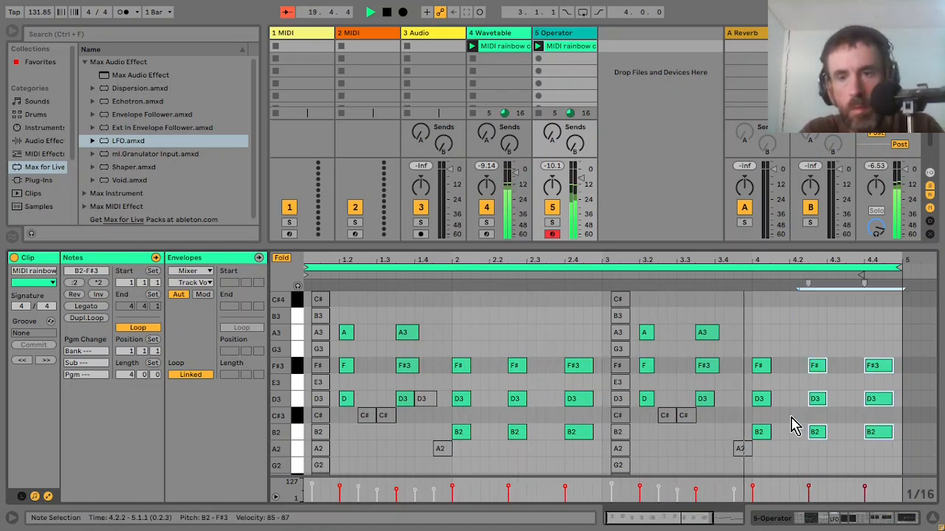
# Step: Delete the final B2, D3 and F#3 chord of bar 4 from the Operator clip
pyautogui.click(838, 446)
pyautogui.moveTo(844, 454); pyautogui.dragTo(886, 347)
pyautogui.press('Delete')
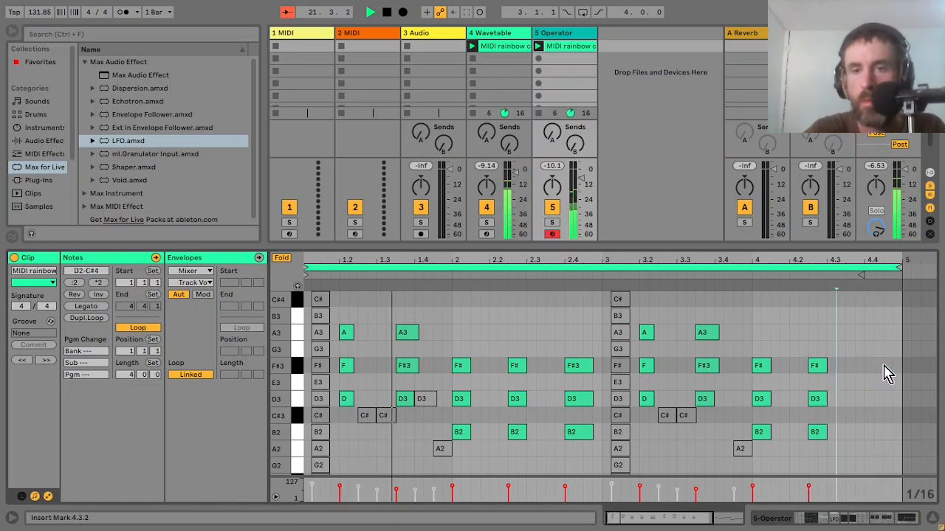
# Step: Move the second D3, F#3 and A3 chord of bar 3 to position 3.4.1
pyautogui.moveTo(728, 413); pyautogui.dragTo(713, 333)
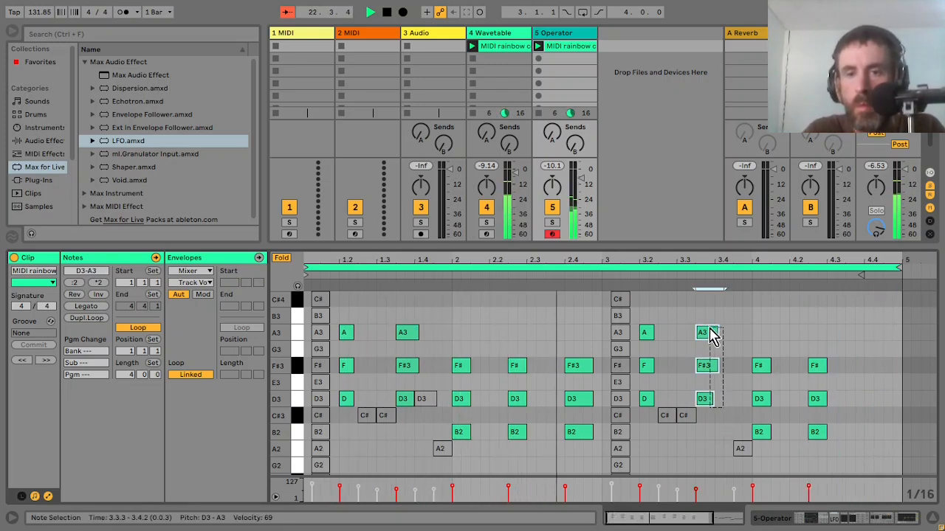
pyautogui.press('Right')
pyautogui.press('Right')
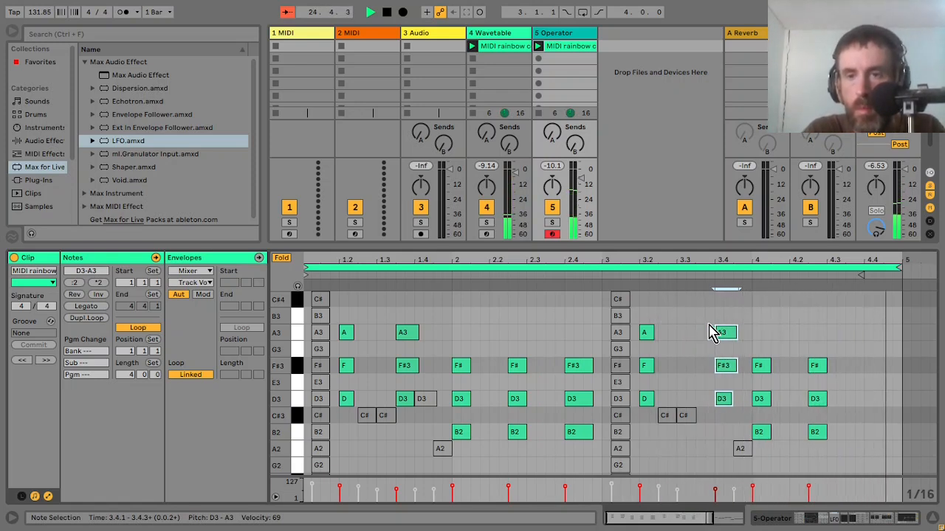
# Step: Set the waveform of Operator's oscillator D to Noise Looped
pyautogui.doubleClick(561, 33)
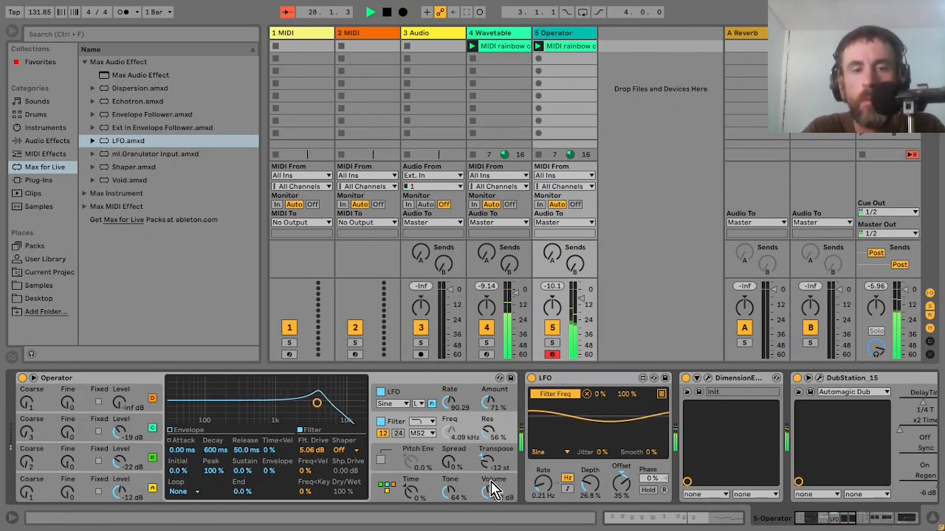
pyautogui.moveTo(411, 493); pyautogui.dragTo(411, 465)
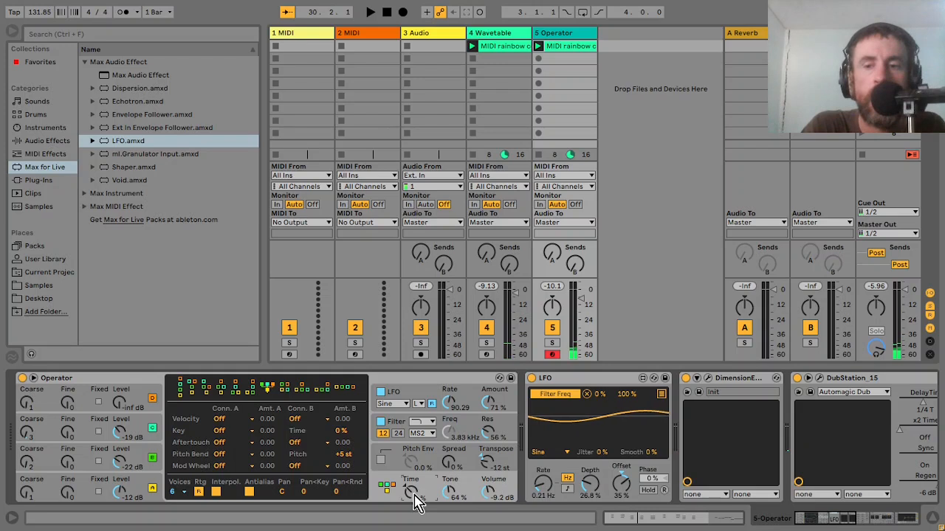
pyautogui.click(136, 401)
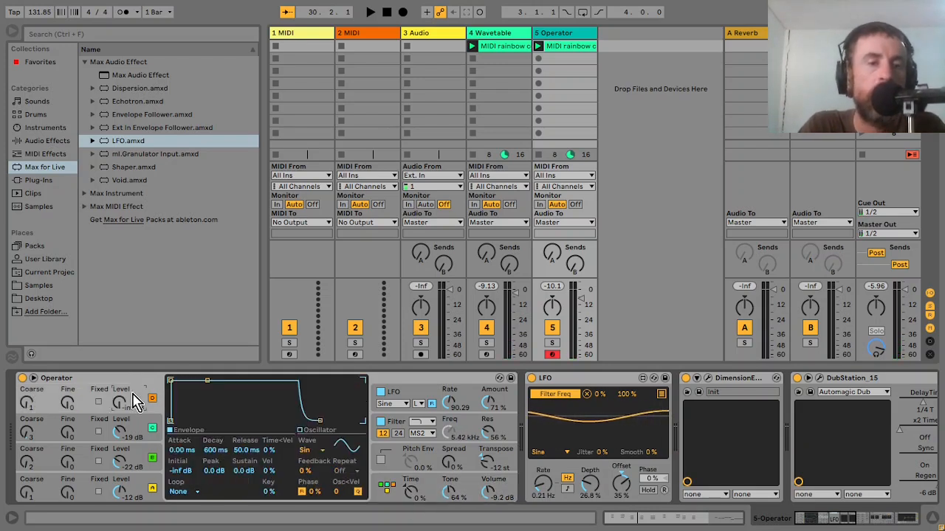
pyautogui.click(309, 459)
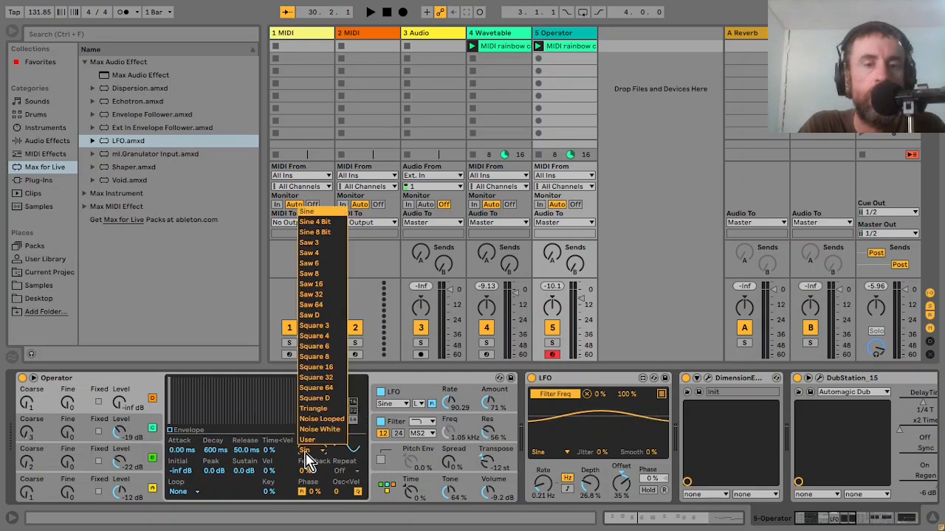
pyautogui.click(324, 417)
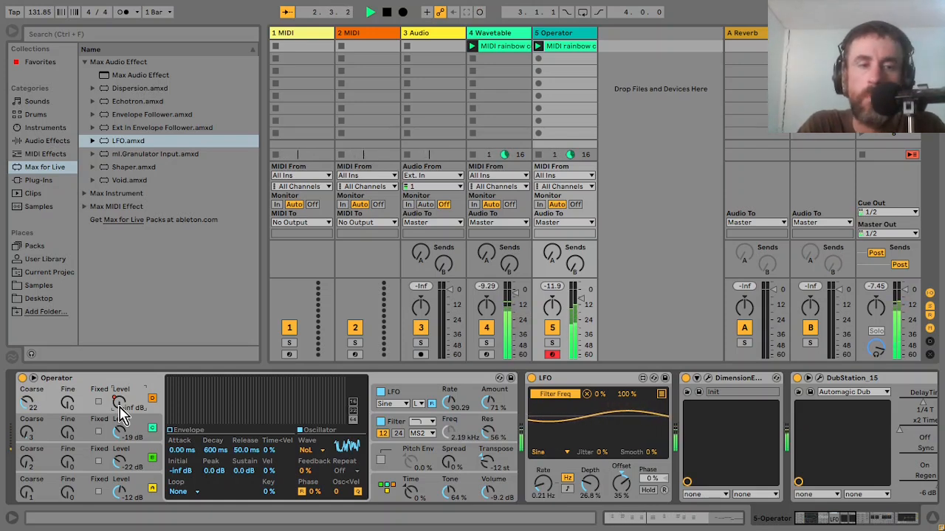
# Step: Lengthen the last B2, D3 and F#3 chord in bar 4 of the Operator clip to about 4.4.4 and play it
pyautogui.click(580, 53)
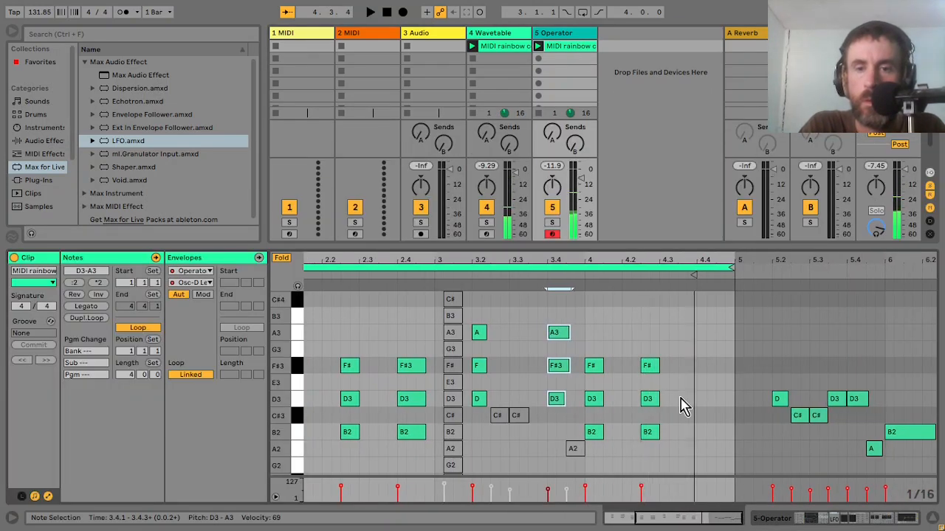
pyautogui.moveTo(672, 446); pyautogui.dragTo(729, 372)
pyautogui.press('space')
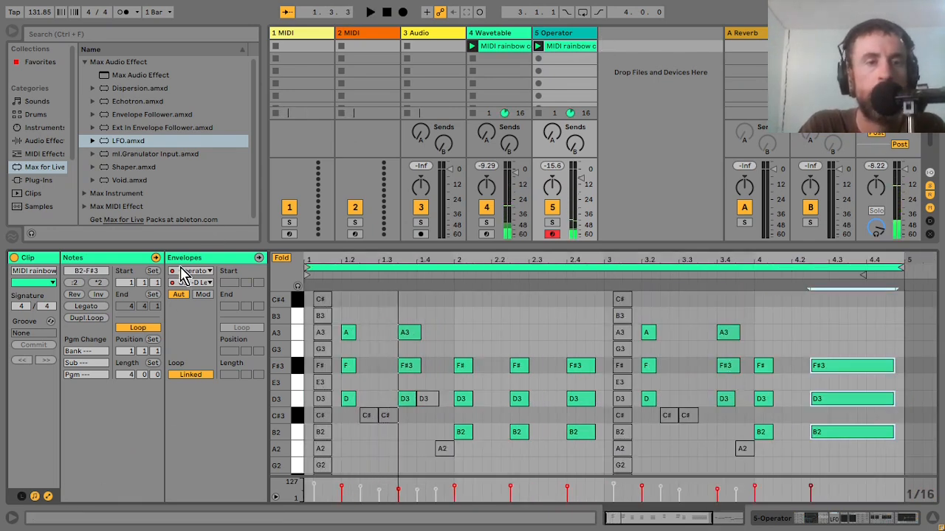
# Step: Redraw the clip's oscillator D level envelope, flat at minimum before the long bar 4 chord and rising steadily across it
pyautogui.click(259, 257)
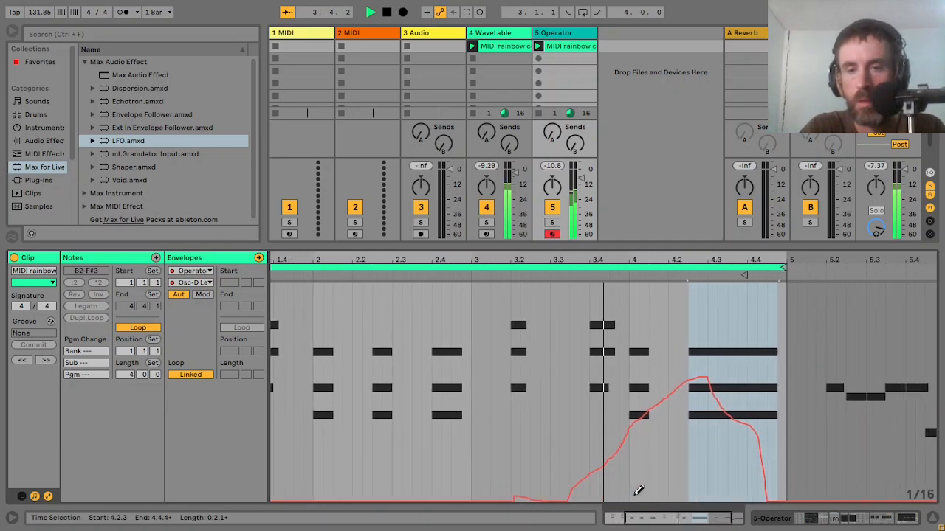
pyautogui.click(290, 14)
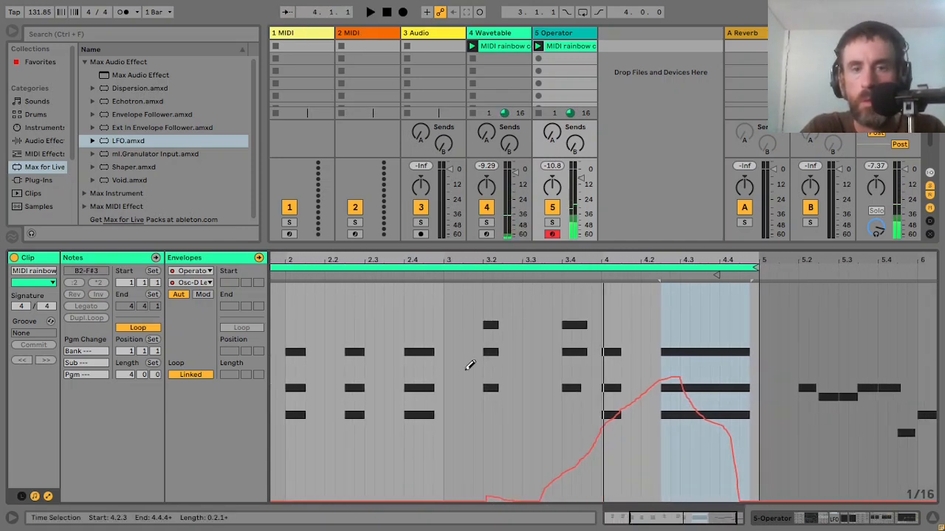
pyautogui.moveTo(541, 500); pyautogui.dragTo(660, 497)
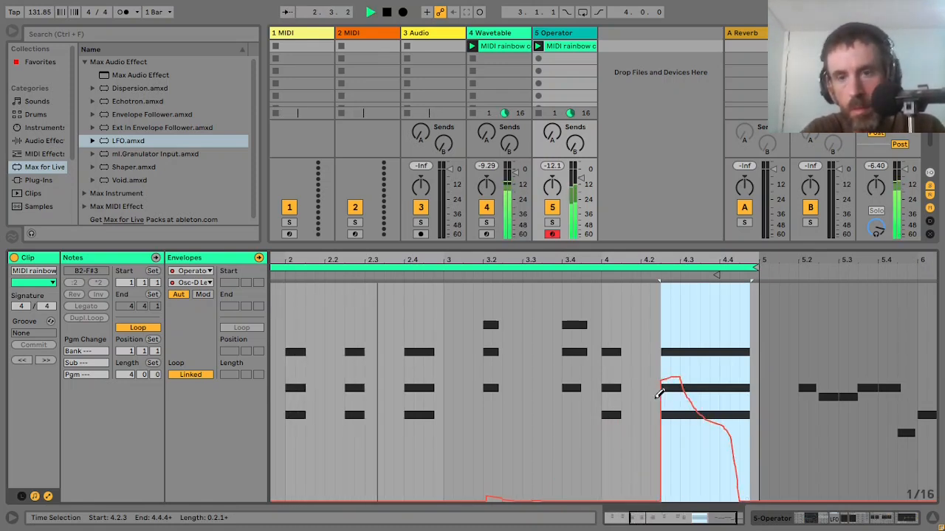
pyautogui.moveTo(702, 384)
pyautogui.mouseDown()
pyautogui.moveTo(653, 509)
pyautogui.moveTo(708, 393)
pyautogui.moveTo(731, 375)
pyautogui.moveTo(750, 405)
pyautogui.moveTo(755, 396)
pyautogui.moveTo(734, 386)
pyautogui.moveTo(680, 393)
pyautogui.moveTo(656, 460)
pyautogui.moveTo(713, 373)
pyautogui.moveTo(761, 364)
pyautogui.mouseUp()
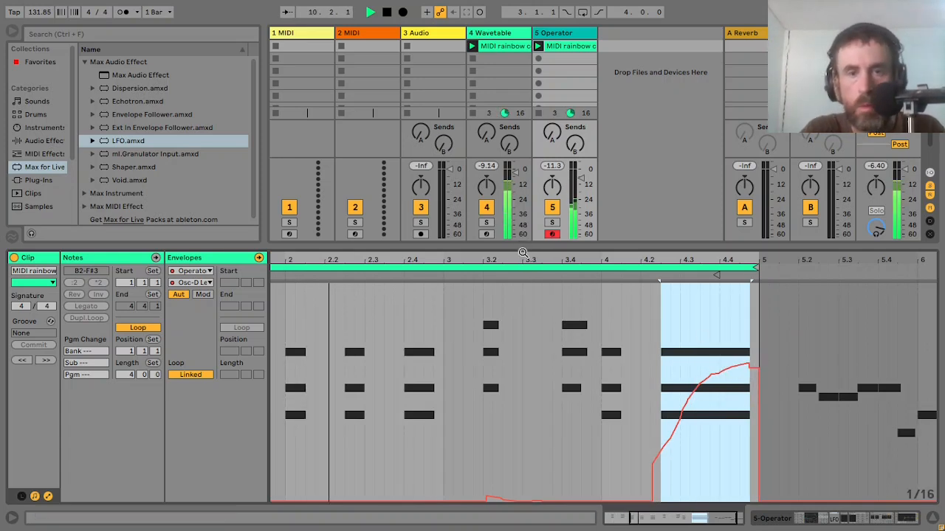
# Step: Show the Operator track's devices and lower the Wavetable track's volume slightly during playback
pyautogui.moveTo(524, 254); pyautogui.dragTo(582, 253)
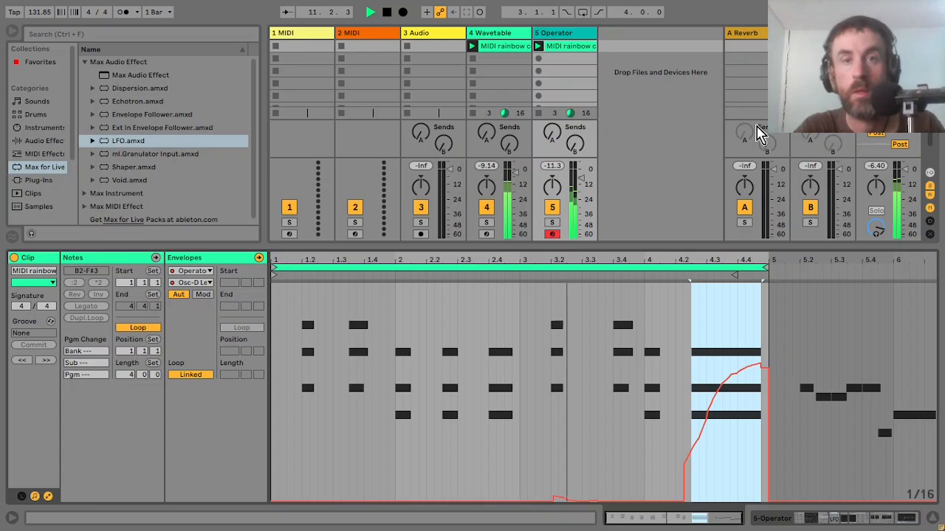
pyautogui.click(588, 37)
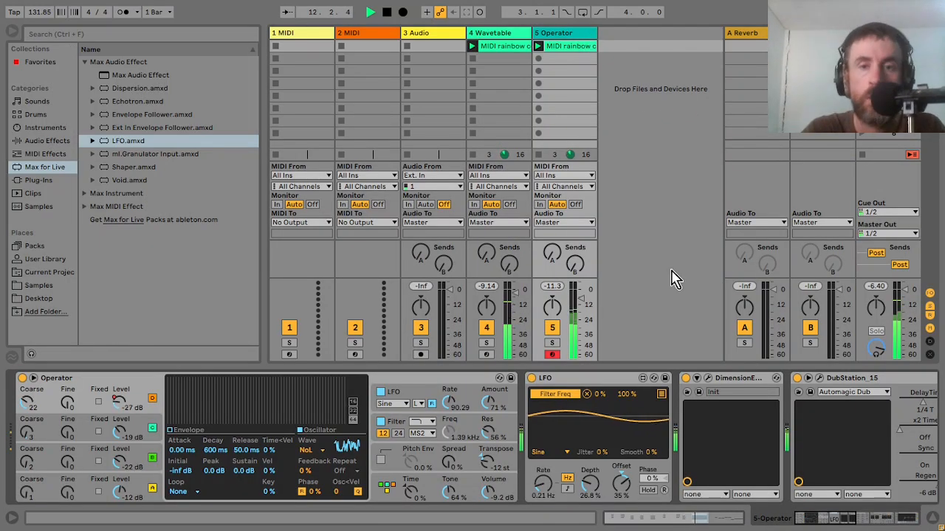
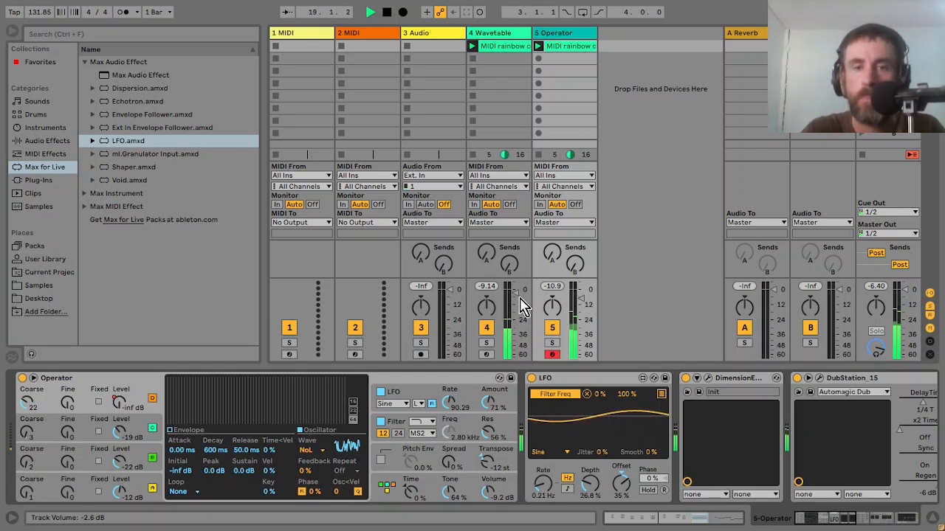
pyautogui.moveTo(520, 306); pyautogui.dragTo(521, 319)
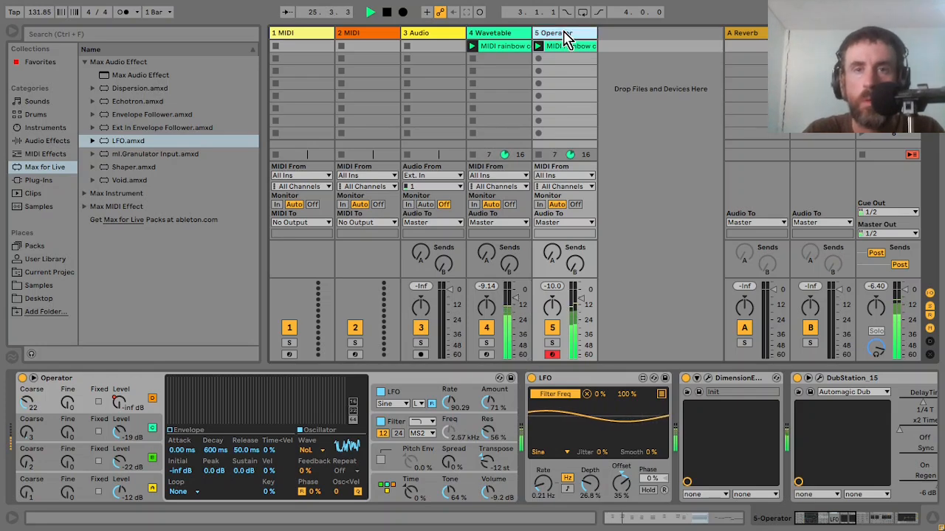
# Step: In the Operator track's EQ Eight, set band 3 to a -5.24 dB cut at 2.06 kHz with a Q of 1.46
pyautogui.click(848, 521)
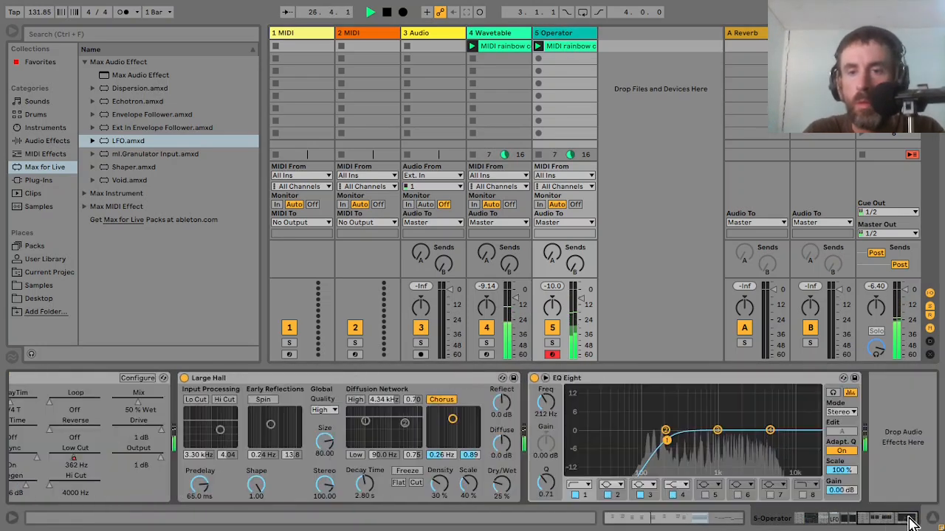
pyautogui.click(717, 432)
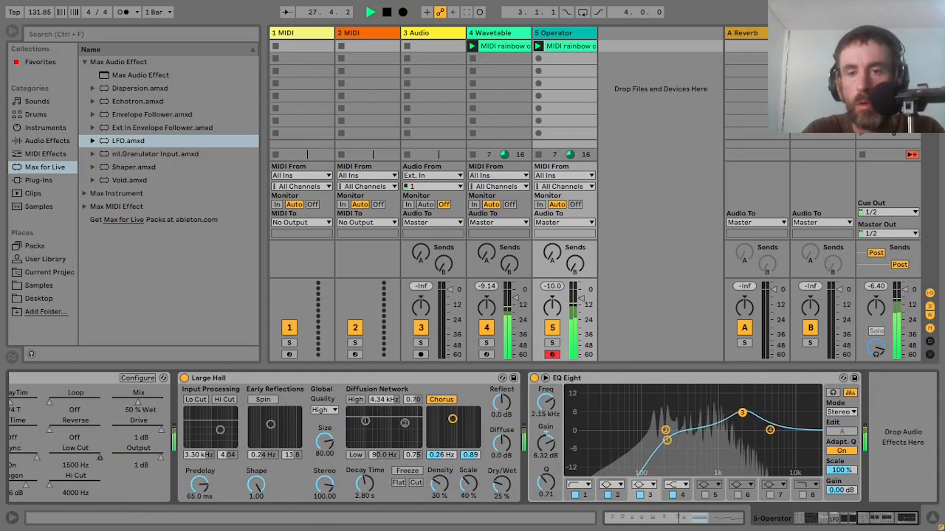
pyautogui.moveTo(740, 404)
pyautogui.mouseDown()
pyautogui.moveTo(725, 404)
pyautogui.moveTo(745, 403)
pyautogui.mouseUp()
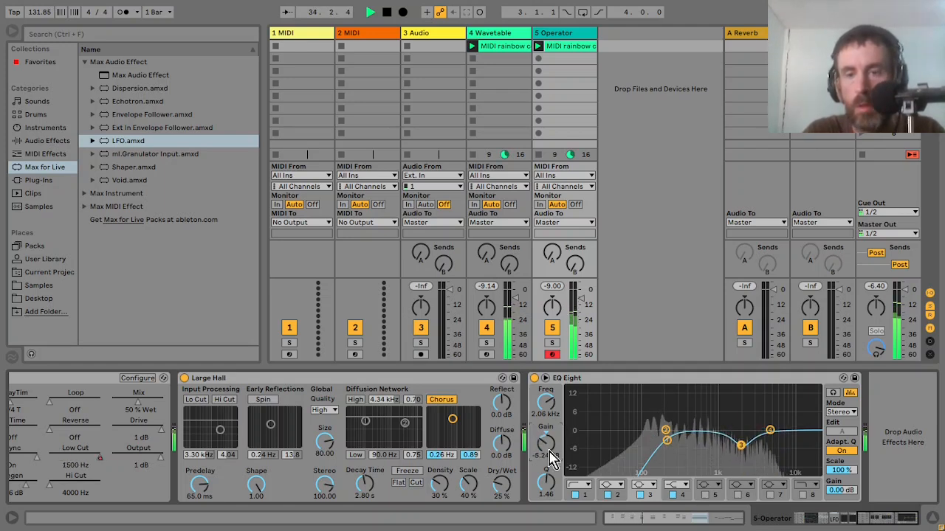
# Step: Add Auto Pan to the end of the Operator track's chain with a 0.22 Hz rate and about 18% amount
pyautogui.click(39, 143)
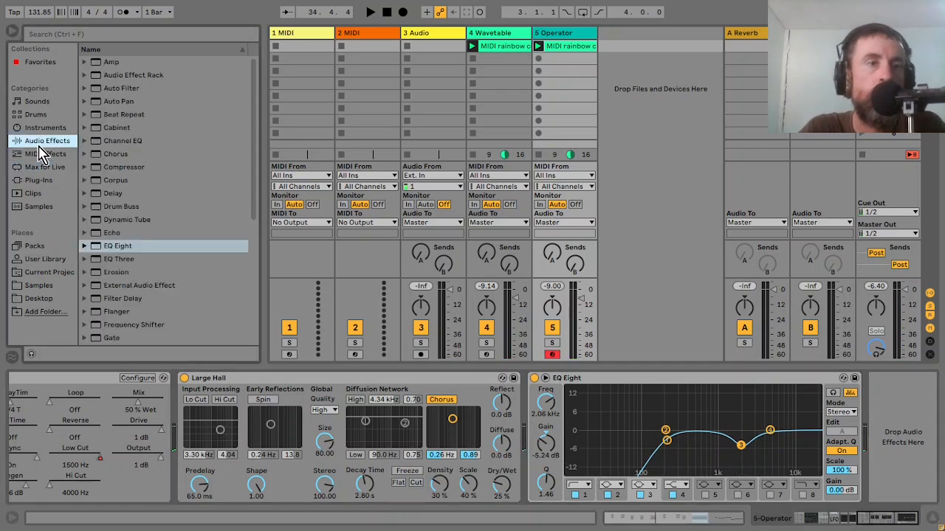
pyautogui.doubleClick(120, 101)
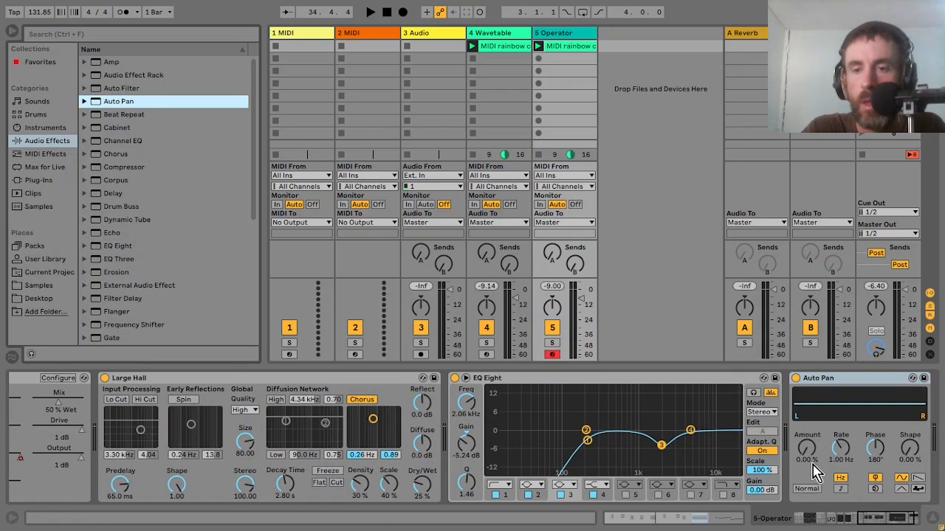
pyautogui.moveTo(843, 452); pyautogui.dragTo(812, 435)
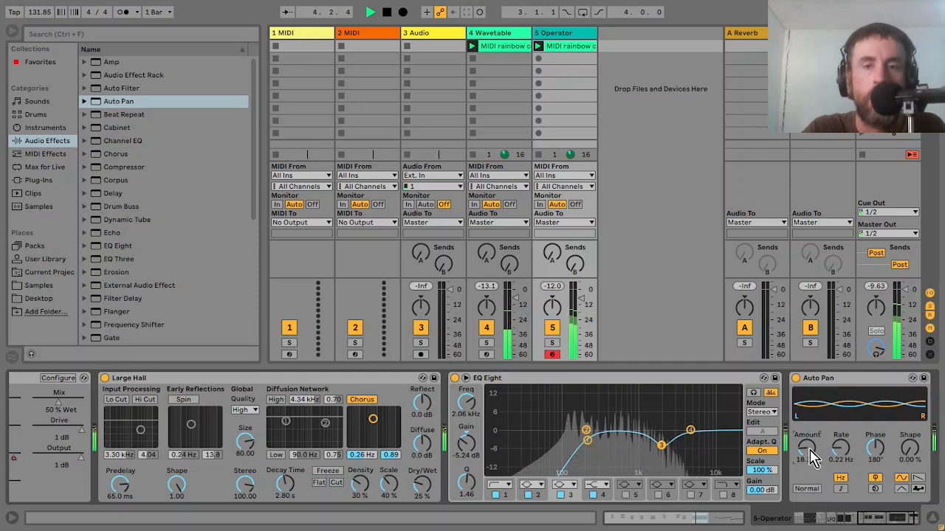
# Step: Preview the Freeze 3 to Freeze 6 WAV recordings in the Samples folder and insert an audio track after the Operator track
pyautogui.moveTo(879, 521); pyautogui.dragTo(849, 520)
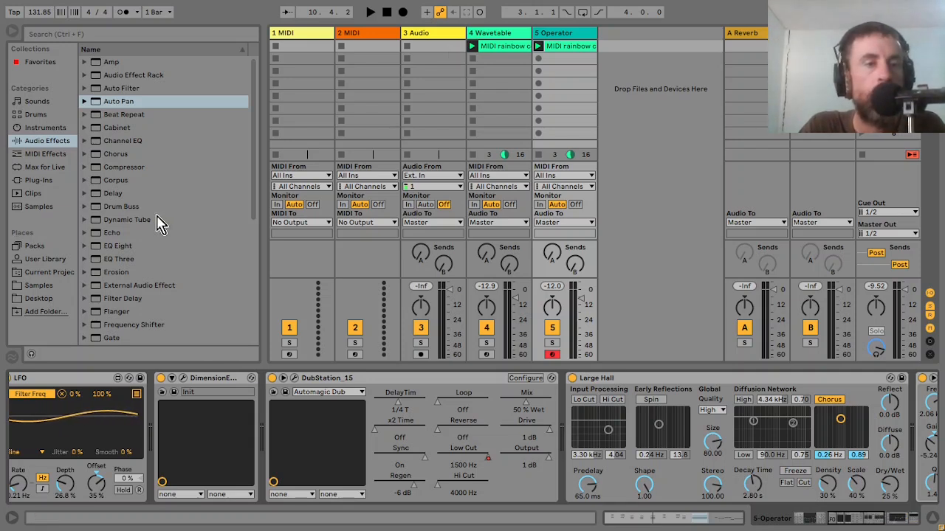
pyautogui.click(38, 285)
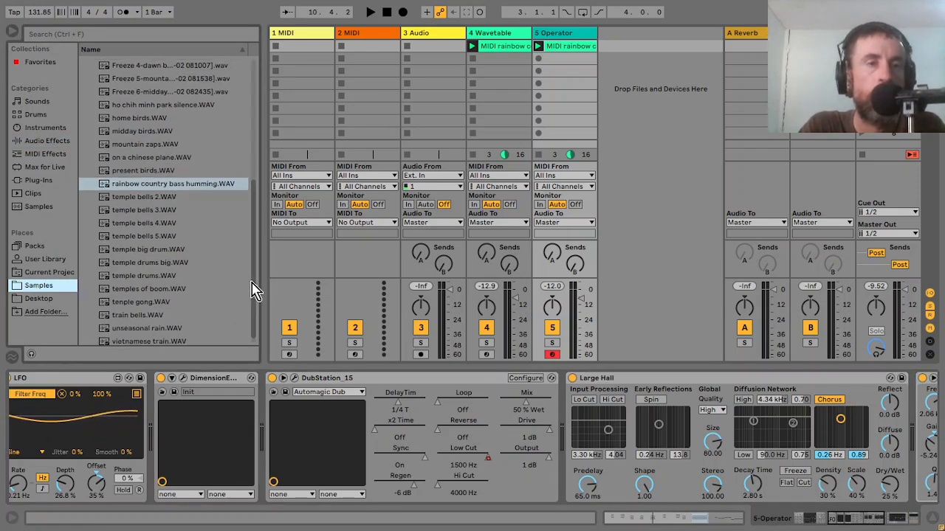
pyautogui.moveTo(256, 289); pyautogui.dragTo(243, 213)
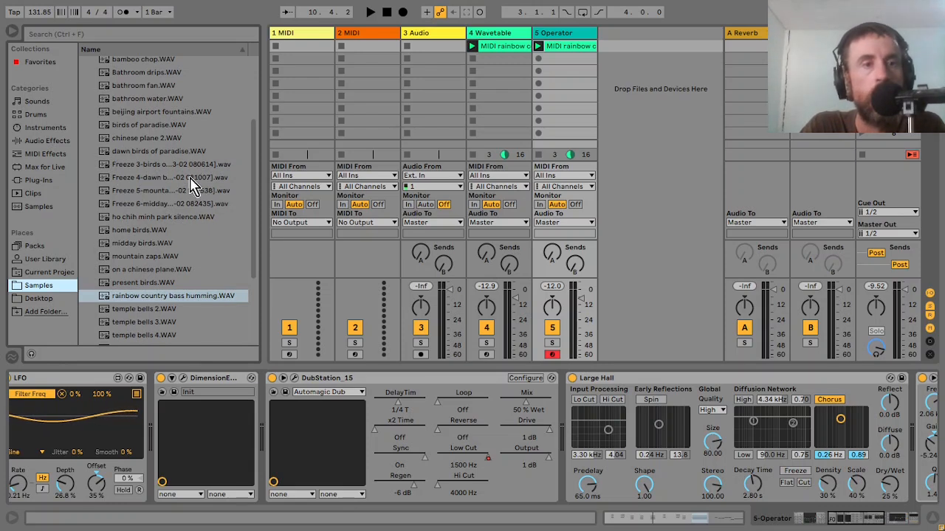
pyautogui.click(151, 165)
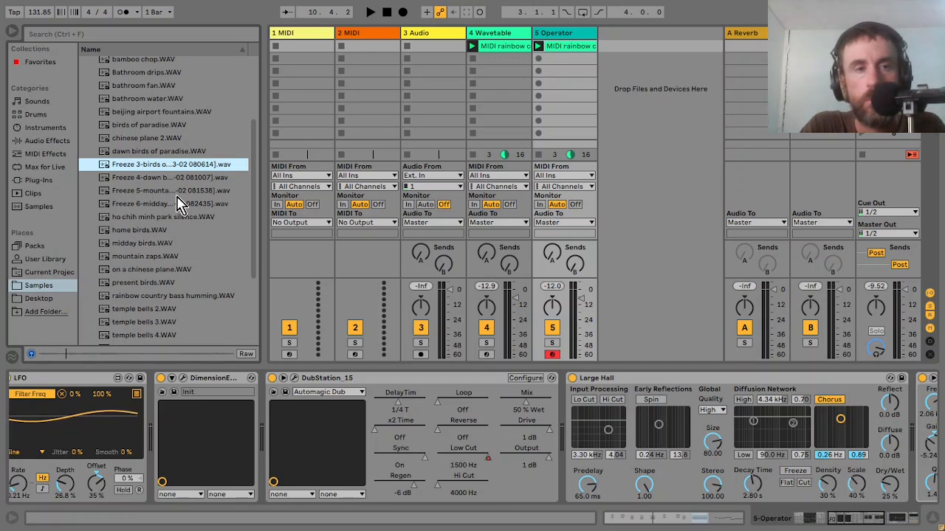
pyautogui.click(174, 180)
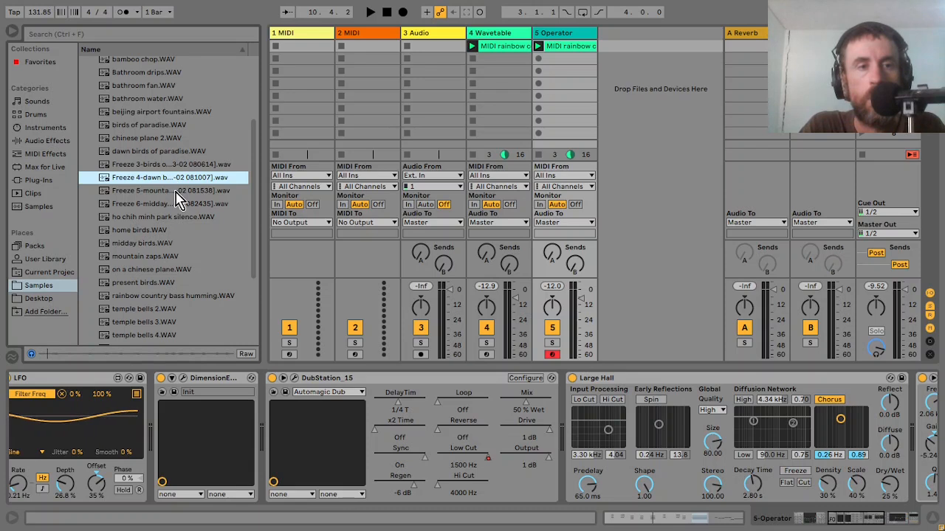
pyautogui.click(177, 191)
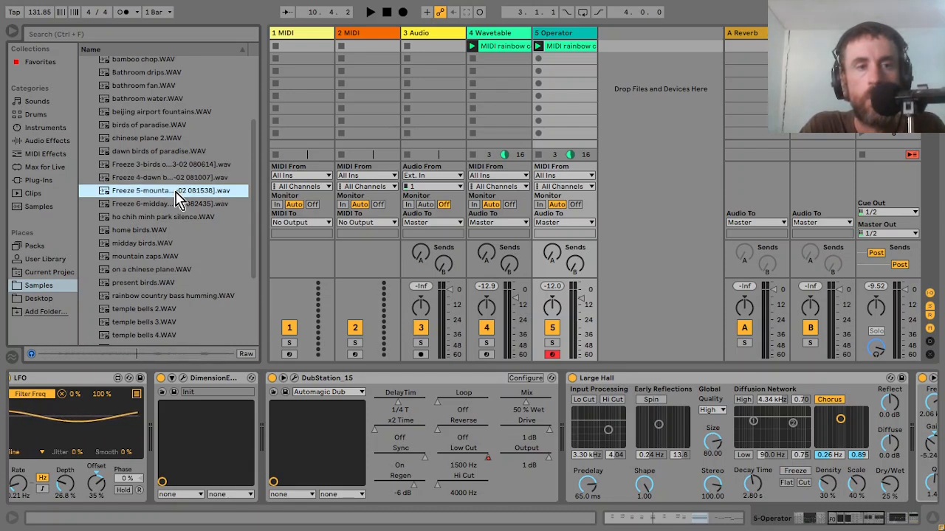
pyautogui.click(177, 205)
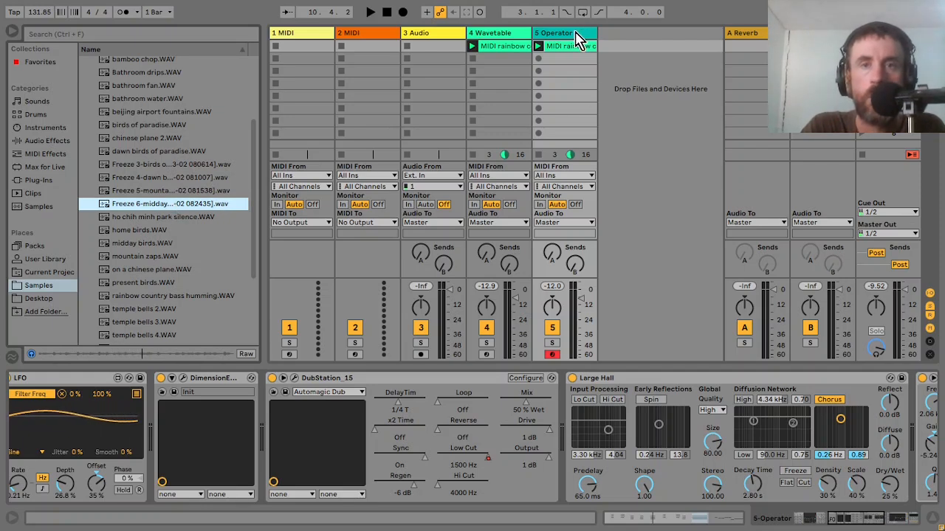
pyautogui.hotkey('ctrl', 't')
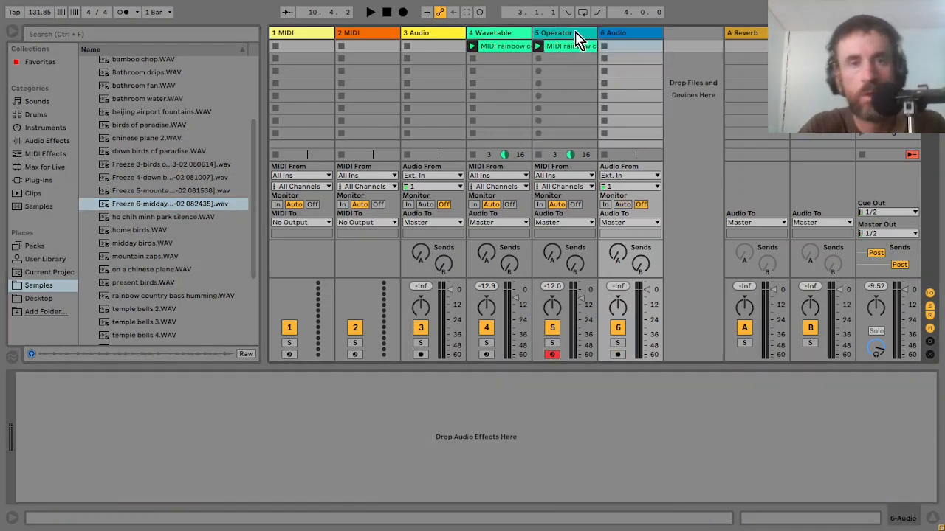
# Step: Place the Freeze 6-midday birds recording in the first clip slot of the new audio track and launch it
pyautogui.click(196, 204)
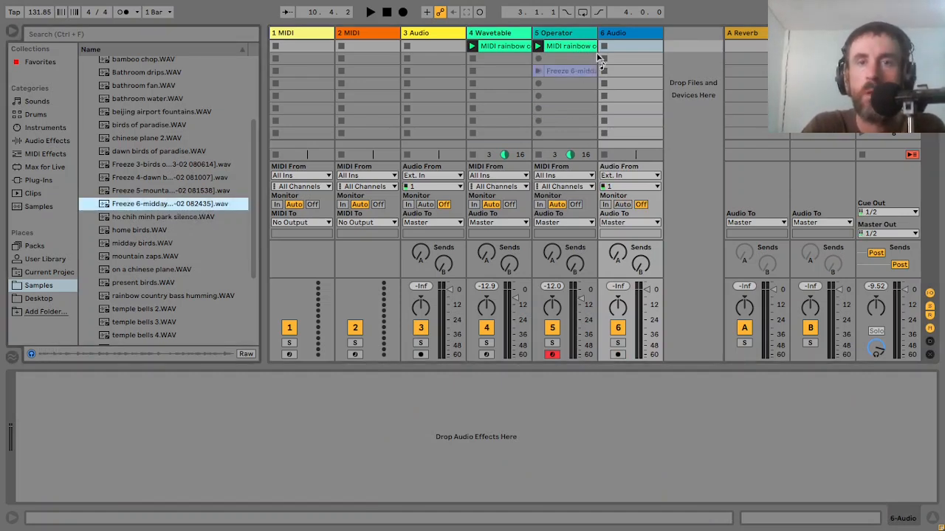
pyautogui.moveTo(169, 207); pyautogui.dragTo(620, 50)
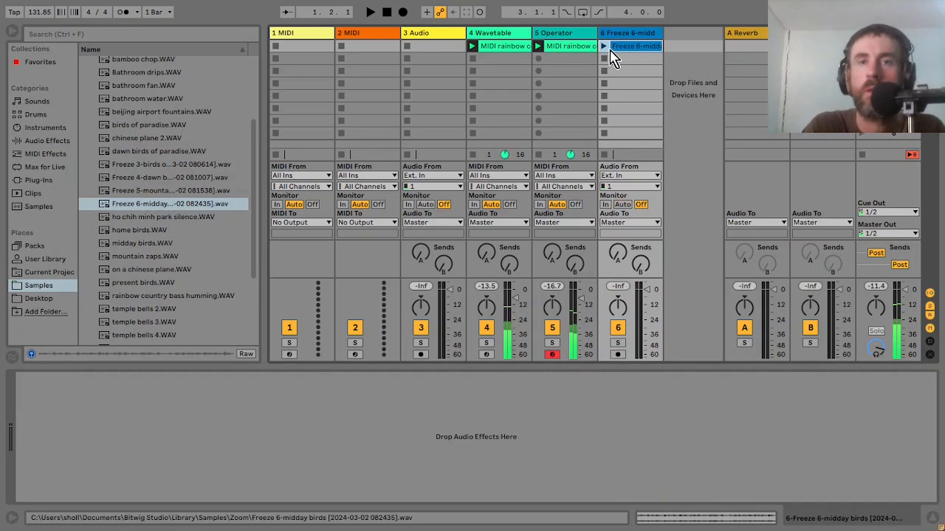
pyautogui.click(604, 47)
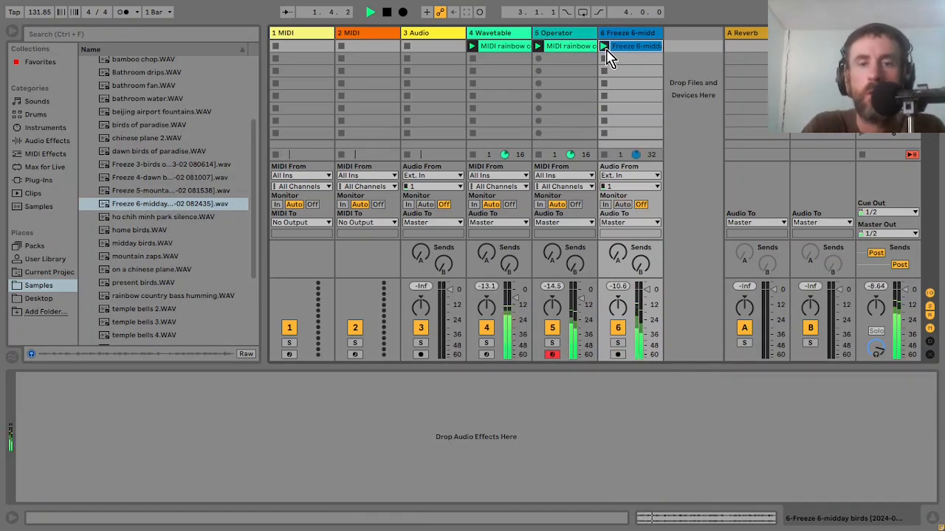
# Step: Show the midday birds clip's waveform and loop only its first two bars
pyautogui.doubleClick(622, 47)
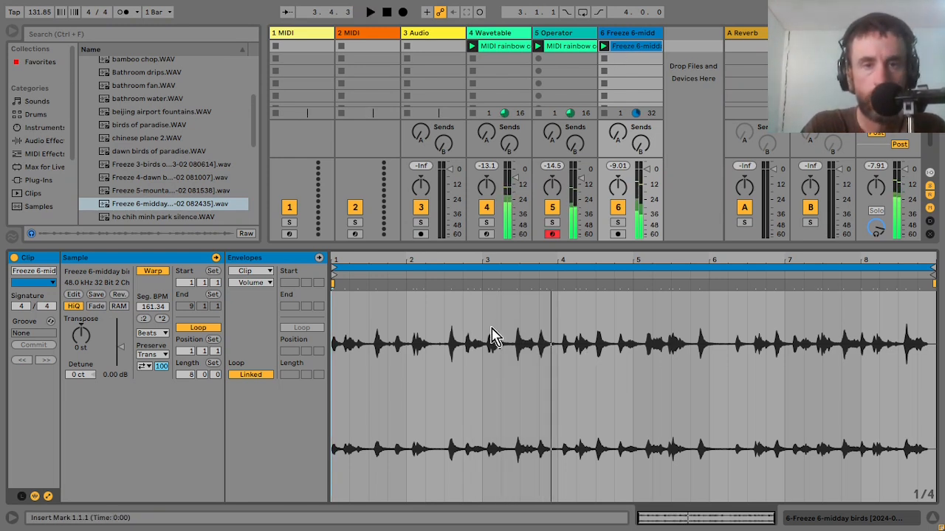
pyautogui.click(482, 332)
pyautogui.moveTo(473, 332); pyautogui.dragTo(331, 327)
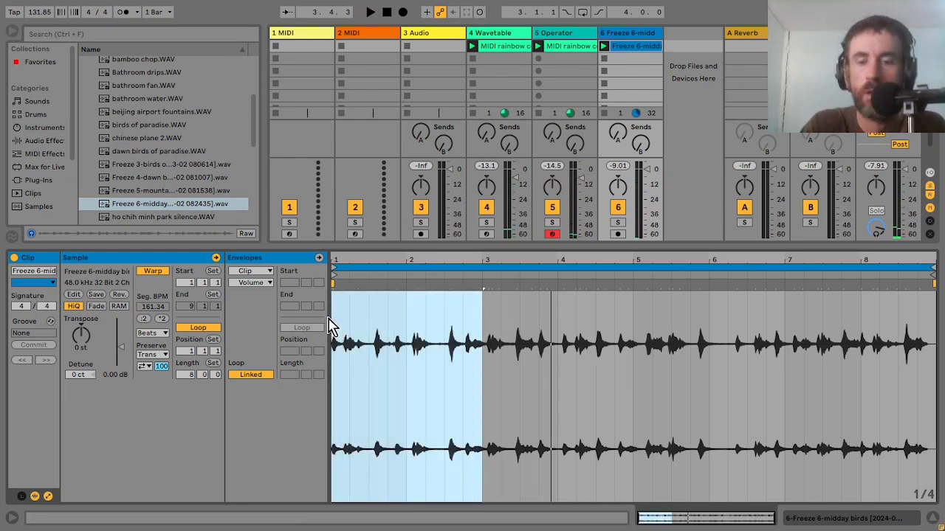
pyautogui.hotkey('ctrl', 'l')
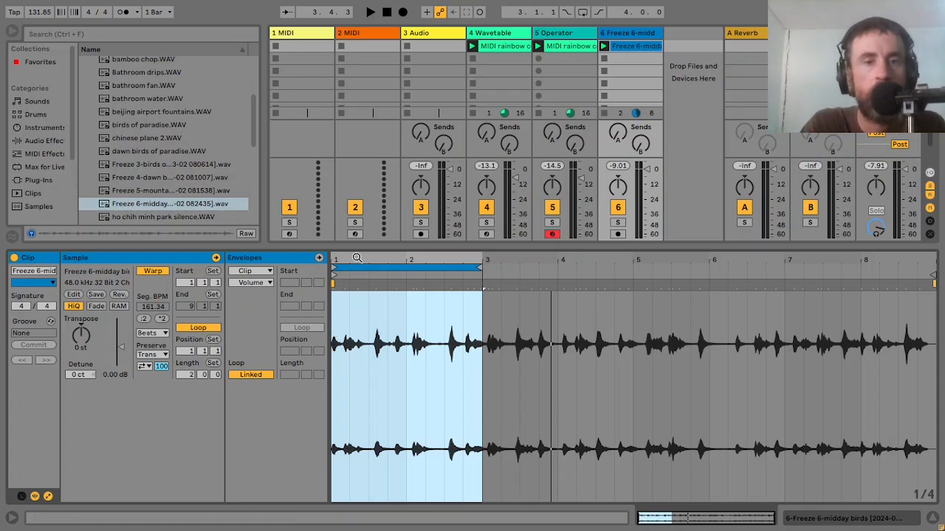
pyautogui.press('z')
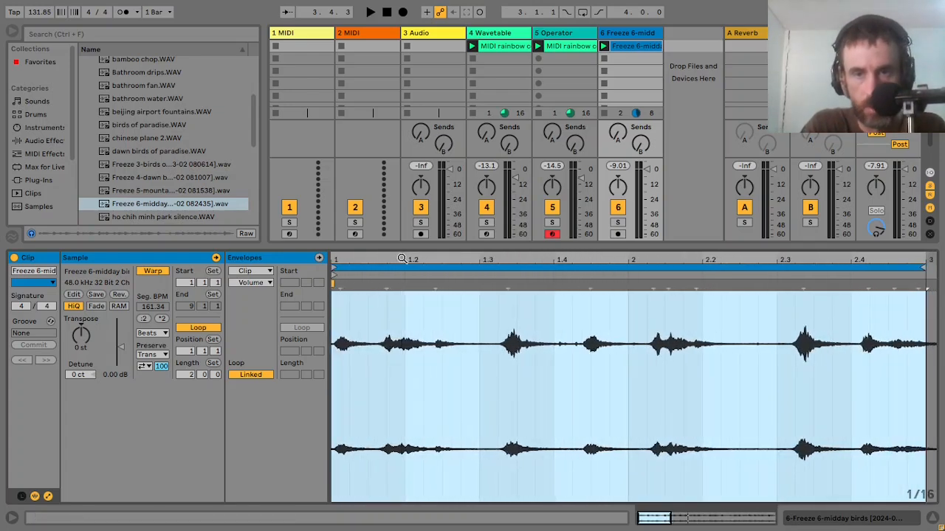
# Step: During playback, warp the bird calls in the clip's first bar onto the sixteenth-note grid at 1.1.4, 1.2.3 and 1.3.3
pyautogui.press('space')
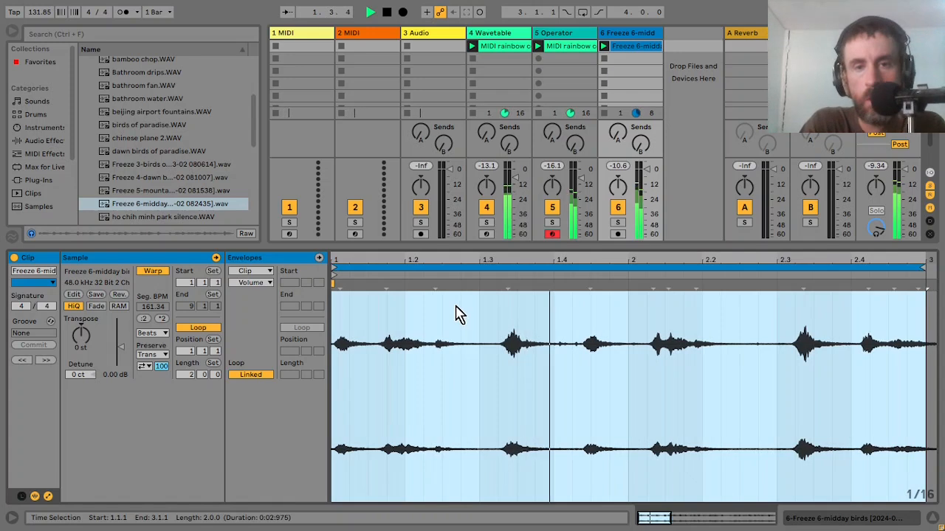
pyautogui.moveTo(507, 286); pyautogui.dragTo(515, 286)
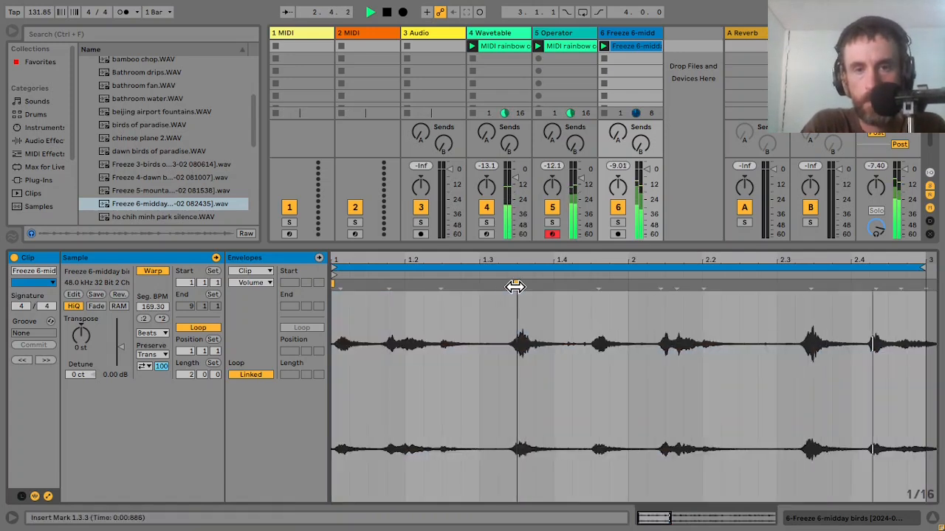
pyautogui.doubleClick(441, 285)
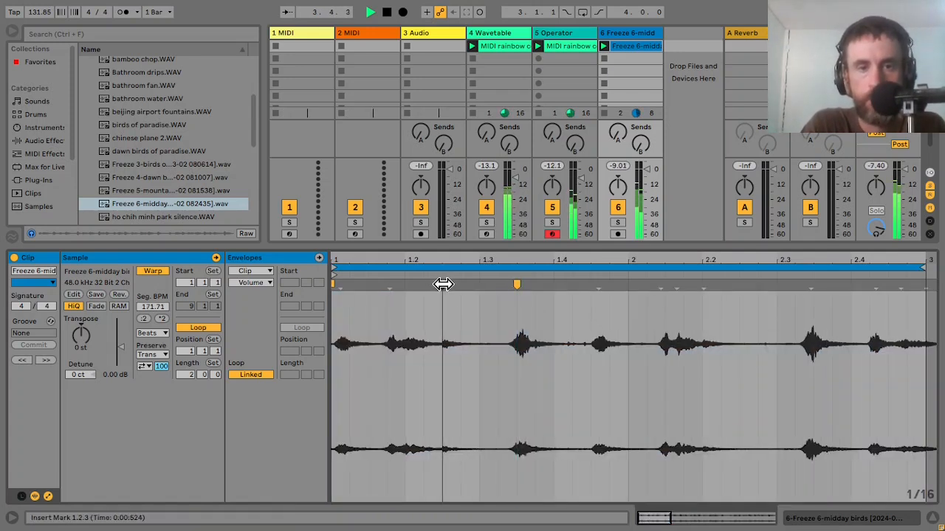
pyautogui.doubleClick(386, 285)
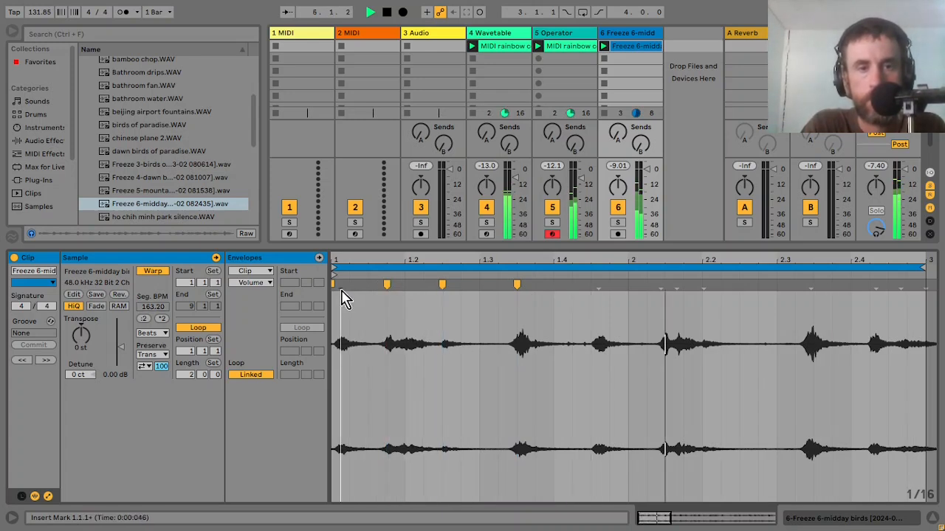
pyautogui.click(336, 301)
pyautogui.click(342, 298)
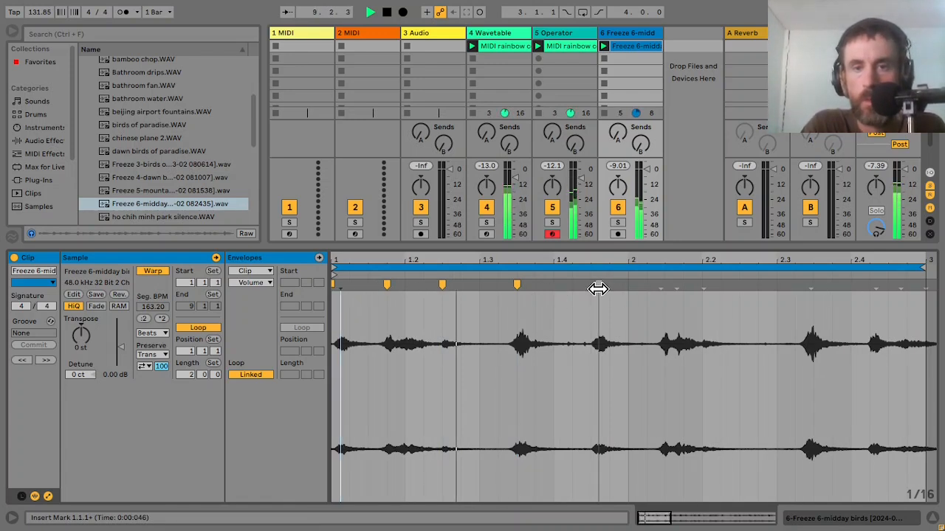
# Step: Warp the rest of the loop's bird calls onto sixteenth-note grid positions from 1.4.3 through 2.4.4
pyautogui.moveTo(598, 288); pyautogui.dragTo(590, 287)
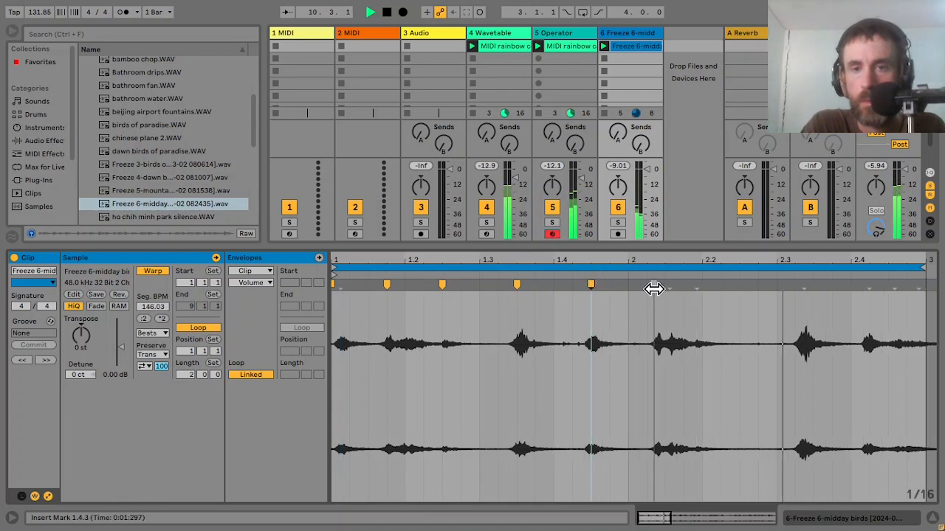
pyautogui.moveTo(656, 288); pyautogui.dragTo(665, 287)
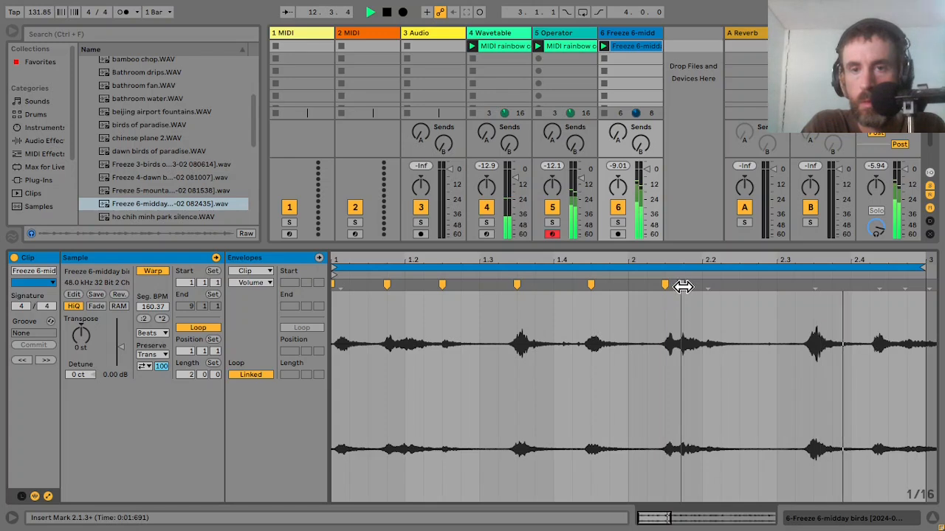
pyautogui.moveTo(686, 287); pyautogui.dragTo(703, 287)
pyautogui.moveTo(808, 291); pyautogui.dragTo(815, 293)
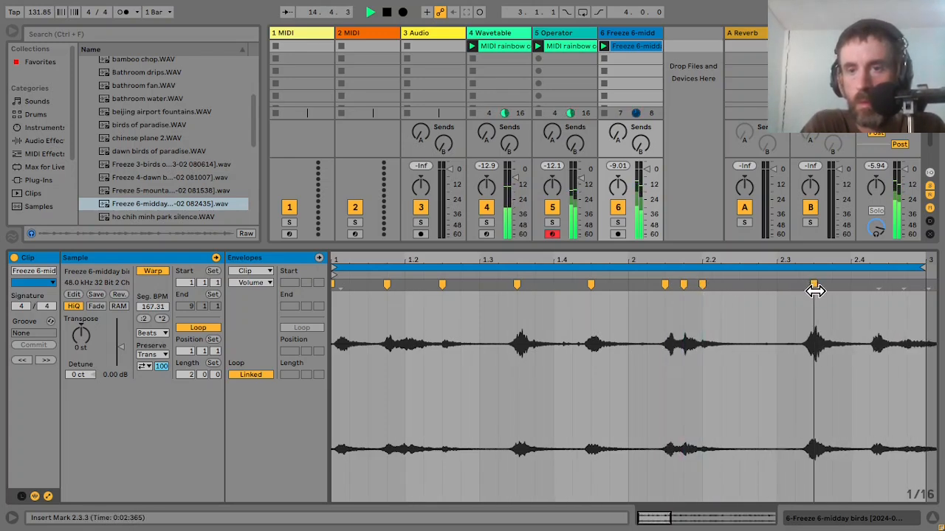
pyautogui.moveTo(877, 284); pyautogui.dragTo(908, 290)
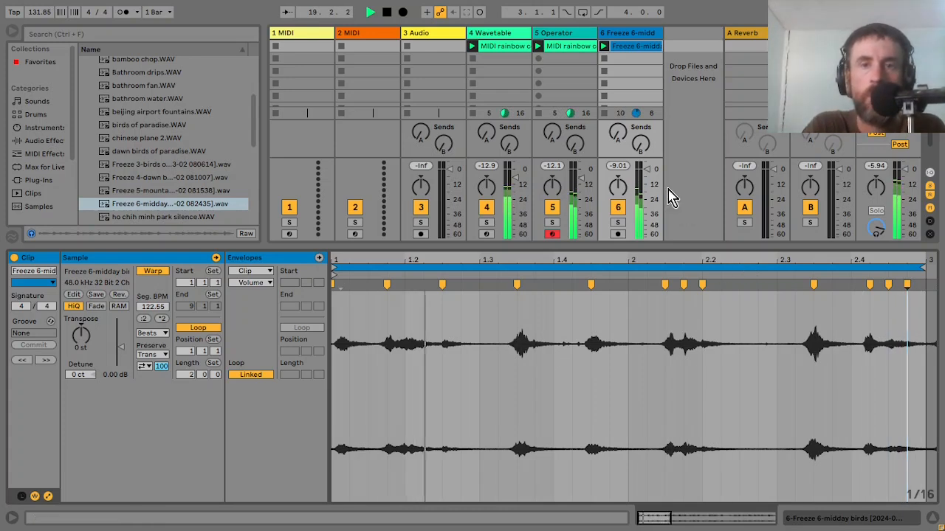
# Step: Lower the midday birds track's volume and transpose its clip to -9 semitones while auditioning it with the other parts
pyautogui.moveTo(647, 179); pyautogui.dragTo(647, 184)
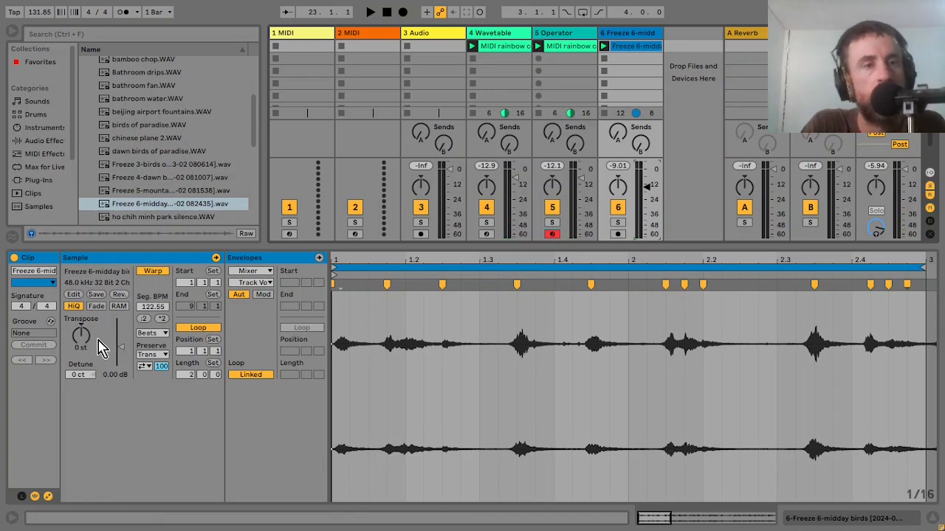
pyautogui.press('space')
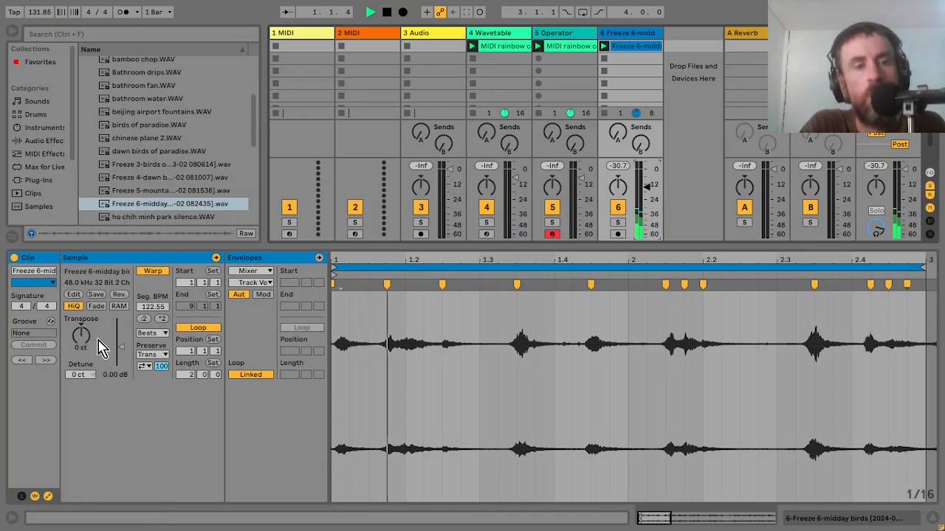
pyautogui.moveTo(83, 336); pyautogui.dragTo(83, 369)
pyautogui.moveTo(81, 336); pyautogui.dragTo(81, 314)
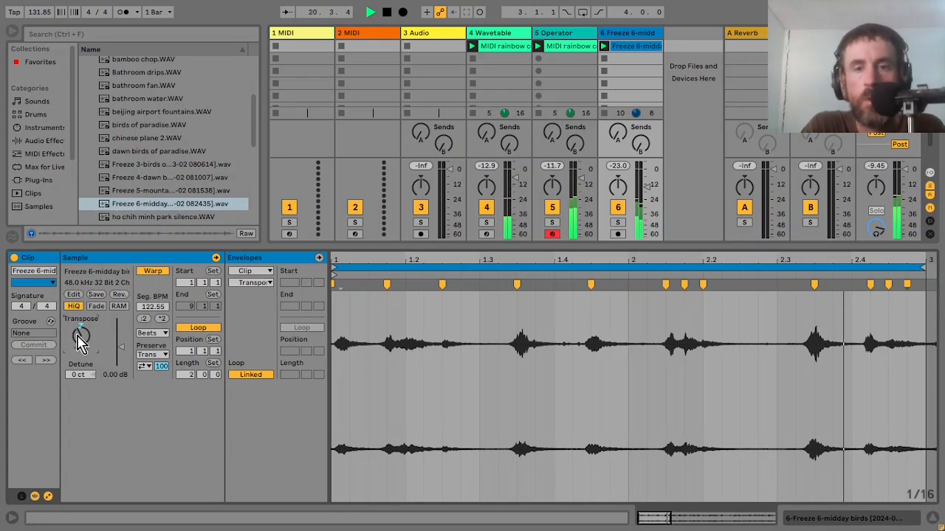
pyautogui.press('space')
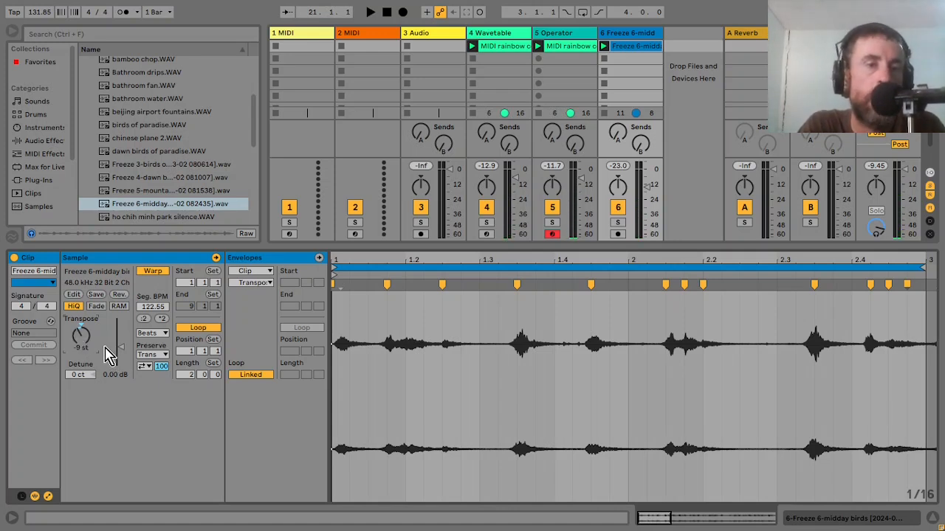
pyautogui.press('space')
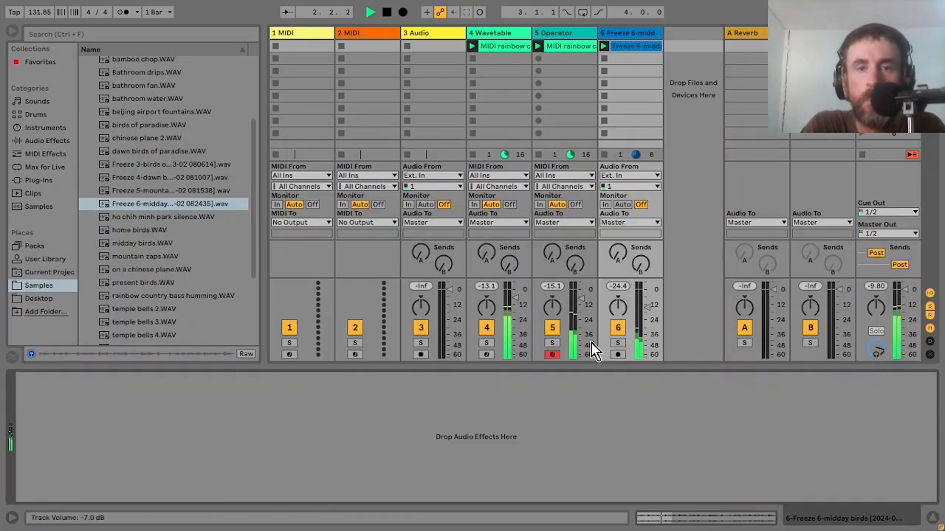
# Step: Add EQ Eight followed by a Compressor to the midday birds track
pyautogui.click(49, 144)
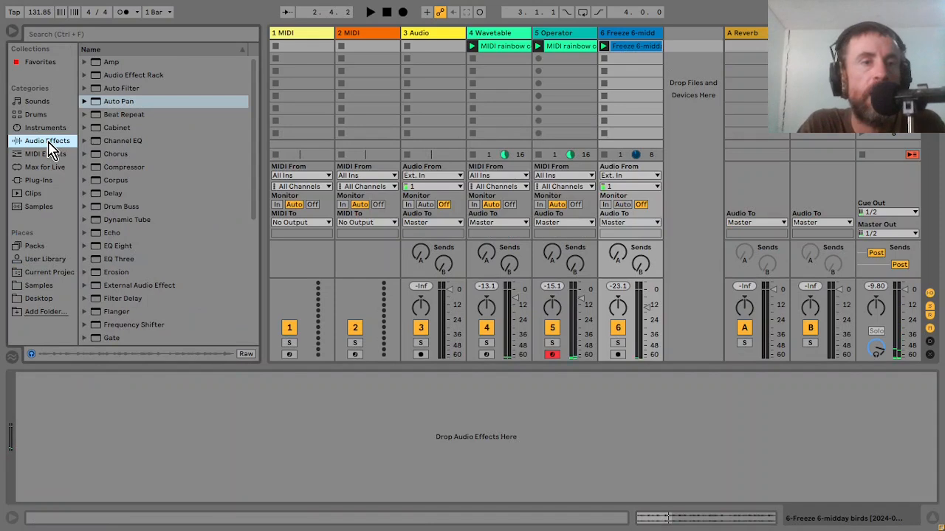
pyautogui.doubleClick(122, 246)
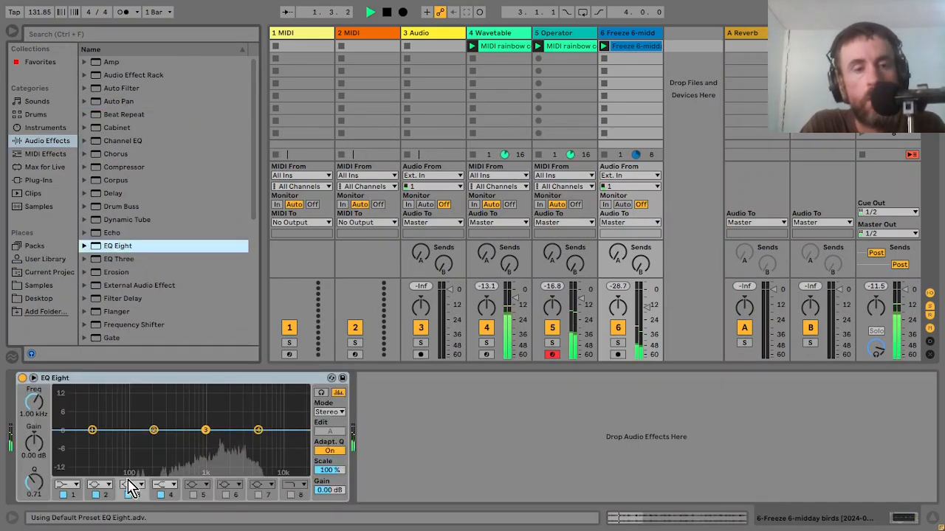
pyautogui.press('space')
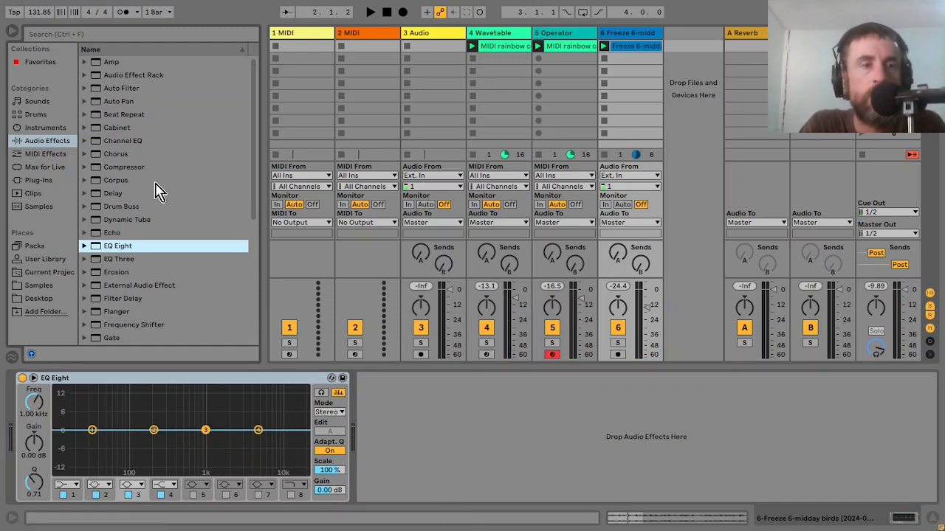
pyautogui.moveTo(136, 171); pyautogui.dragTo(437, 398)
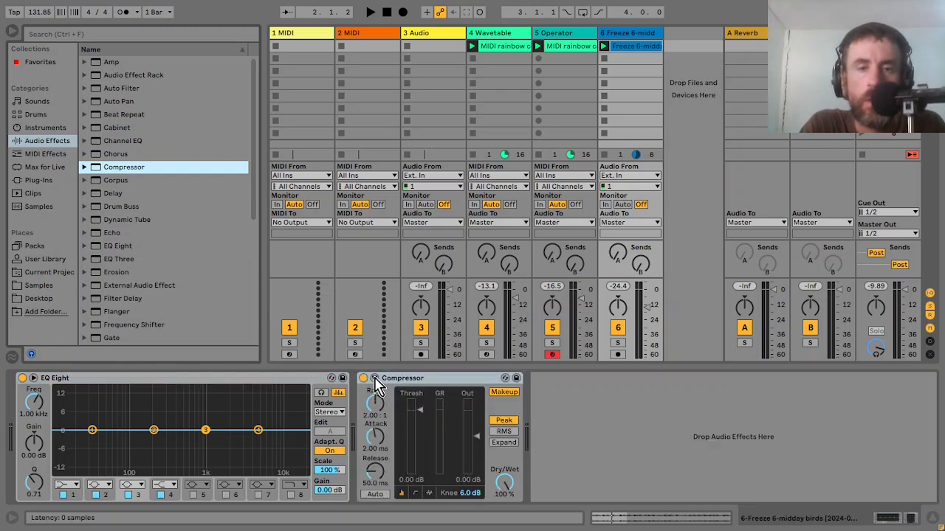
# Step: Sidechain the Compressor from 4-Wavetable with a 2.86:1 ratio, 0.03 ms attack and -16.4 dB threshold
pyautogui.click(374, 378)
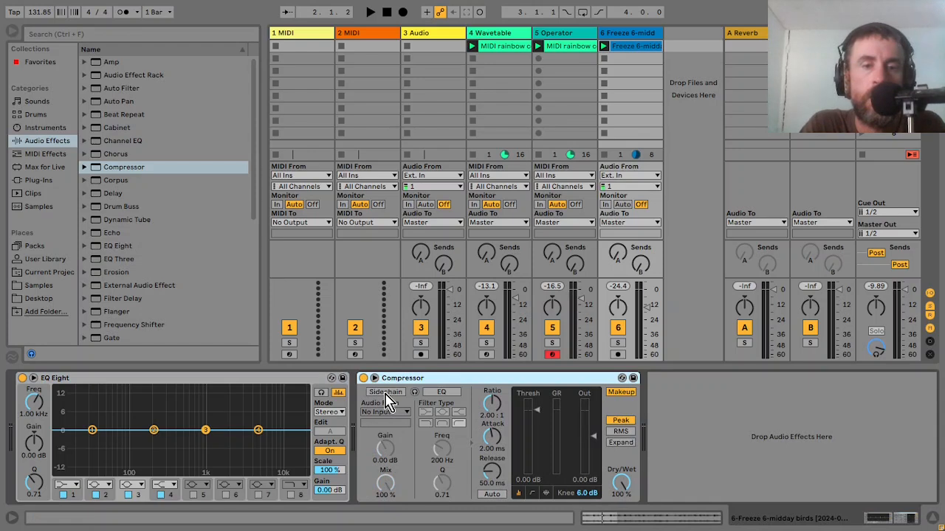
pyautogui.click(385, 394)
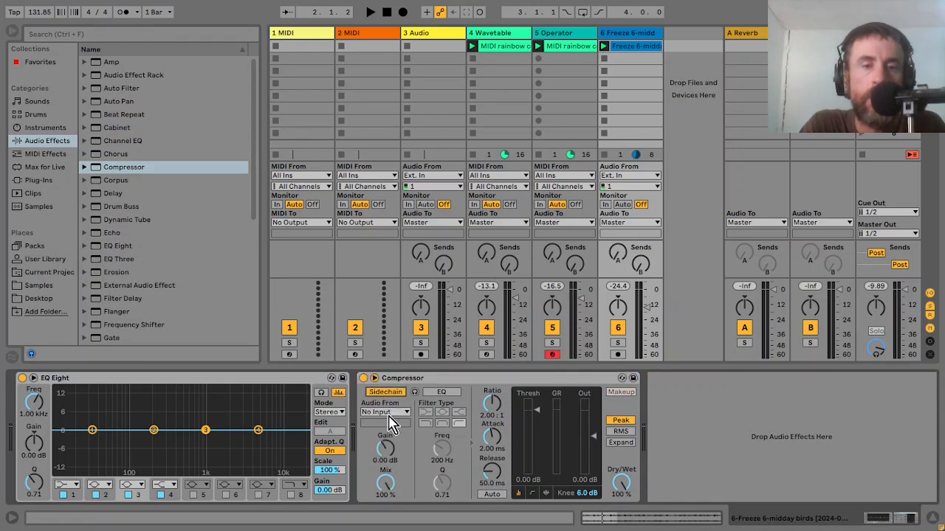
pyautogui.click(388, 412)
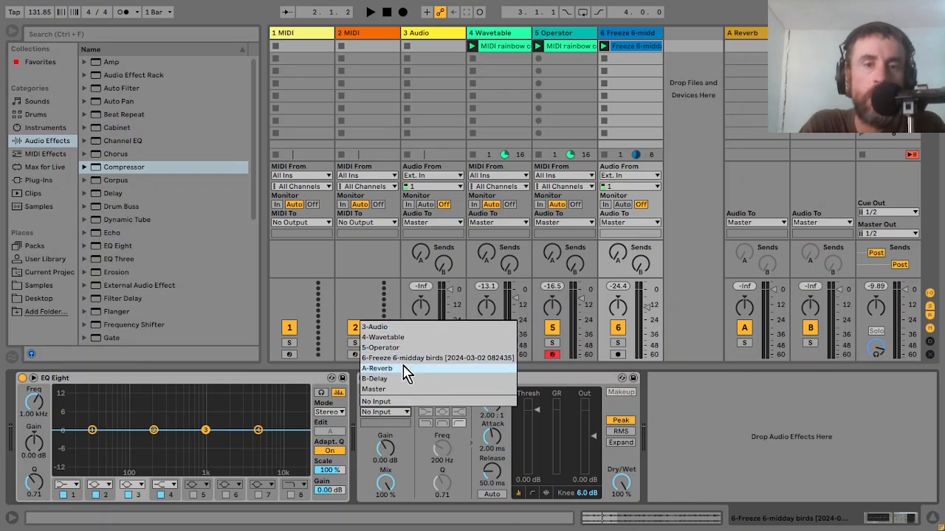
pyautogui.click(397, 338)
pyautogui.press('space')
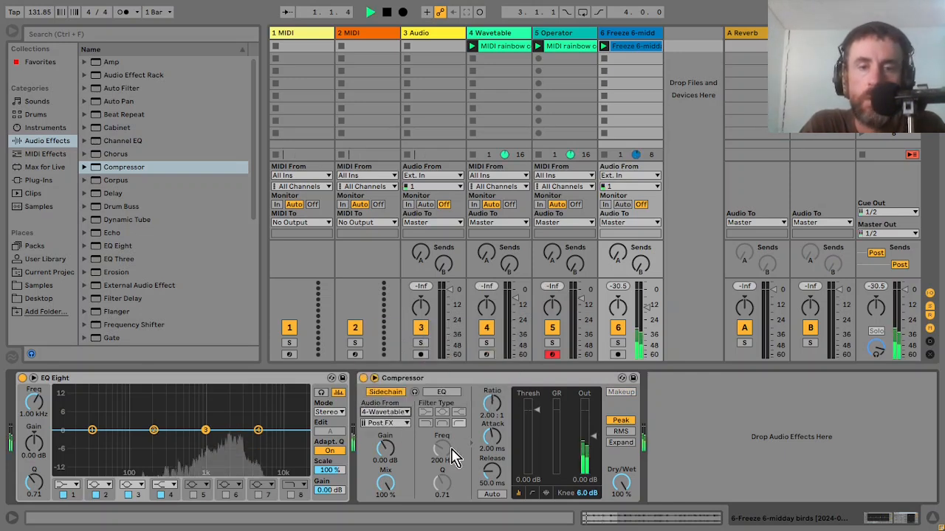
pyautogui.moveTo(492, 432); pyautogui.dragTo(537, 455)
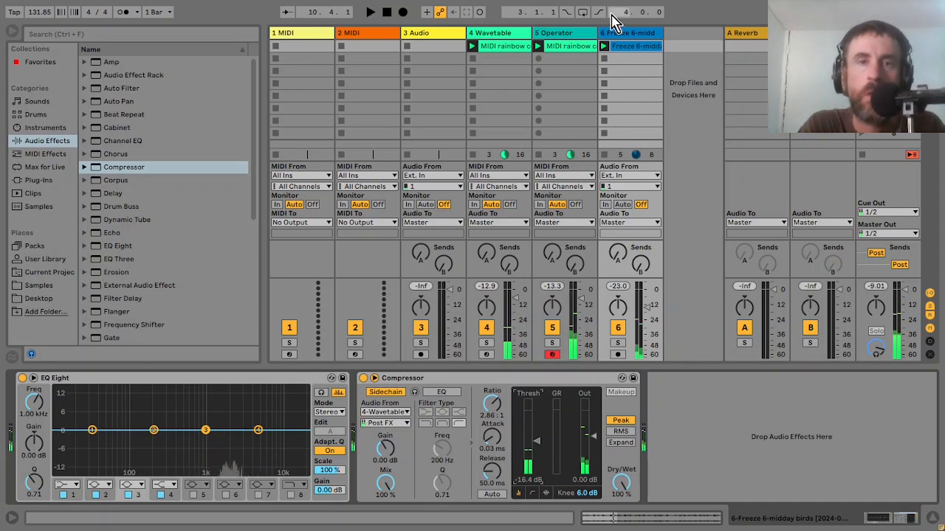
# Step: Copy DubStation_15 and the Large Hall reverb from the Operator track to the midday birds track, placing them between EQ Eight and Compressor
pyautogui.click(570, 37)
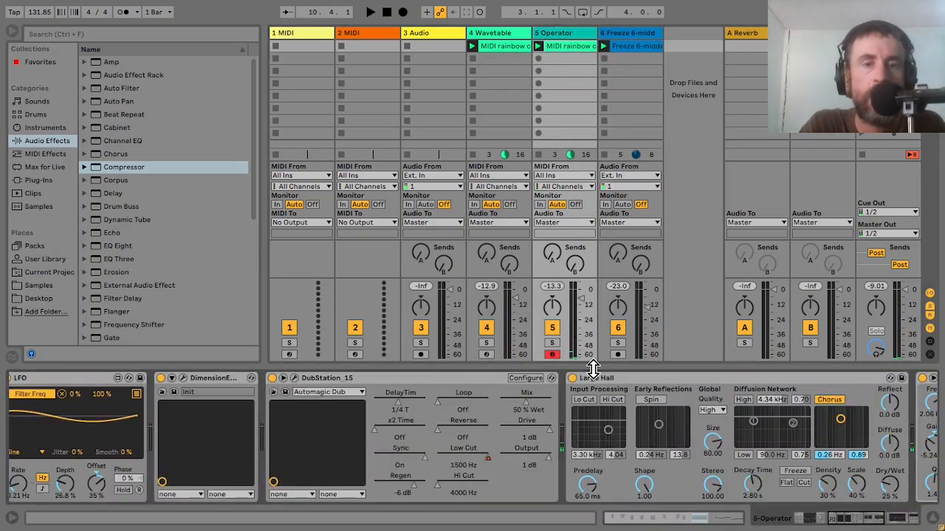
pyautogui.click(456, 387)
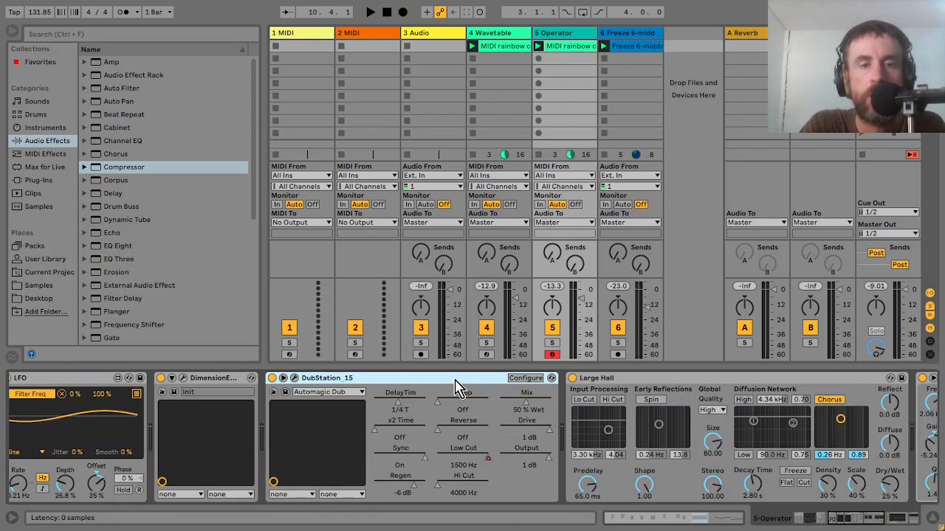
pyautogui.click(647, 383)
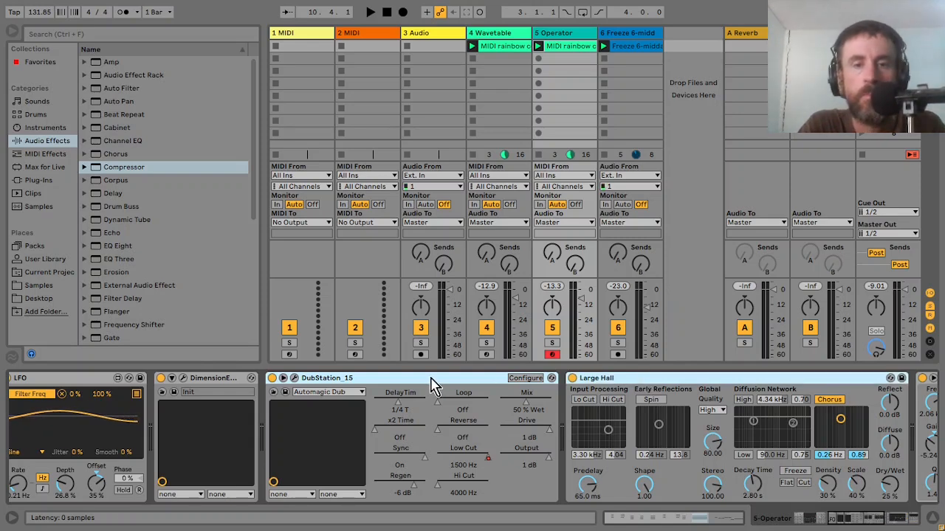
pyautogui.click(628, 33)
pyautogui.press('space')
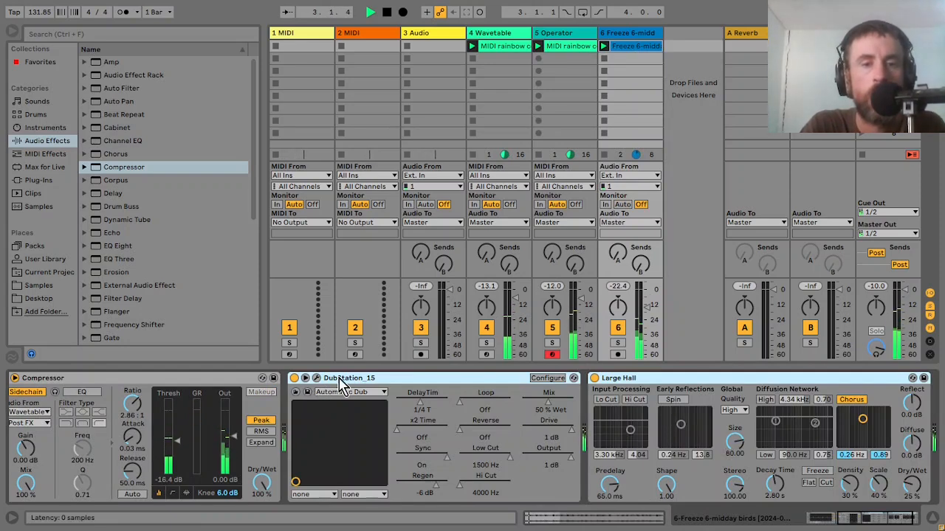
pyautogui.moveTo(339, 379); pyautogui.dragTo(63, 397)
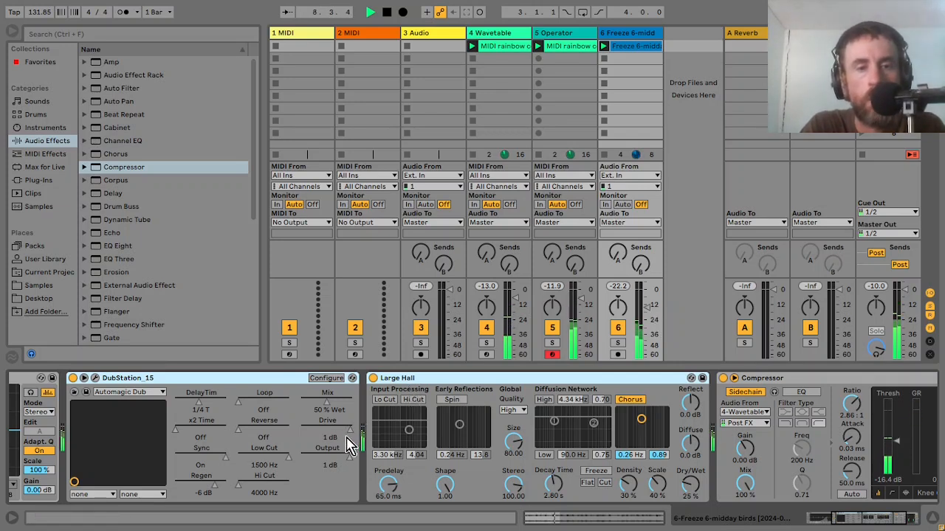
# Step: Set the midday birds track's DubStation_15 to 8 % wet mix and -8 dB drive
pyautogui.moveTo(327, 404); pyautogui.dragTo(327, 413)
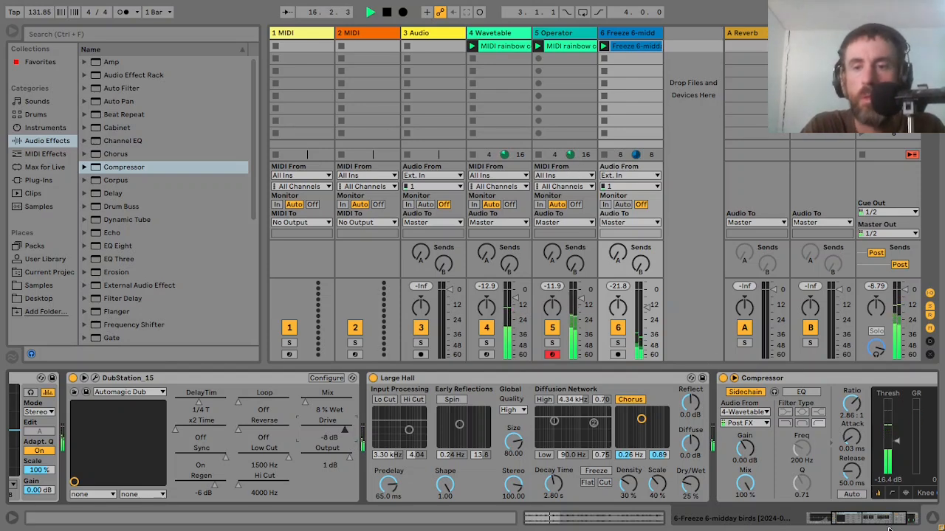
pyautogui.moveTo(865, 519); pyautogui.dragTo(917, 518)
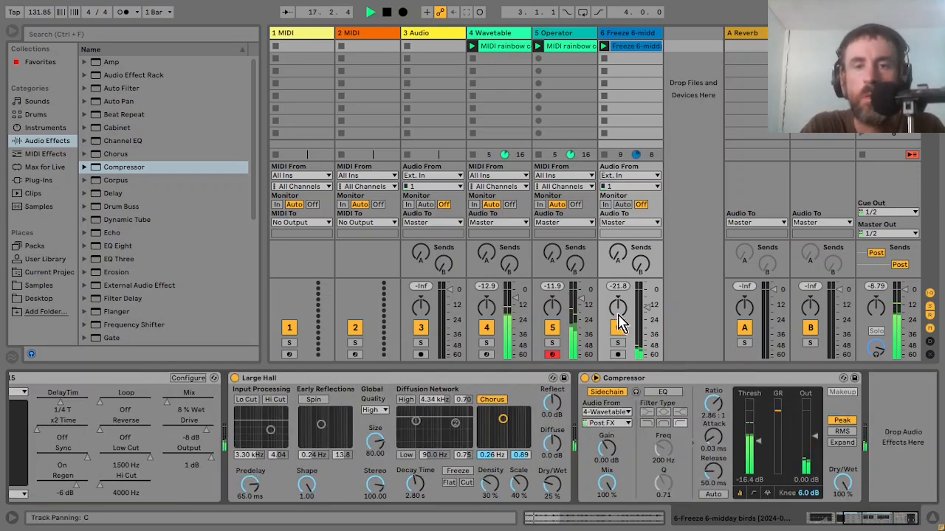
# Step: Add Auto Pan to the midday birds track with 65.1 % amount and a tempo-synced rate of 1, and set the track volume to -11 dB
pyautogui.moveTo(617, 306)
pyautogui.mouseDown()
pyautogui.moveTo(617, 295)
pyautogui.moveTo(618, 316)
pyautogui.mouseUp()
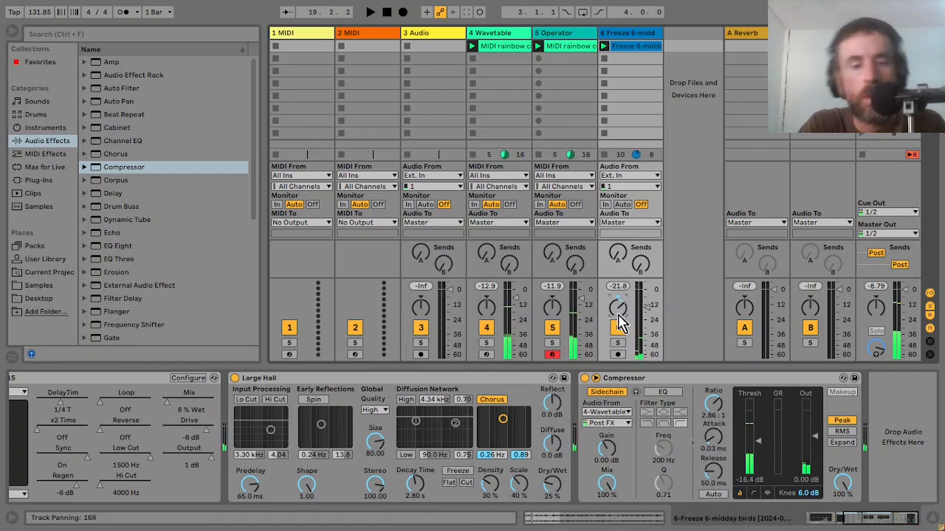
pyautogui.doubleClick(619, 315)
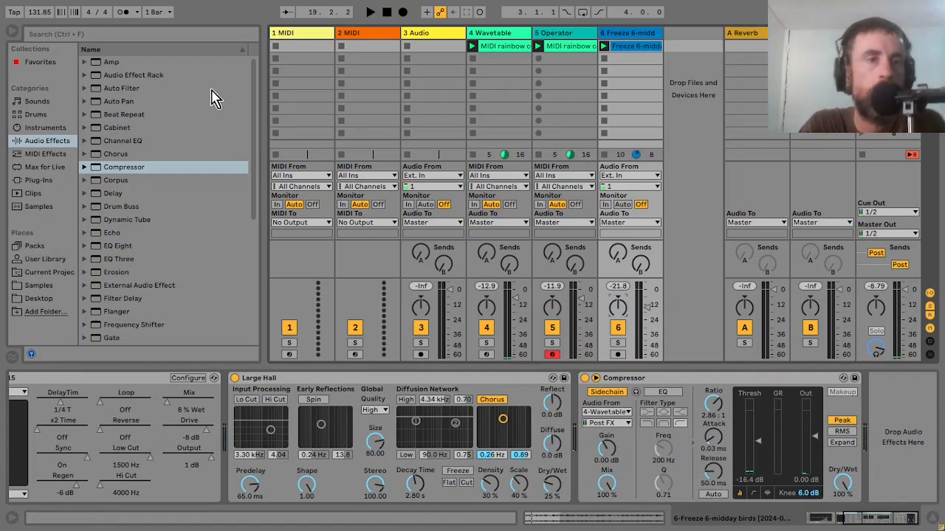
pyautogui.doubleClick(126, 101)
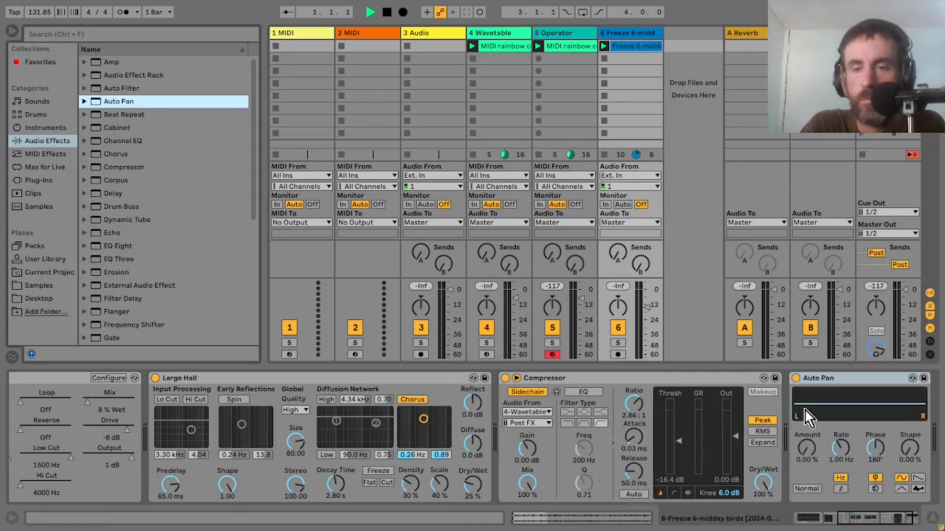
pyautogui.moveTo(811, 449); pyautogui.dragTo(810, 402)
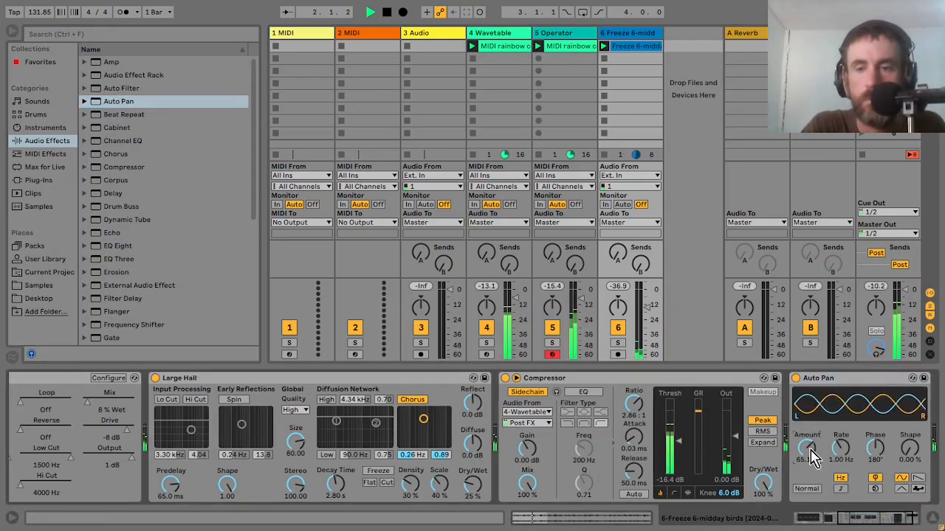
pyautogui.click(841, 490)
pyautogui.moveTo(841, 457)
pyautogui.mouseDown()
pyautogui.moveTo(841, 474)
pyautogui.moveTo(841, 456)
pyautogui.mouseUp()
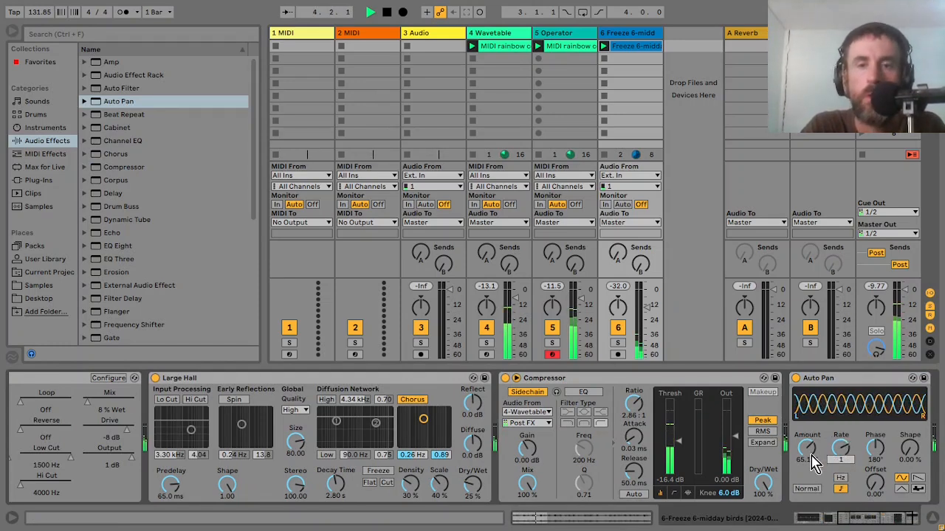
pyautogui.moveTo(648, 304); pyautogui.dragTo(647, 307)
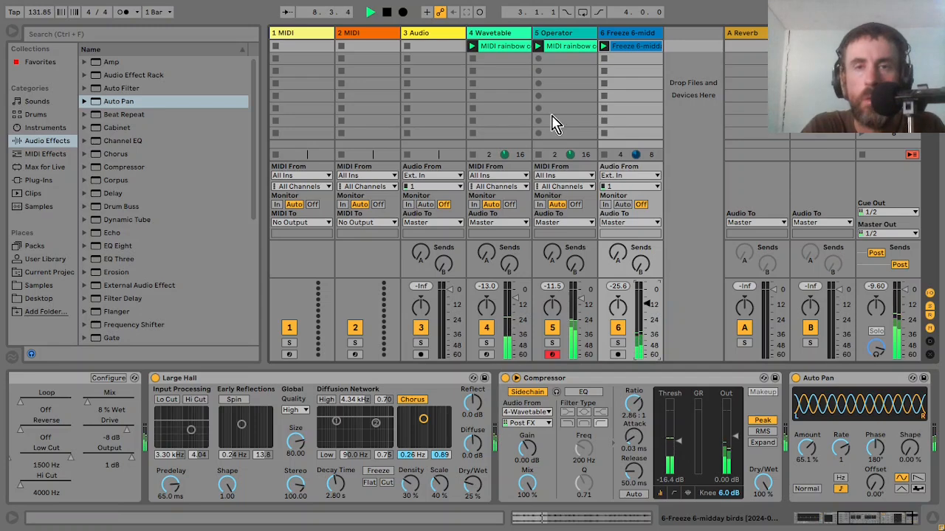
# Step: Stop playback and add a Glue Compressor to the Master track
pyautogui.click(557, 34)
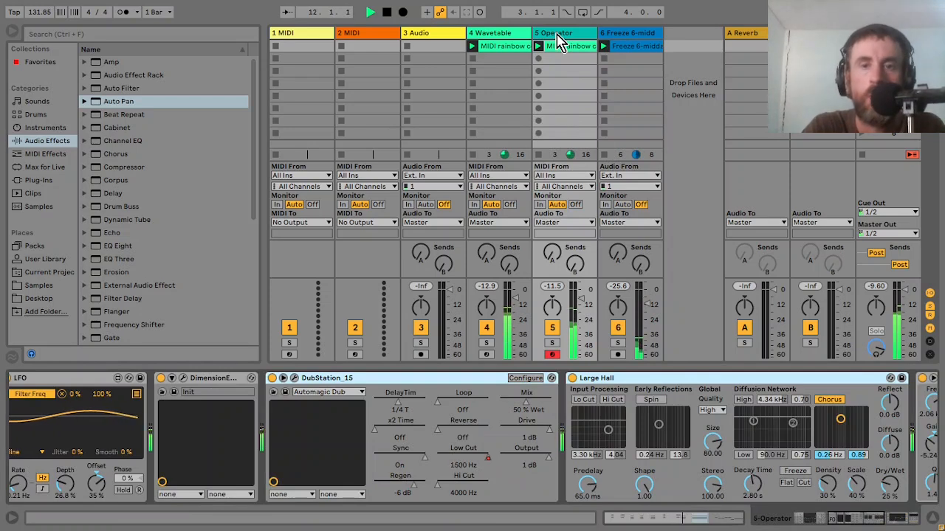
pyautogui.press('space')
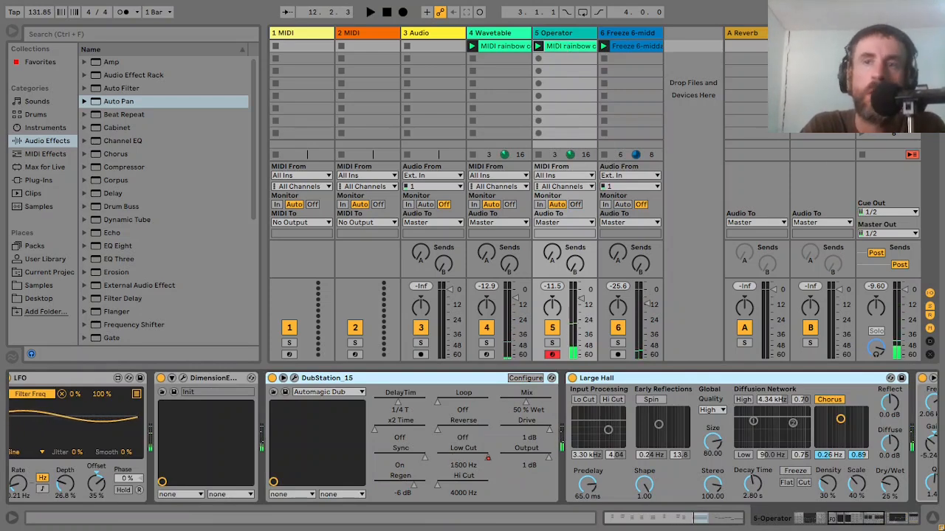
pyautogui.click(886, 33)
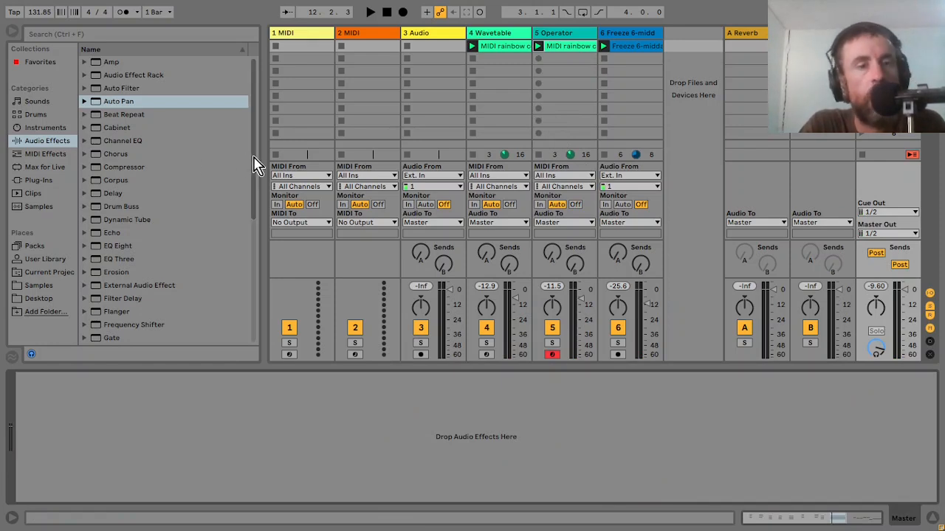
pyautogui.moveTo(255, 164); pyautogui.dragTo(256, 231)
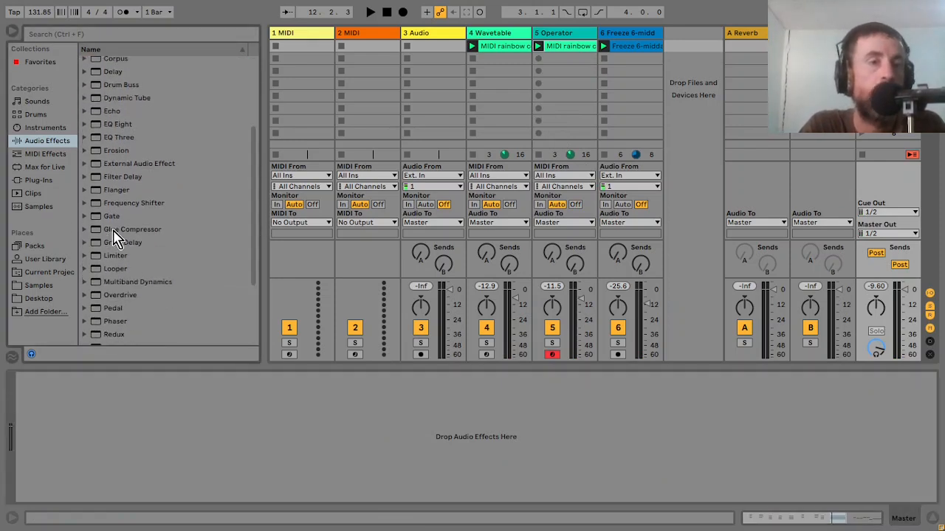
pyautogui.moveTo(113, 231); pyautogui.dragTo(214, 432)
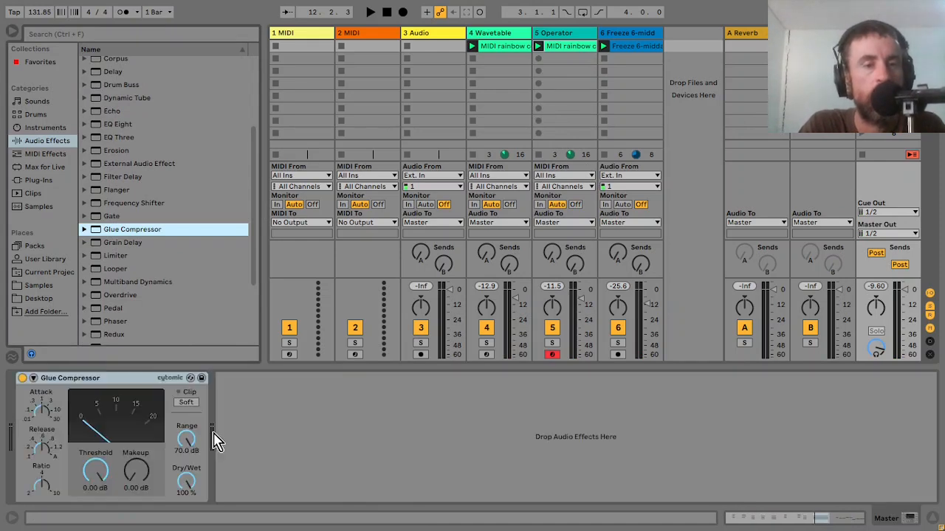
# Step: Set the Master's Glue Compressor to a slower attack, ratio 2, -21.0 dB threshold and 3.81 dB makeup gain
pyautogui.click(37, 411)
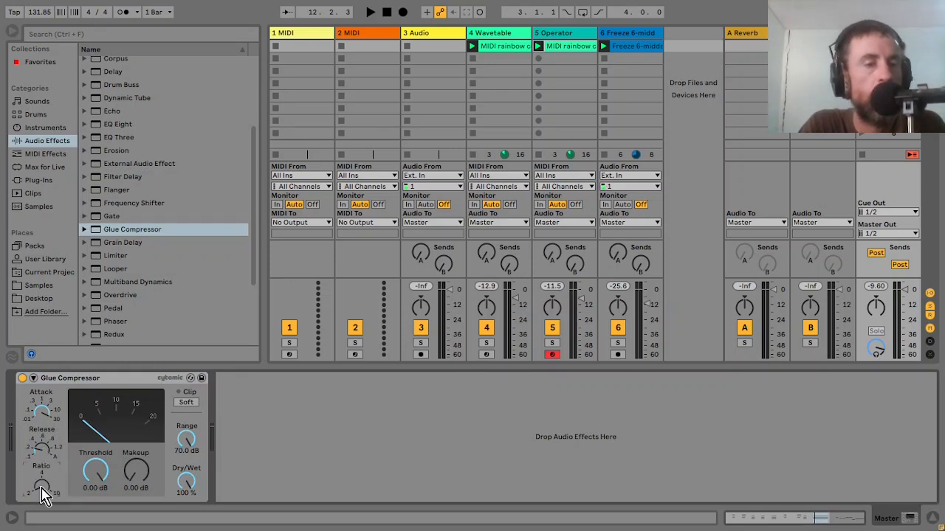
pyautogui.press('space')
pyautogui.moveTo(96, 471); pyautogui.dragTo(146, 474)
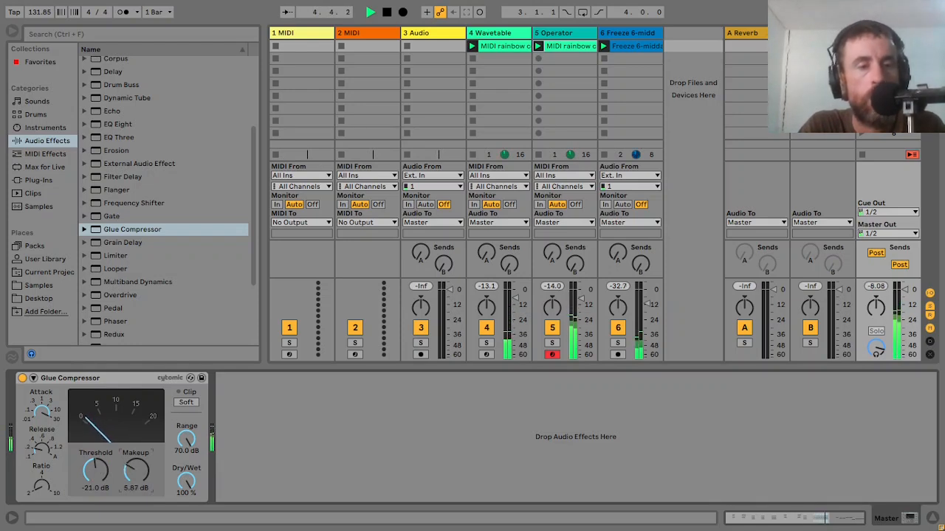
pyautogui.moveTo(136, 470); pyautogui.dragTo(135, 480)
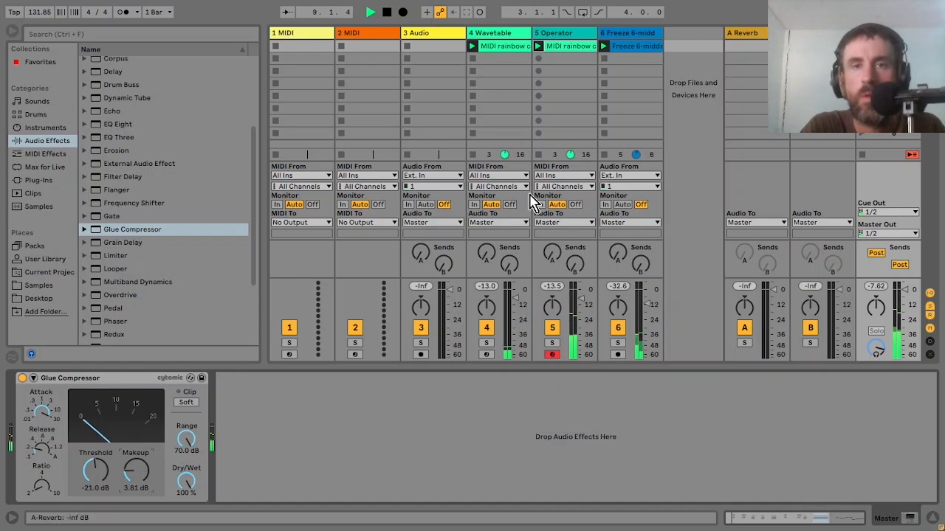
# Step: Audition the Operator track's Large Hall reverb at up to 67 % dry/wet and set it to 22 %
pyautogui.click(556, 34)
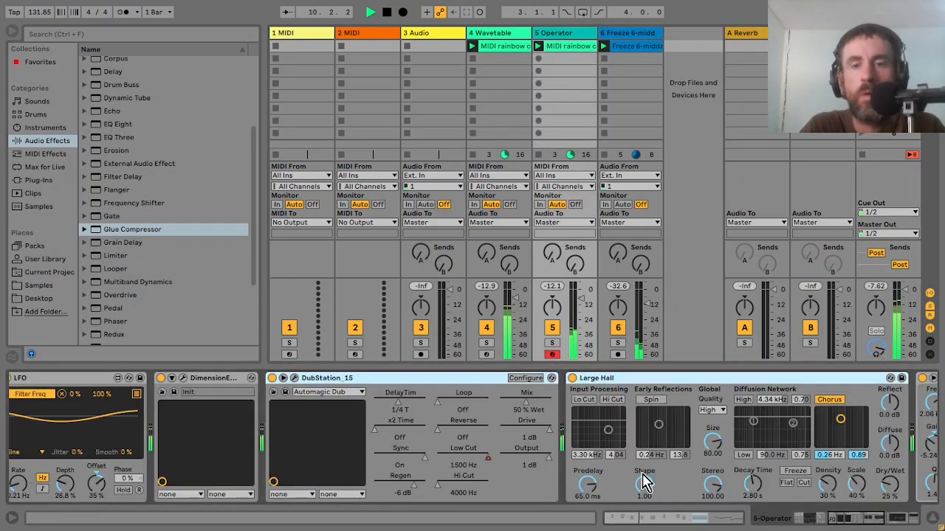
pyautogui.moveTo(888, 485); pyautogui.dragTo(888, 479)
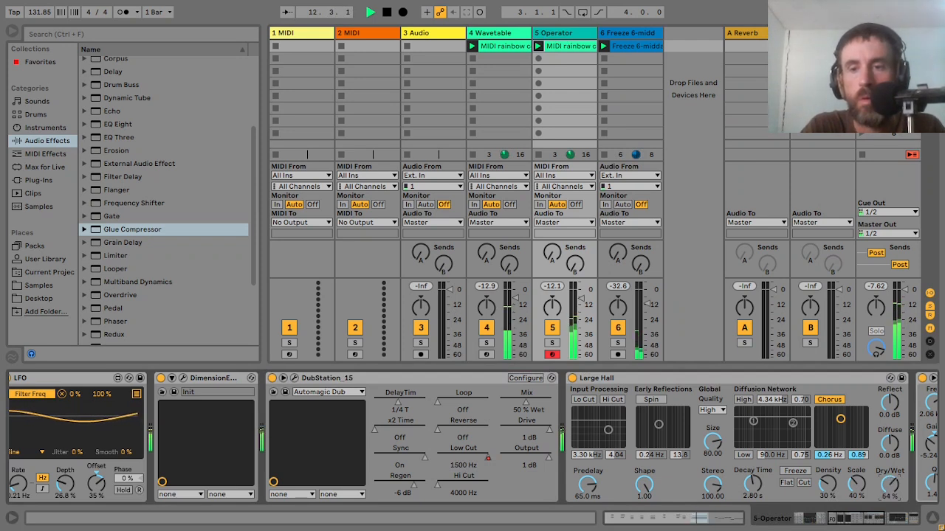
pyautogui.moveTo(889, 485); pyautogui.dragTo(889, 483)
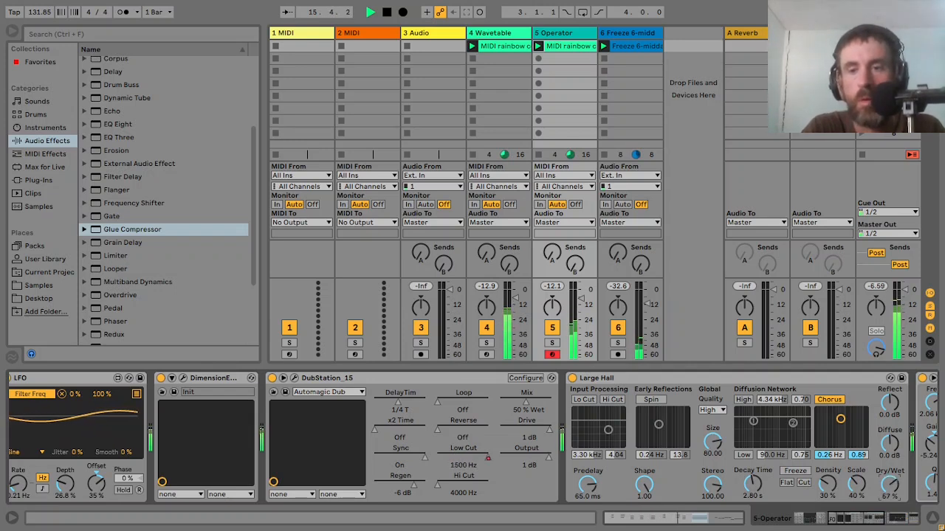
pyautogui.moveTo(890, 484); pyautogui.dragTo(889, 483)
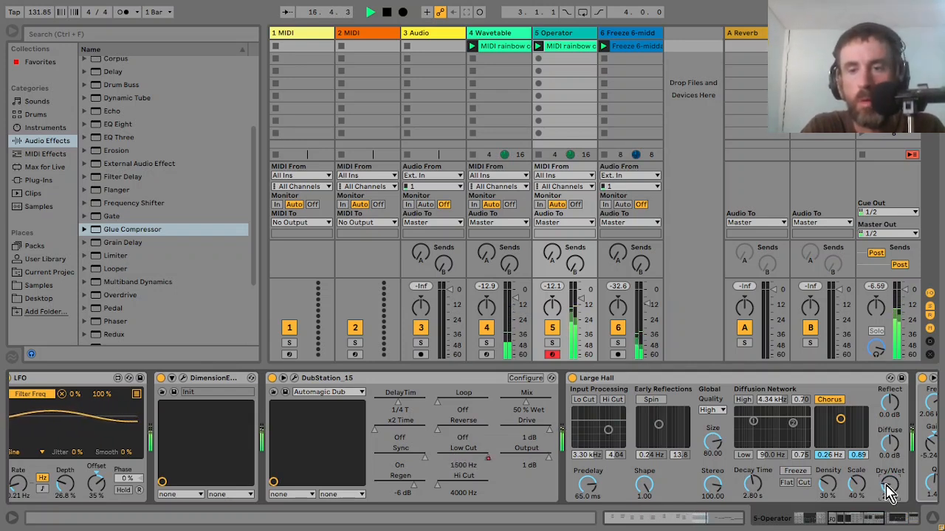
pyautogui.press('space')
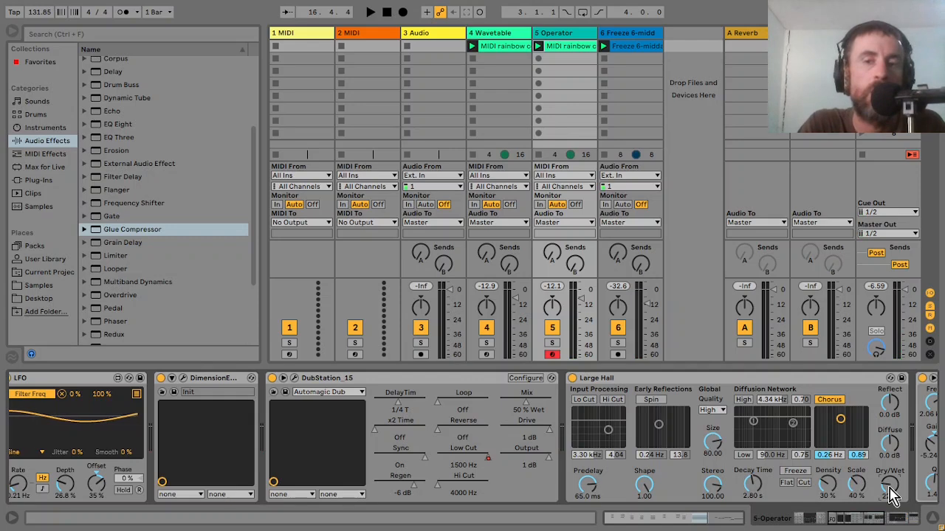
# Step: Record the session clips into the Arrangement from bar 1 to bar 17 while varying Operator's Large Hall dry/wet as automation
pyautogui.click(387, 12)
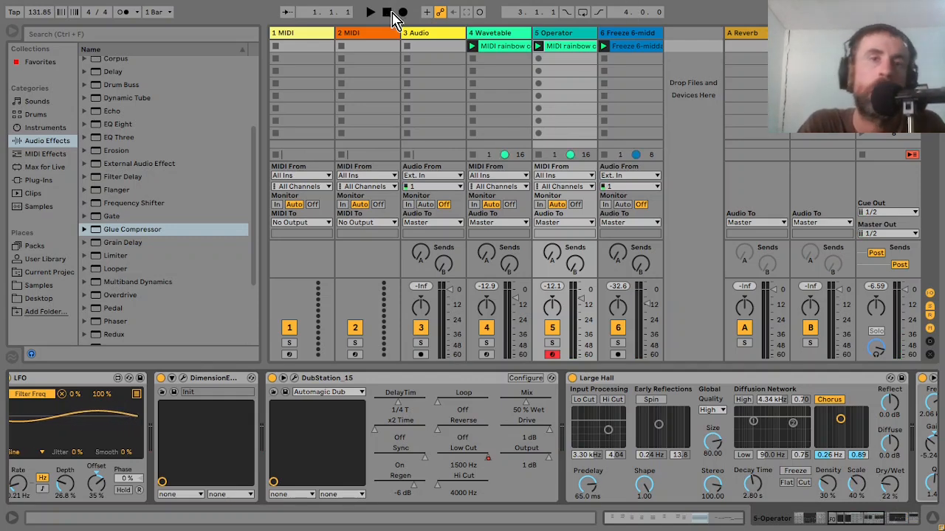
pyautogui.click(403, 12)
pyautogui.press('Tab')
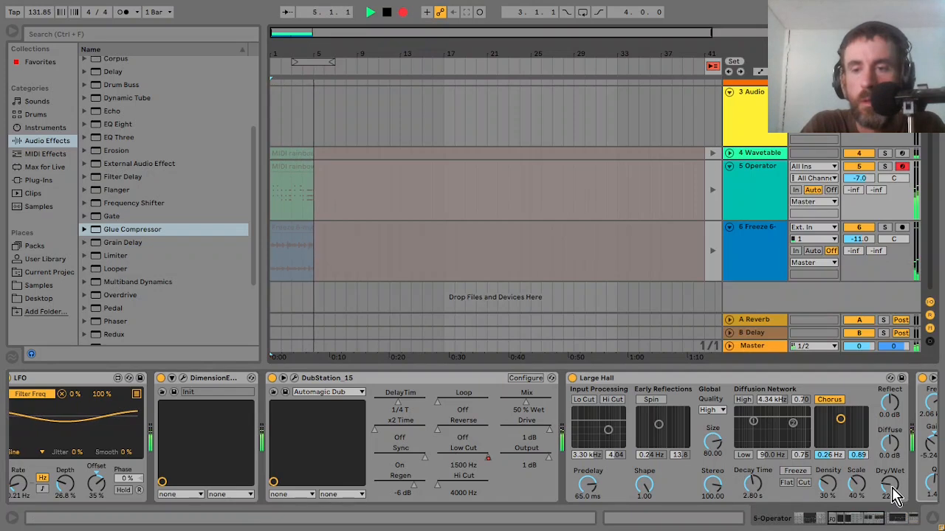
pyautogui.moveTo(893, 489)
pyautogui.mouseDown()
pyautogui.moveTo(892, 468)
pyautogui.moveTo(892, 487)
pyautogui.mouseUp()
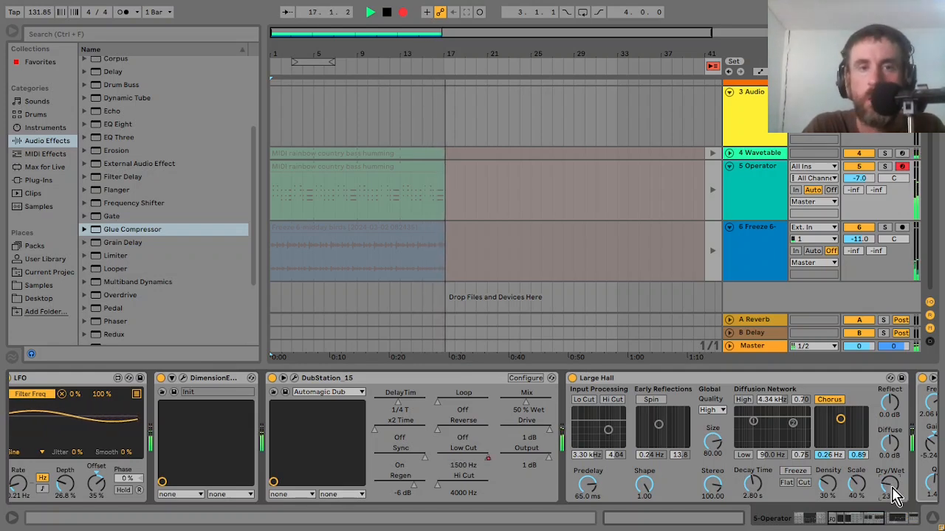
pyautogui.press('space')
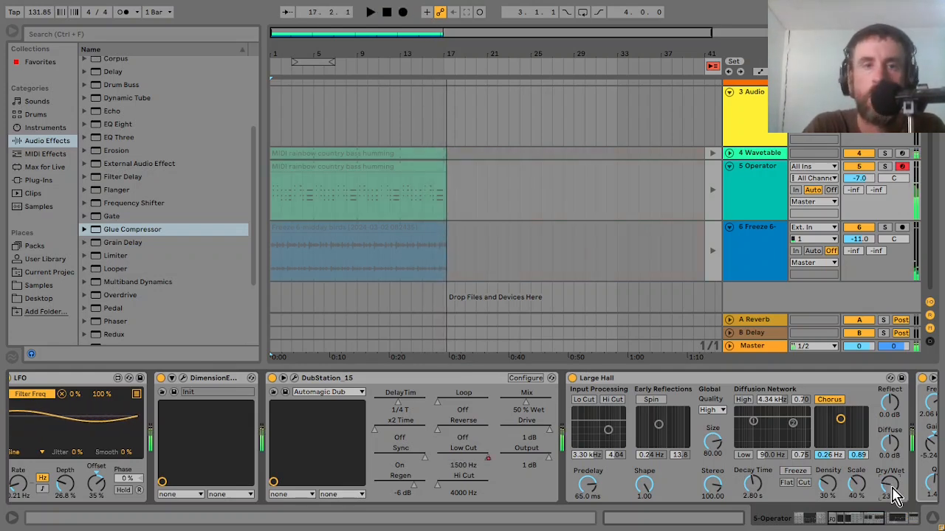
# Step: Switch playback back to the Arrangement and loop the 16 recorded bars from bar 1
pyautogui.click(713, 67)
pyautogui.click(439, 195)
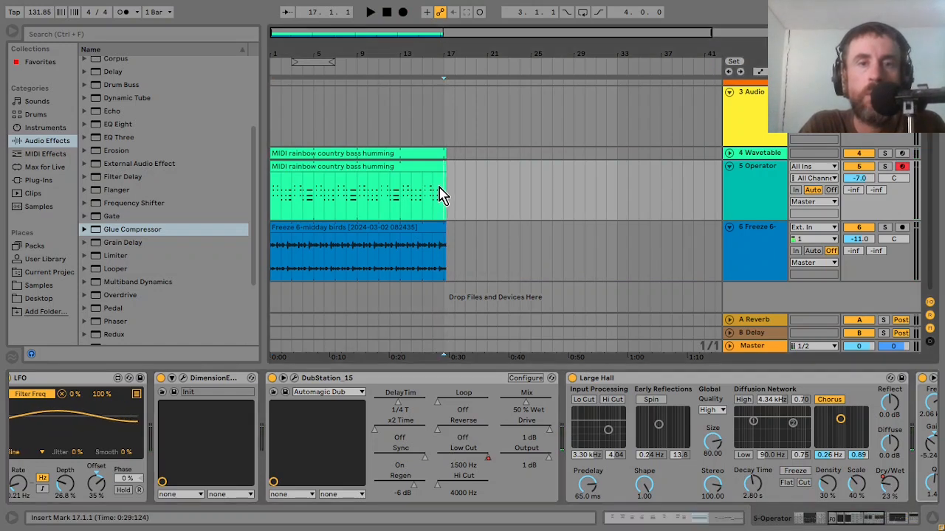
pyautogui.moveTo(439, 196); pyautogui.dragTo(258, 188)
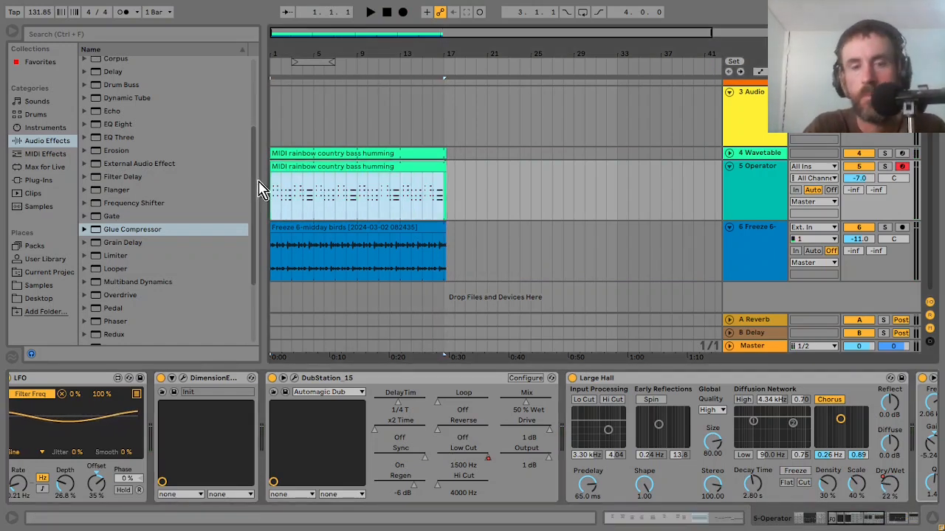
pyautogui.hotkey('ctrl', 'l')
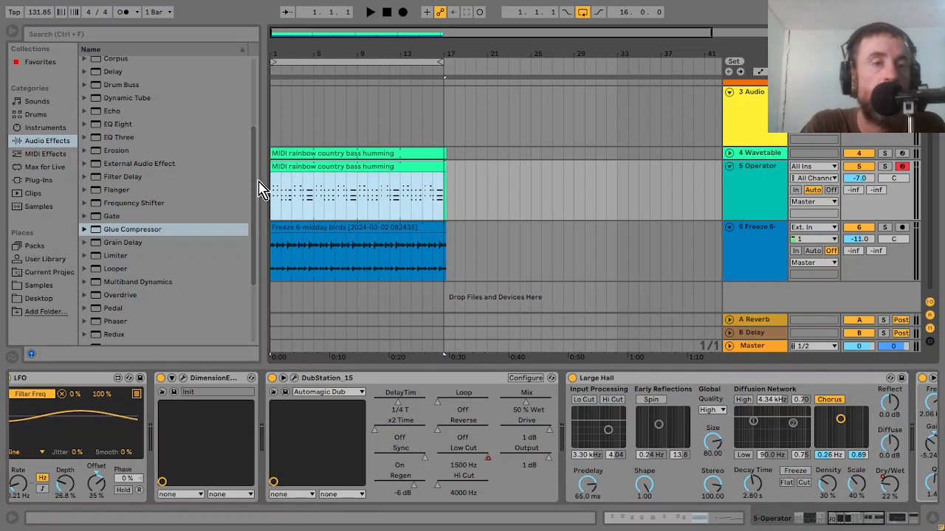